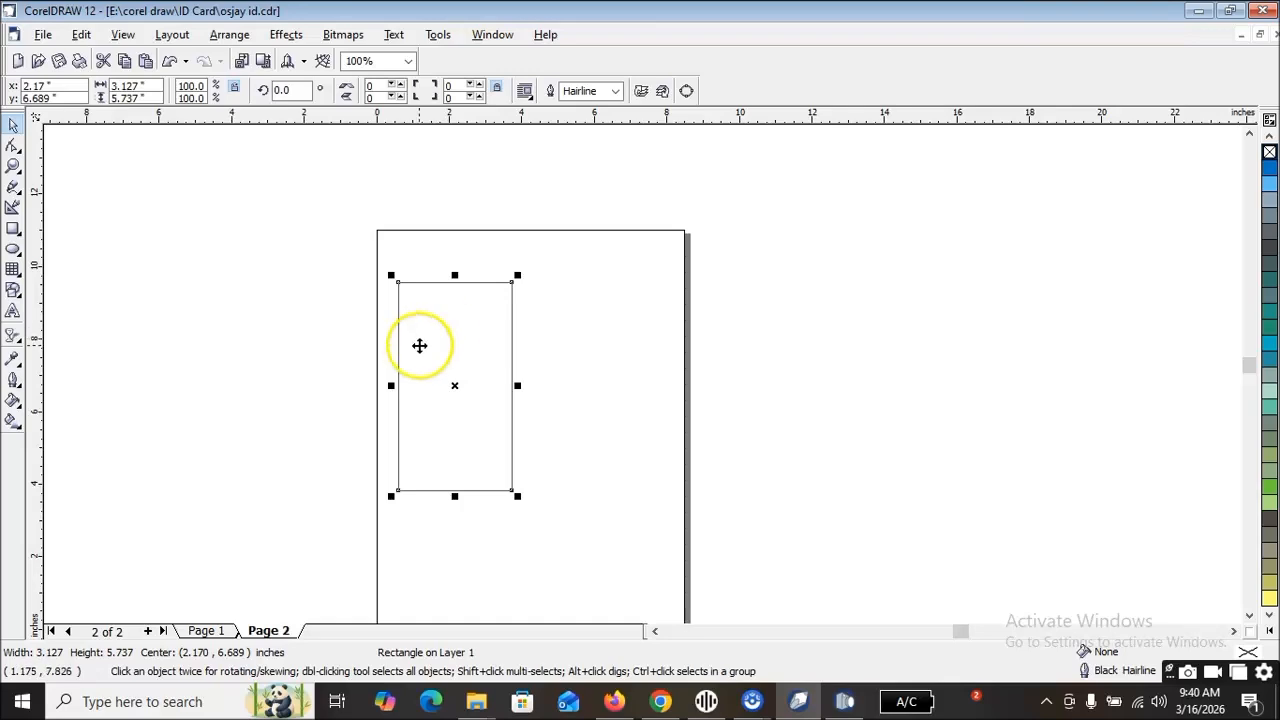
# Move the 3.127 × 5.737 inch rectangle right and slightly up, centring it at (3.410, 7.180)
pyautogui.click(438, 337)
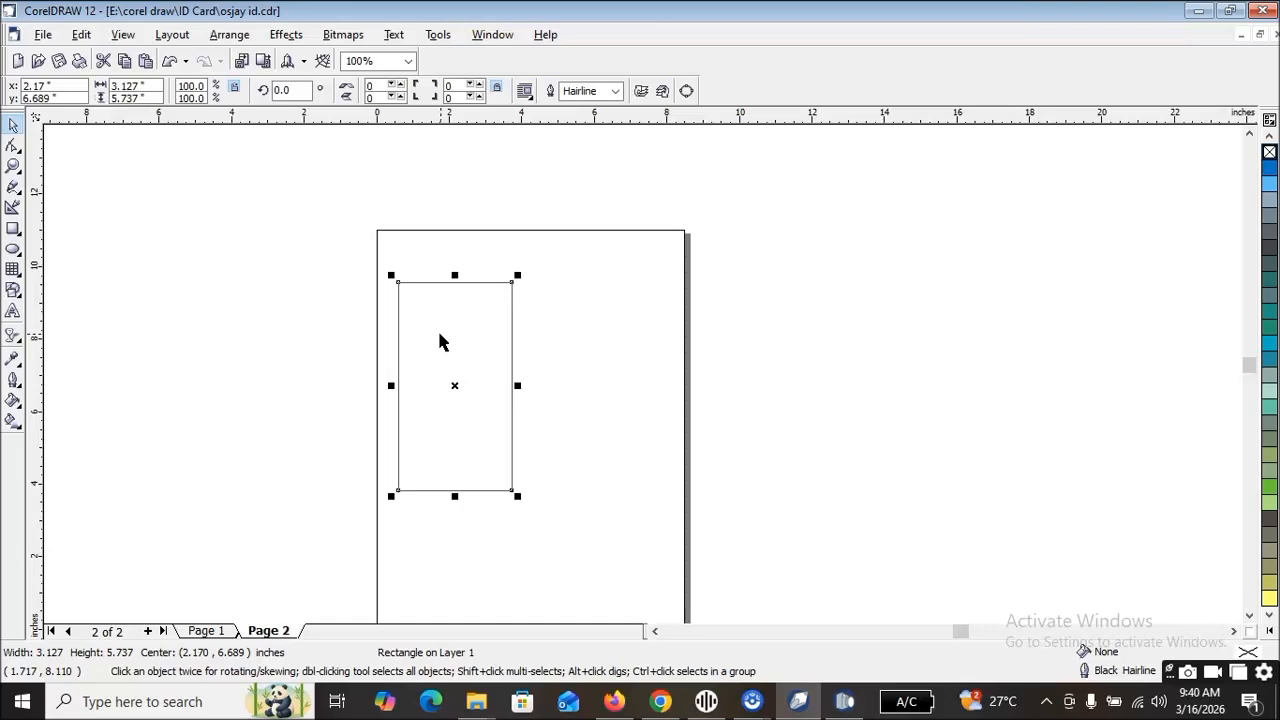
pyautogui.click(461, 338)
pyautogui.click(556, 340)
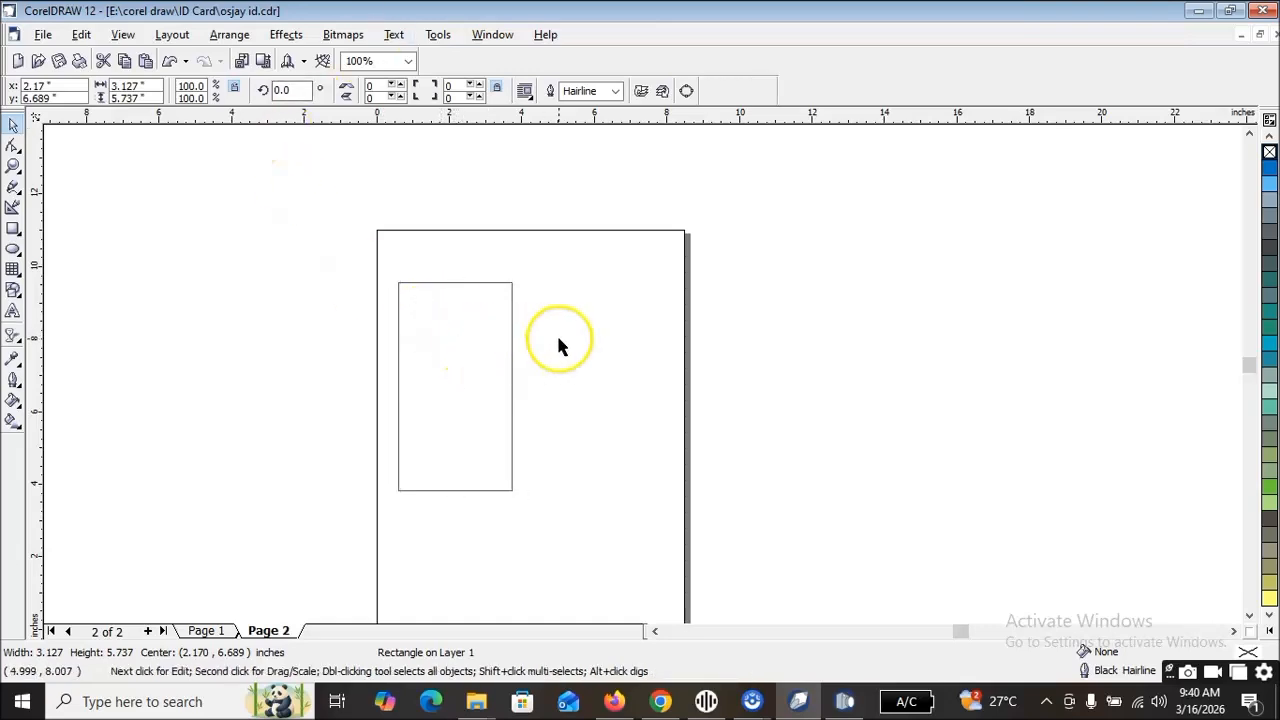
pyautogui.click(467, 355)
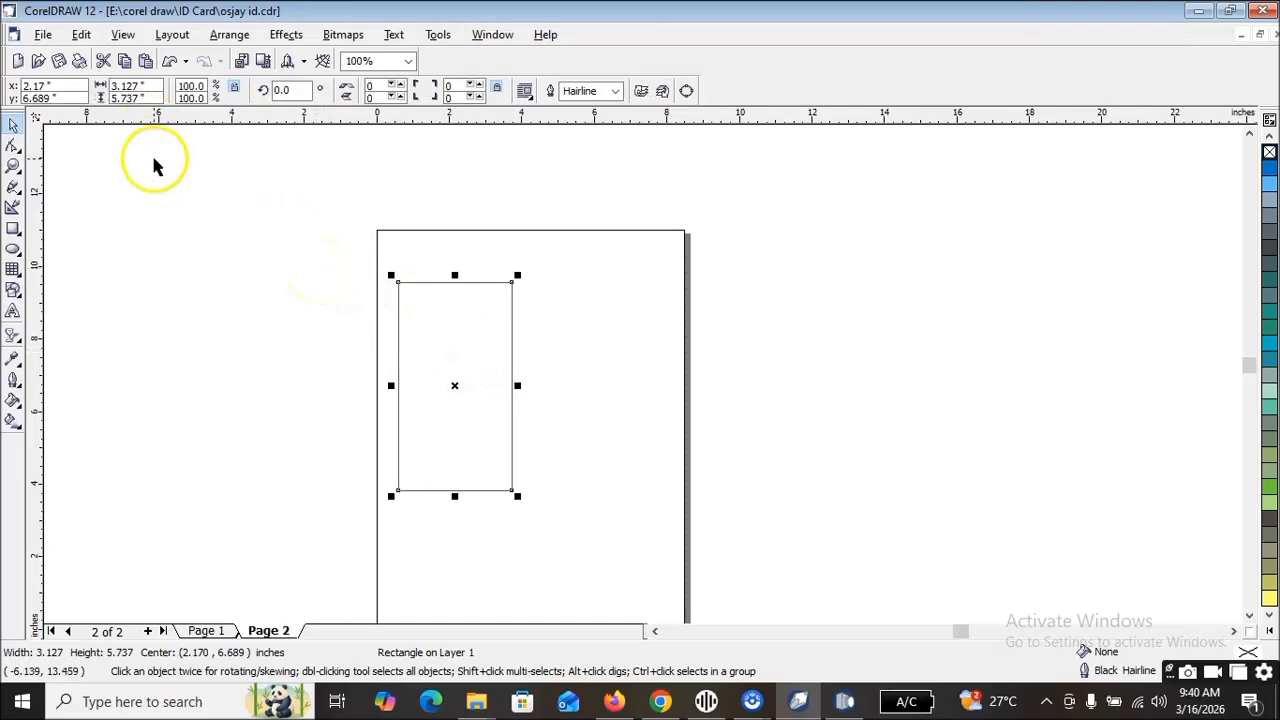
pyautogui.click(261, 256)
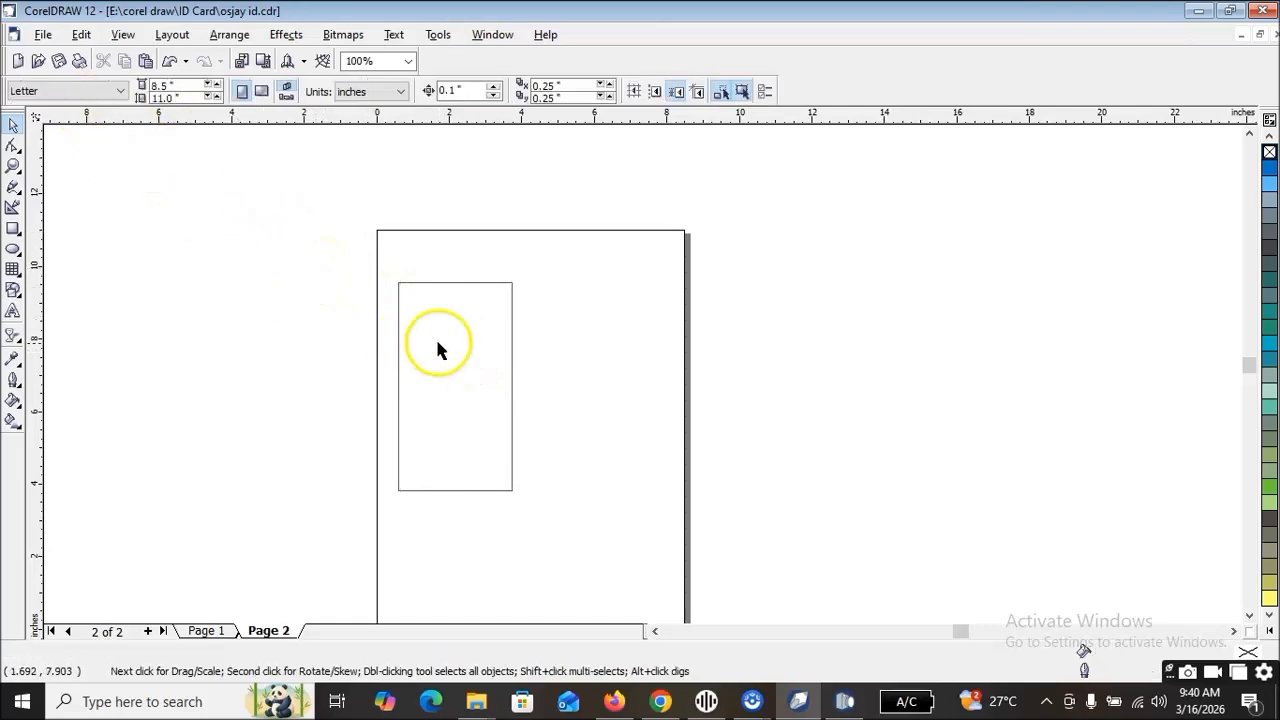
pyautogui.moveTo(450, 365); pyautogui.dragTo(517, 326)
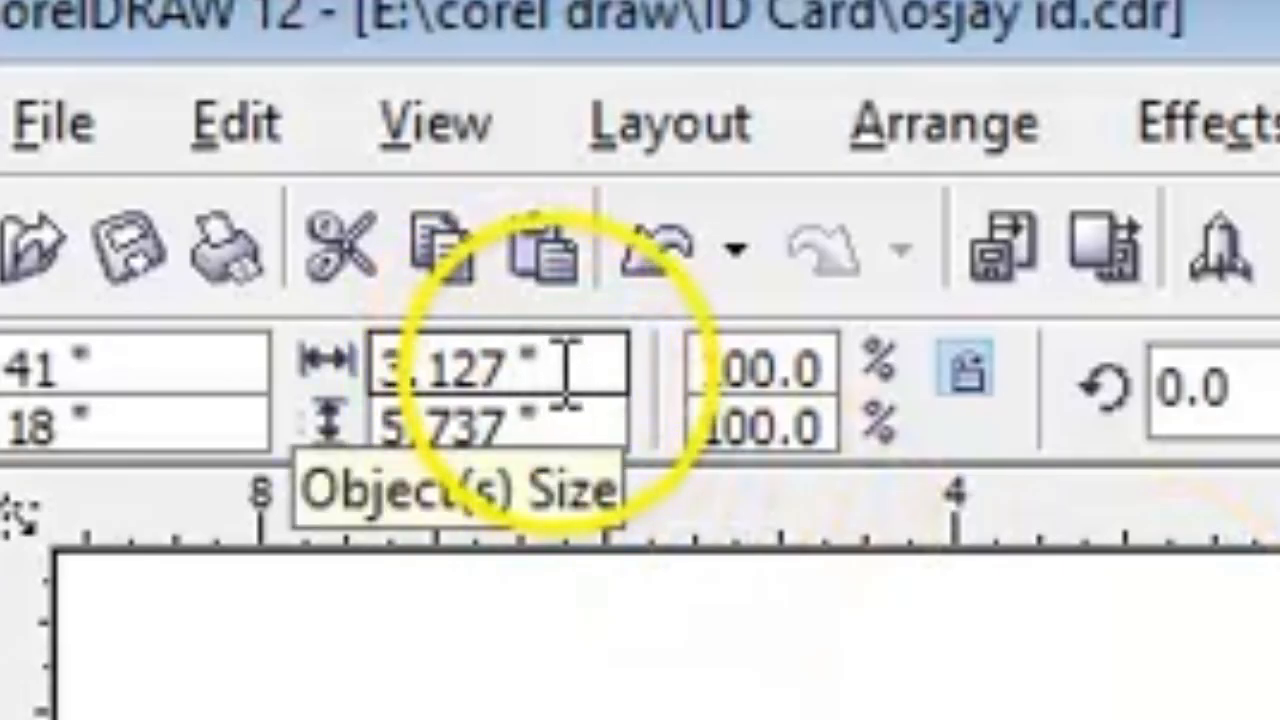
# Set the rectangle's size to 2.2 inches wide by 3.3 inches tall in the property bar
pyautogui.click(565, 375)
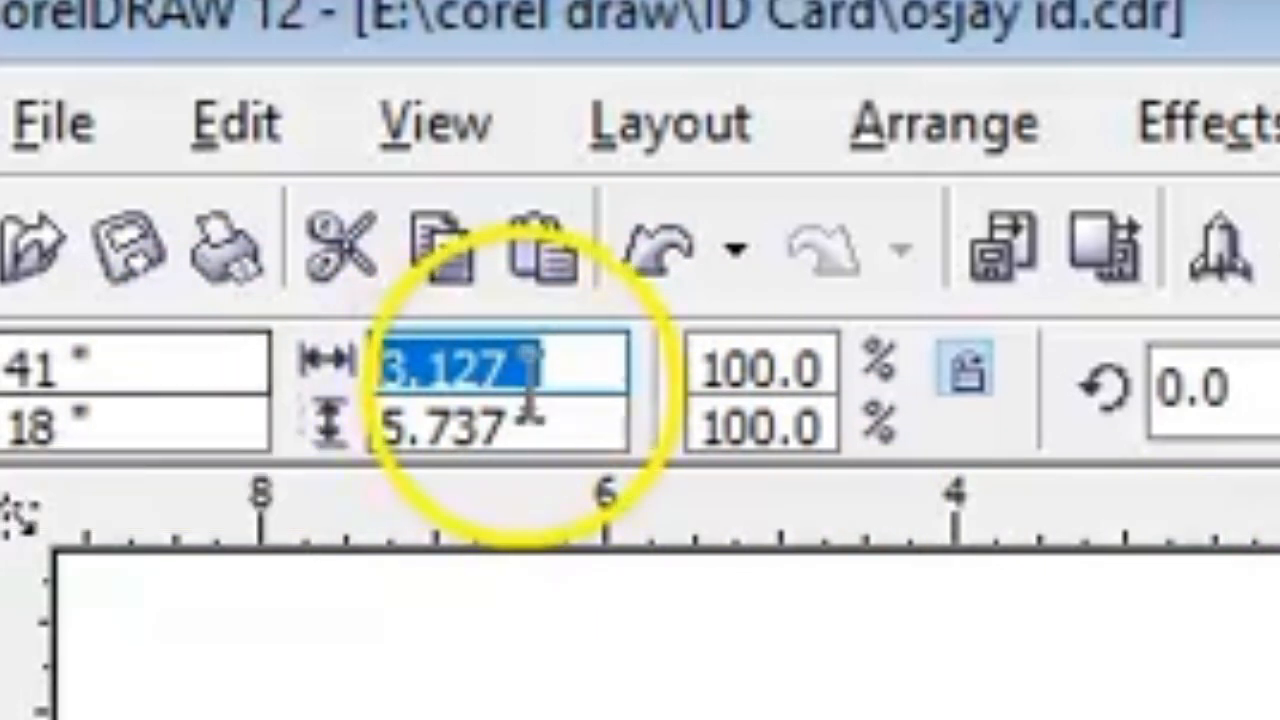
pyautogui.click(600, 415)
pyautogui.moveTo(600, 415); pyautogui.dragTo(320, 410)
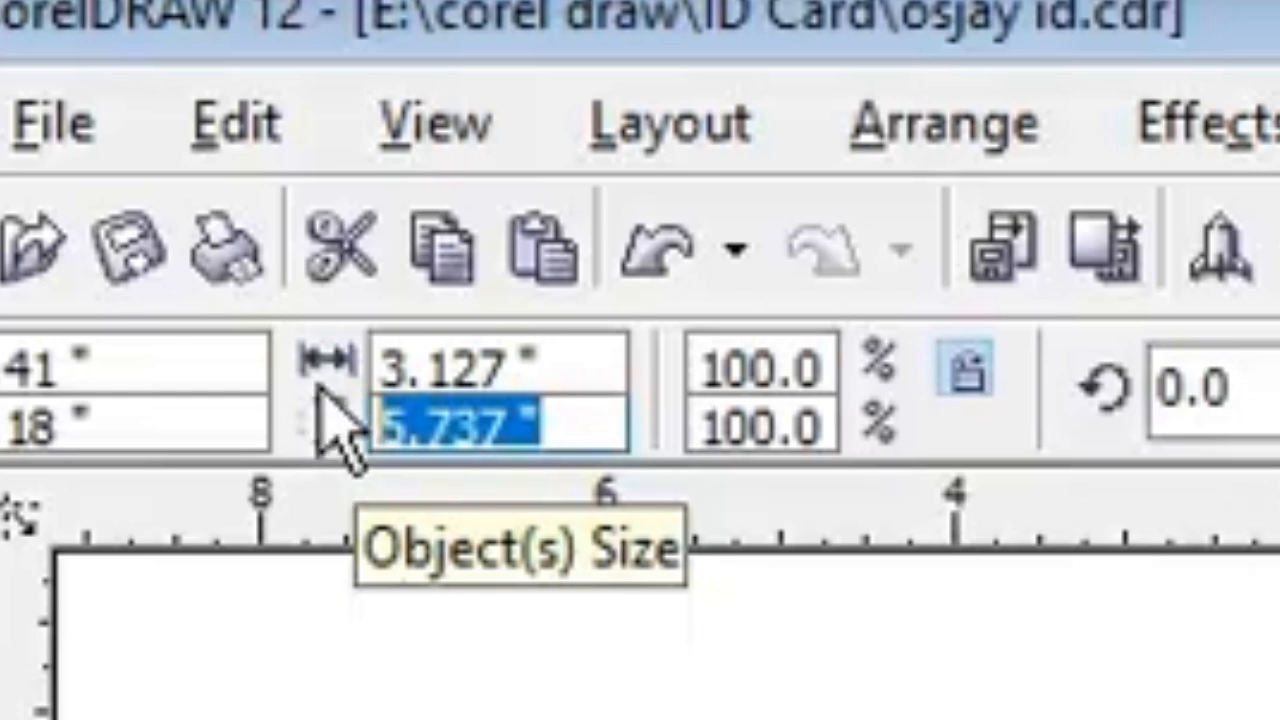
pyautogui.write('3.3')
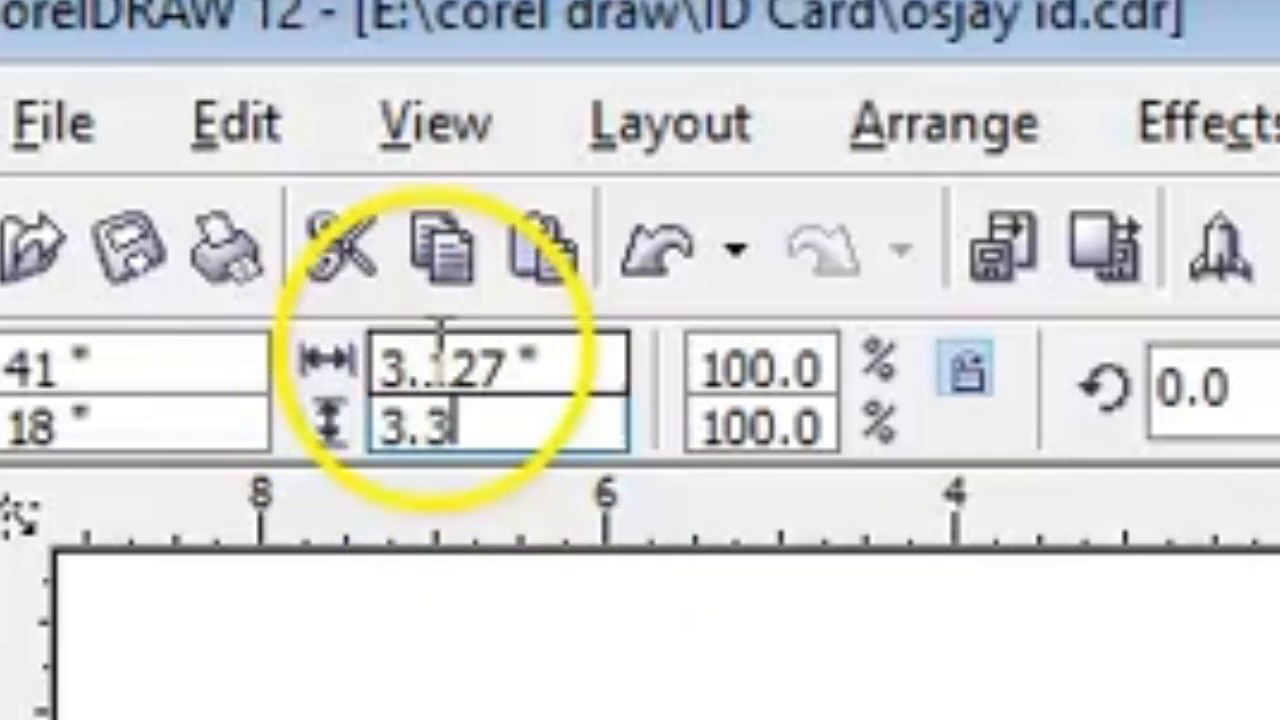
pyautogui.moveTo(600, 362); pyautogui.dragTo(360, 363)
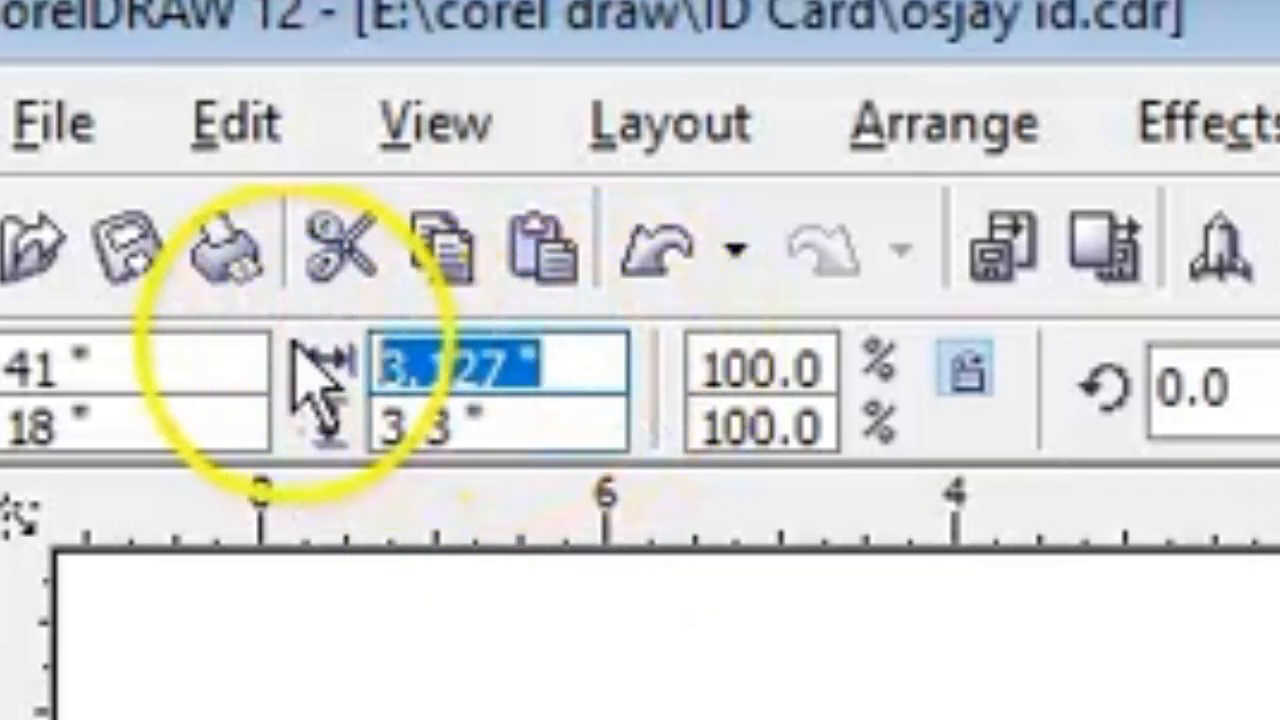
pyautogui.write('2.')
pyautogui.write('2')
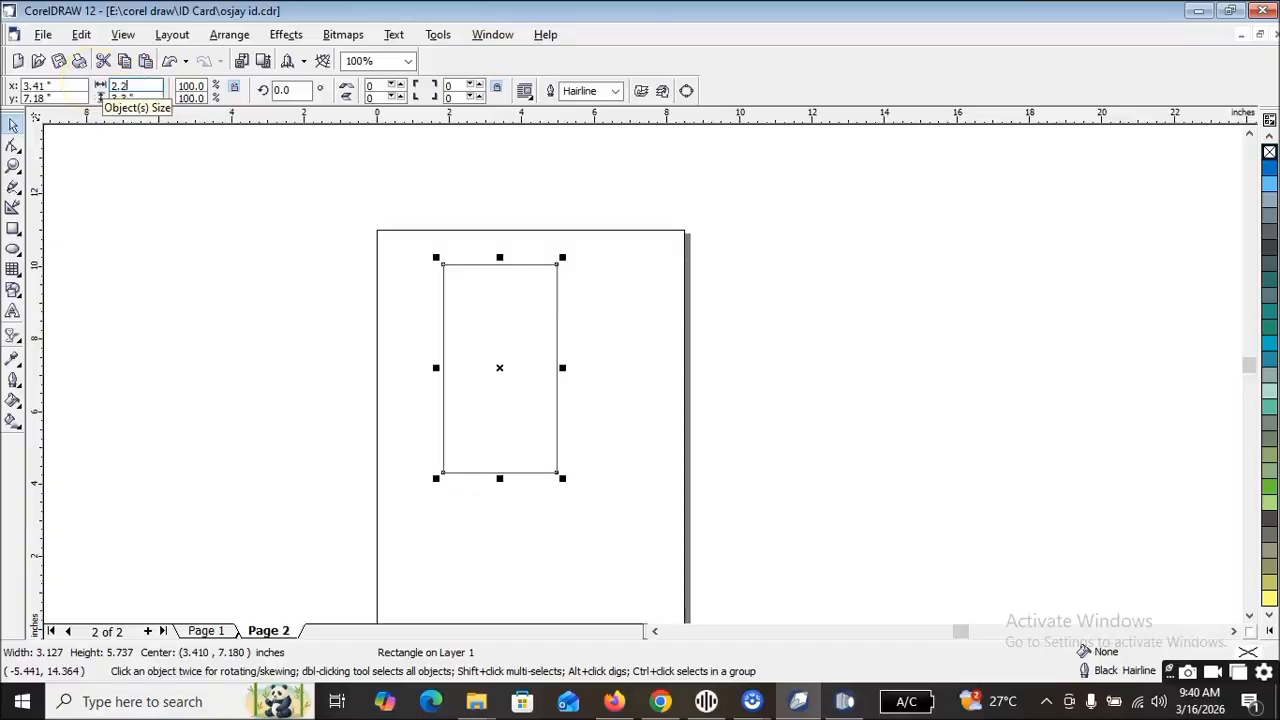
pyautogui.press('Return')
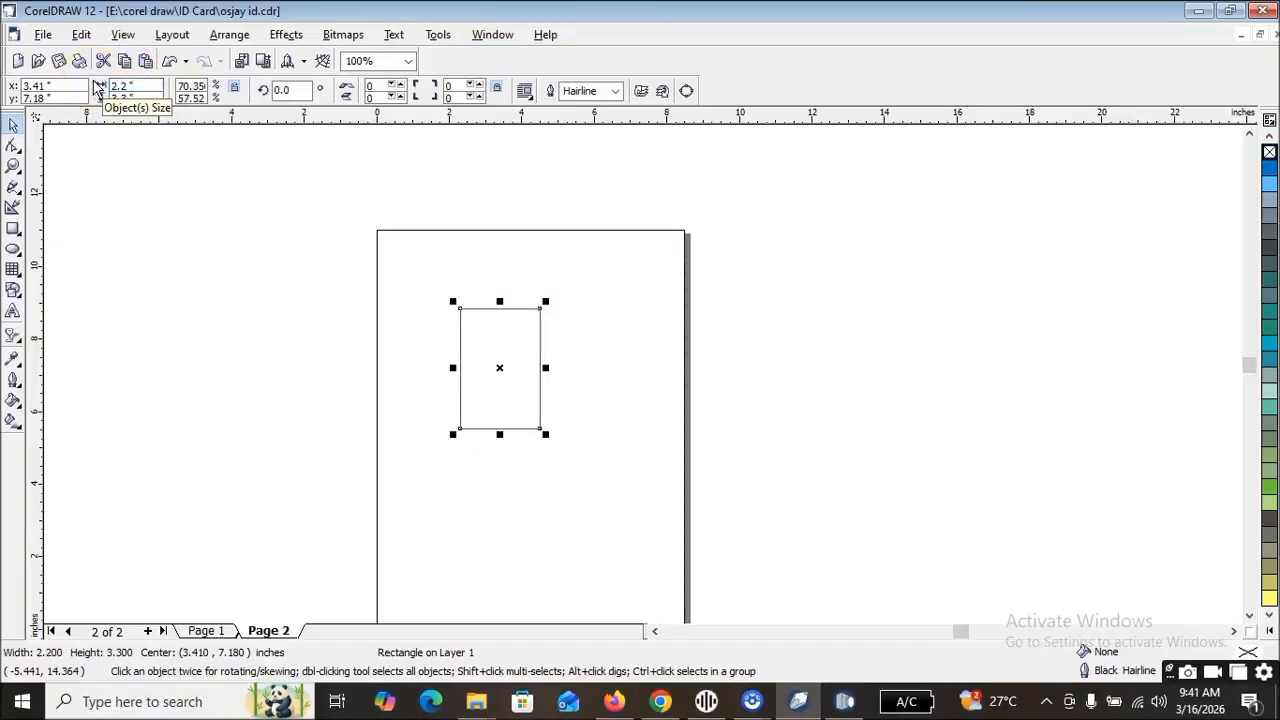
# Reposition the card rectangle down and left, then fill it with White
pyautogui.scroll(2, 556, 450)
pyautogui.moveTo(449, 200); pyautogui.dragTo(311, 328)
pyautogui.click(307, 301)
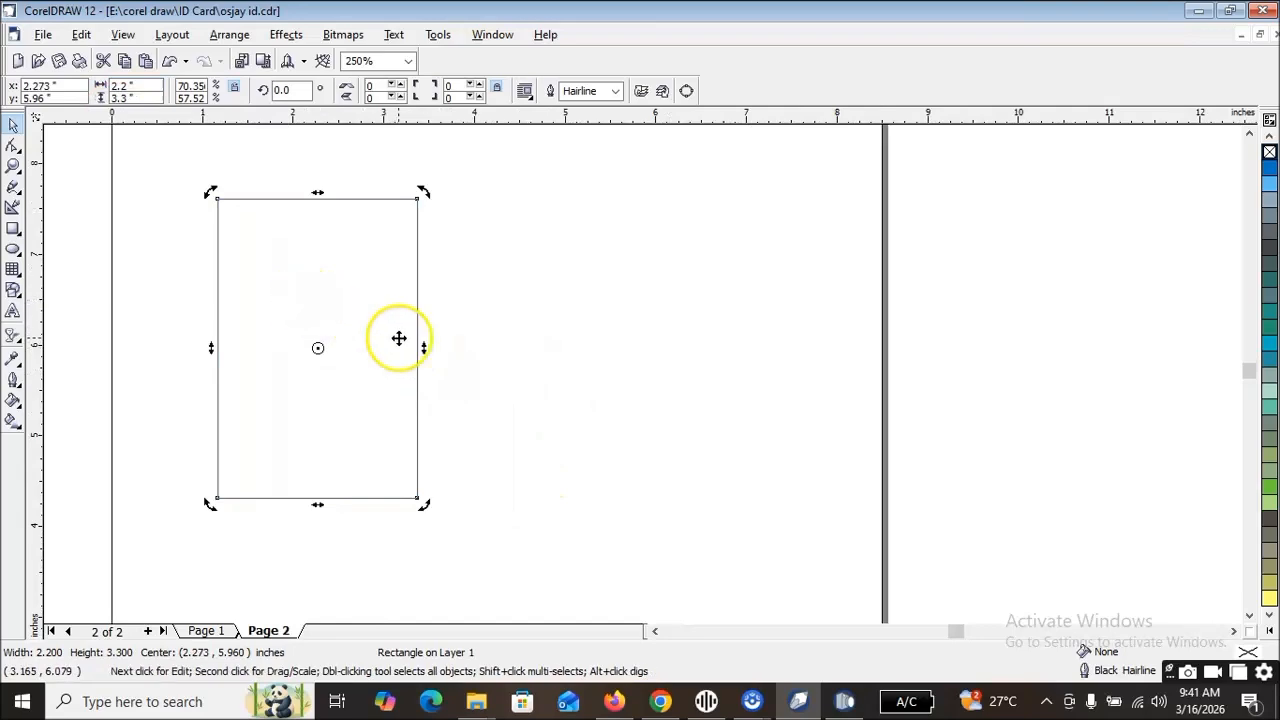
pyautogui.click(1270, 631)
pyautogui.click(1217, 311)
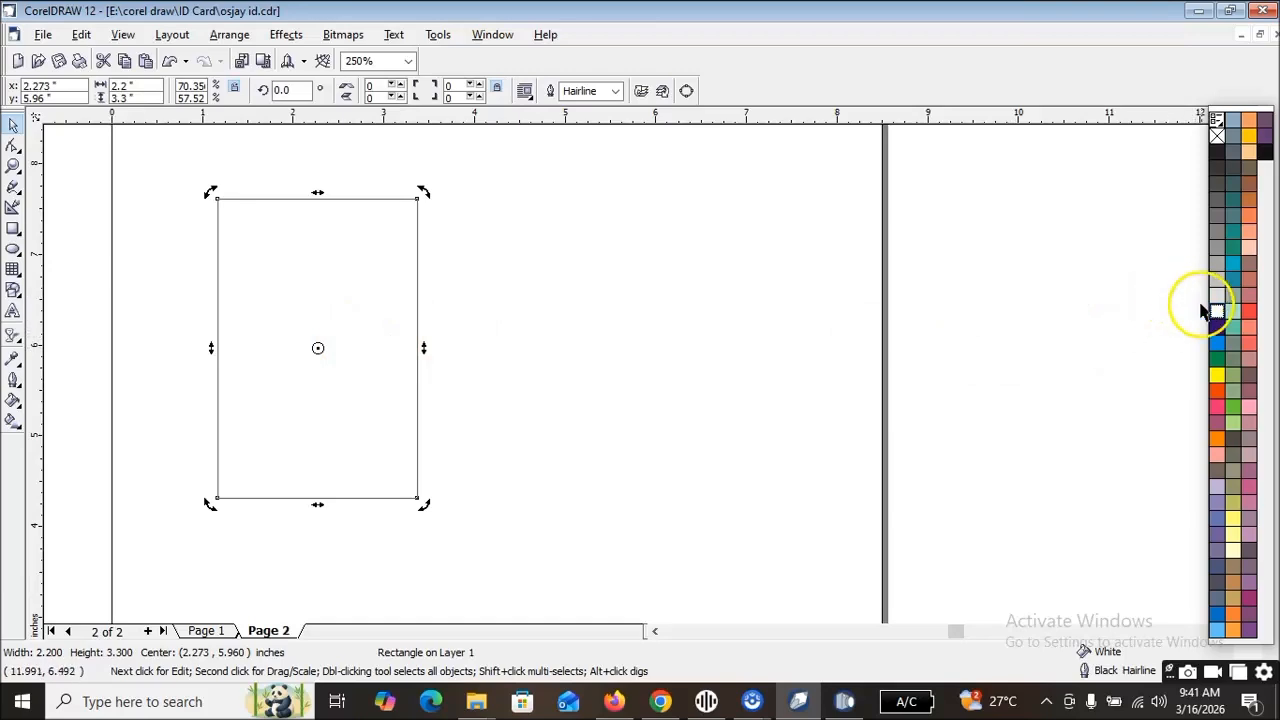
pyautogui.click(297, 280)
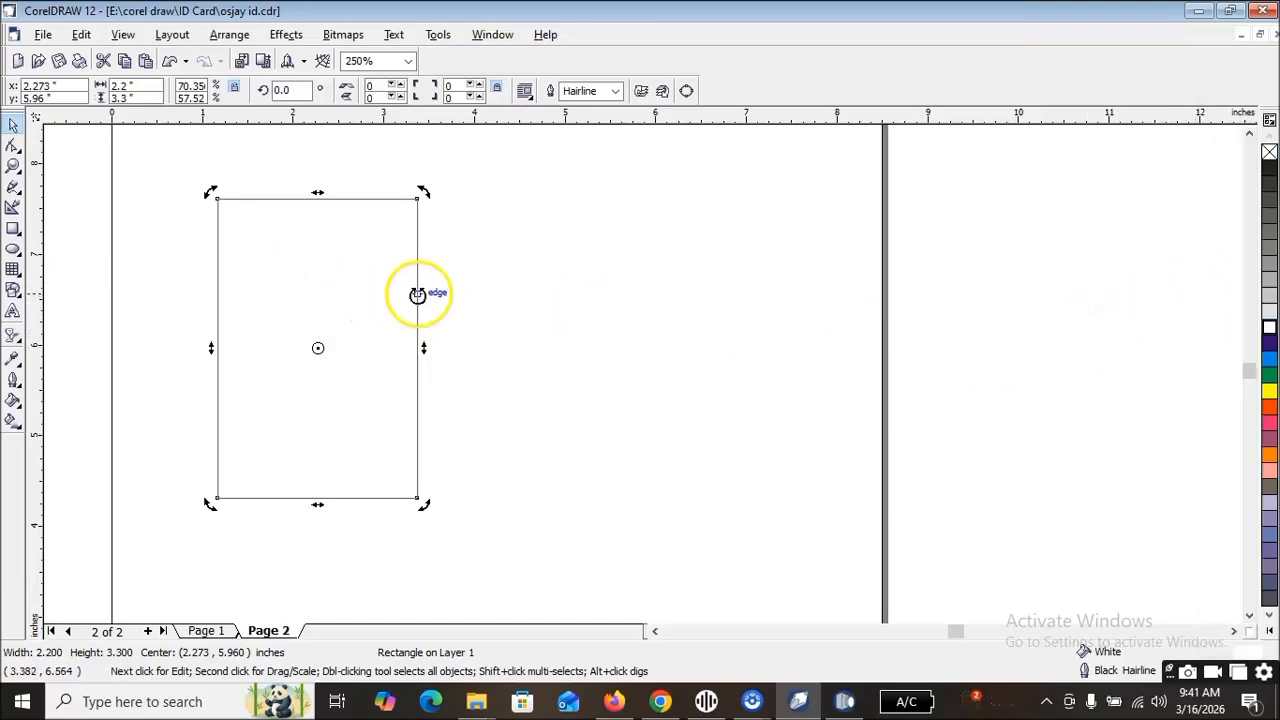
# Drop a copy of the card to its right and fill the copy with 10% Black
pyautogui.moveTo(307, 281); pyautogui.dragTo(520, 282)
pyautogui.click(313, 308)
pyautogui.click(543, 343)
pyautogui.click(606, 262)
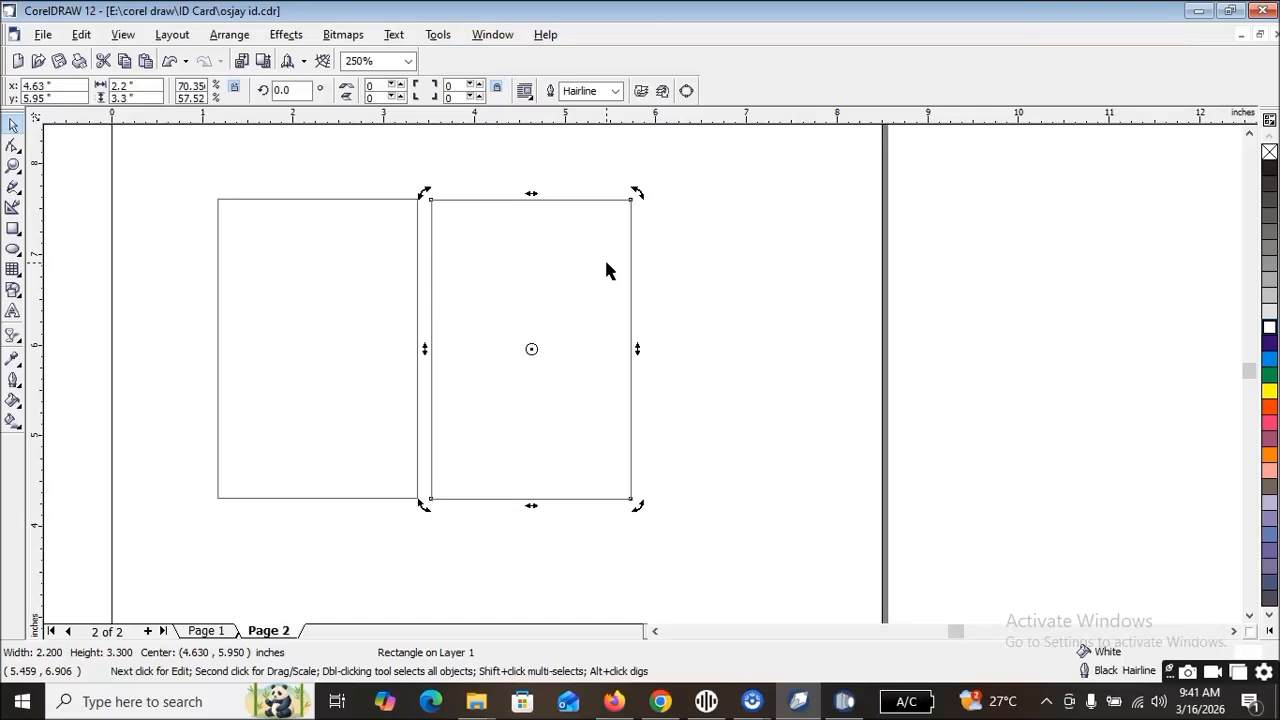
pyautogui.click(566, 274)
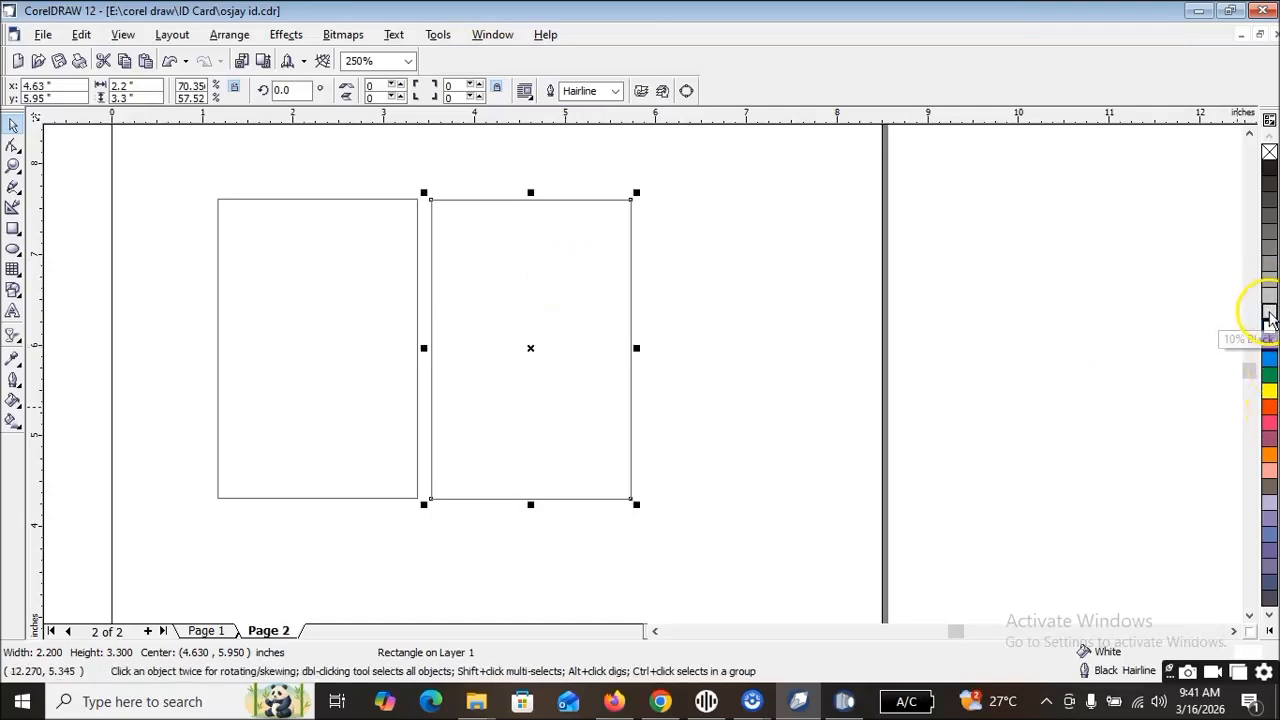
pyautogui.click(1268, 302)
pyautogui.click(542, 252)
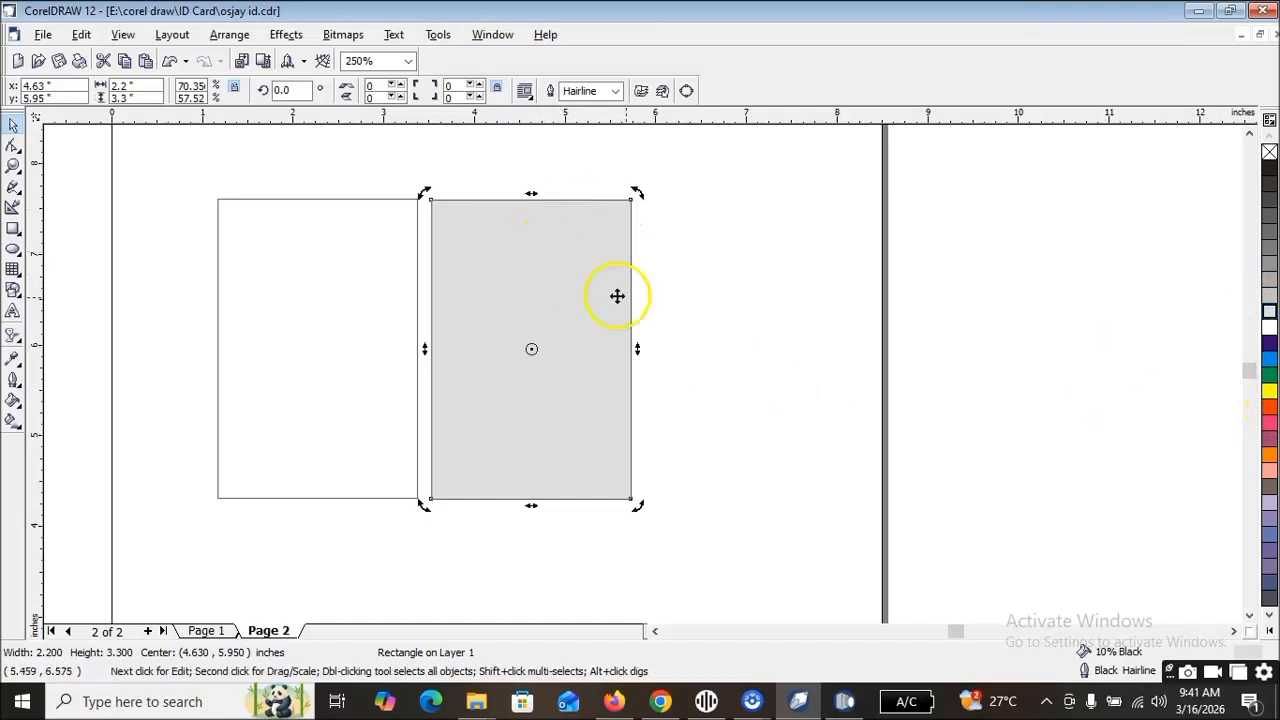
pyautogui.click(341, 305)
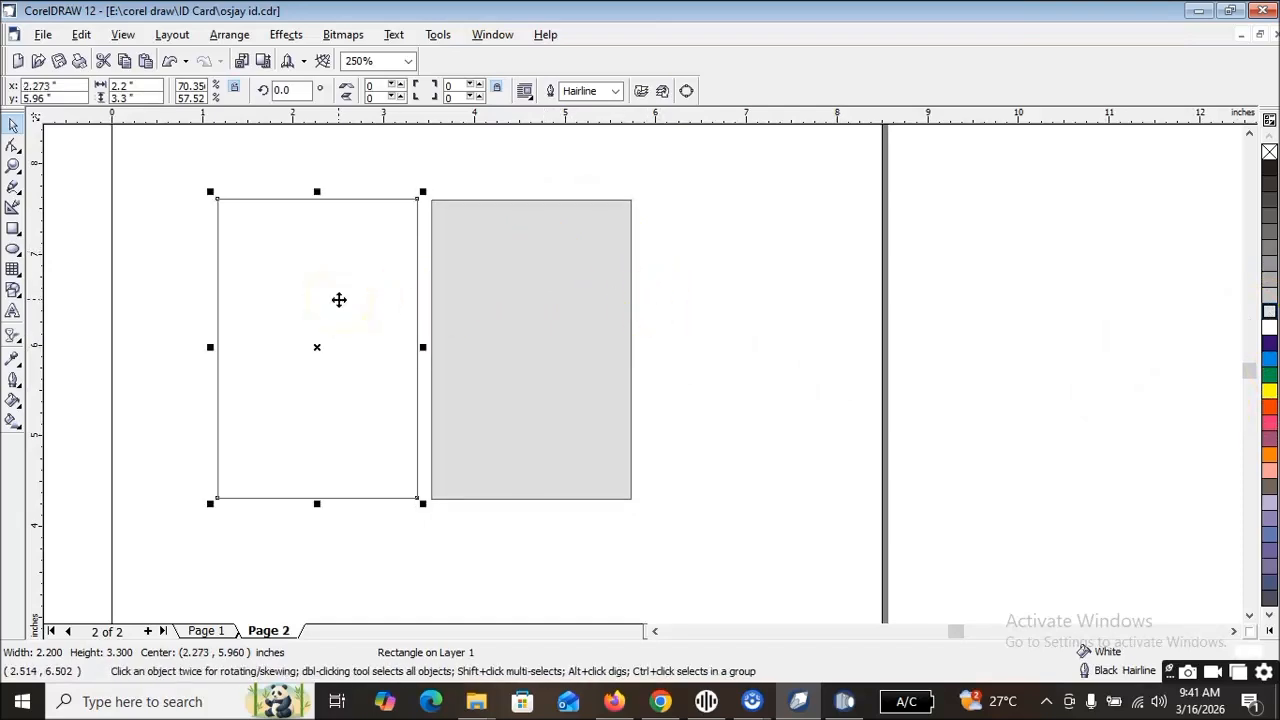
pyautogui.click(339, 302)
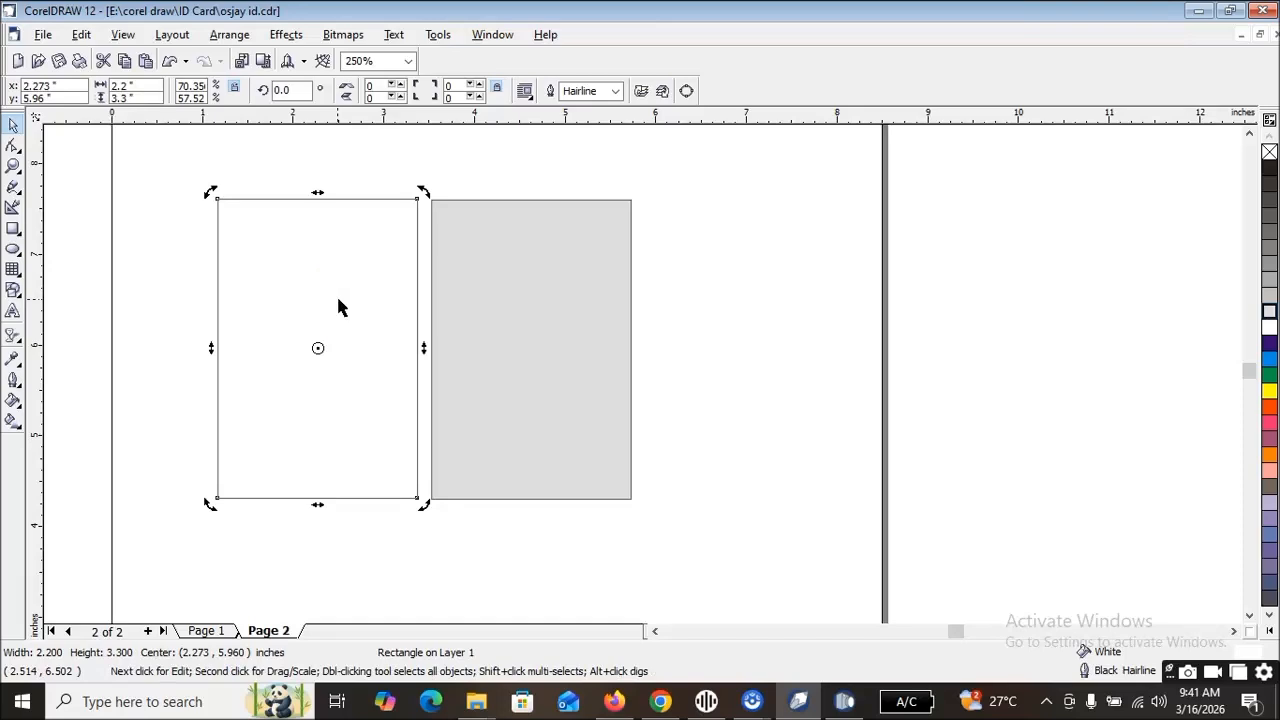
pyautogui.click(13, 230)
# Draw a wide rectangle beside the cards, fill it dark blue with no outline
pyautogui.moveTo(662, 245); pyautogui.dragTo(1076, 383)
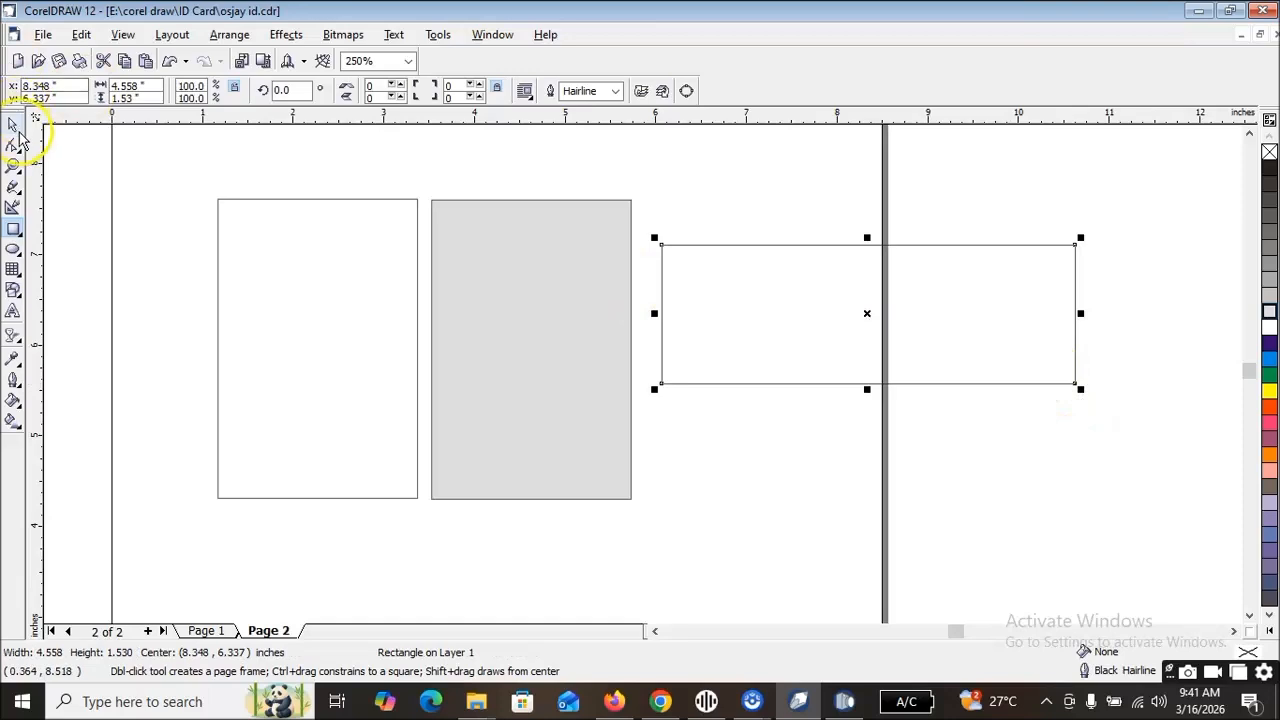
pyautogui.click(13, 124)
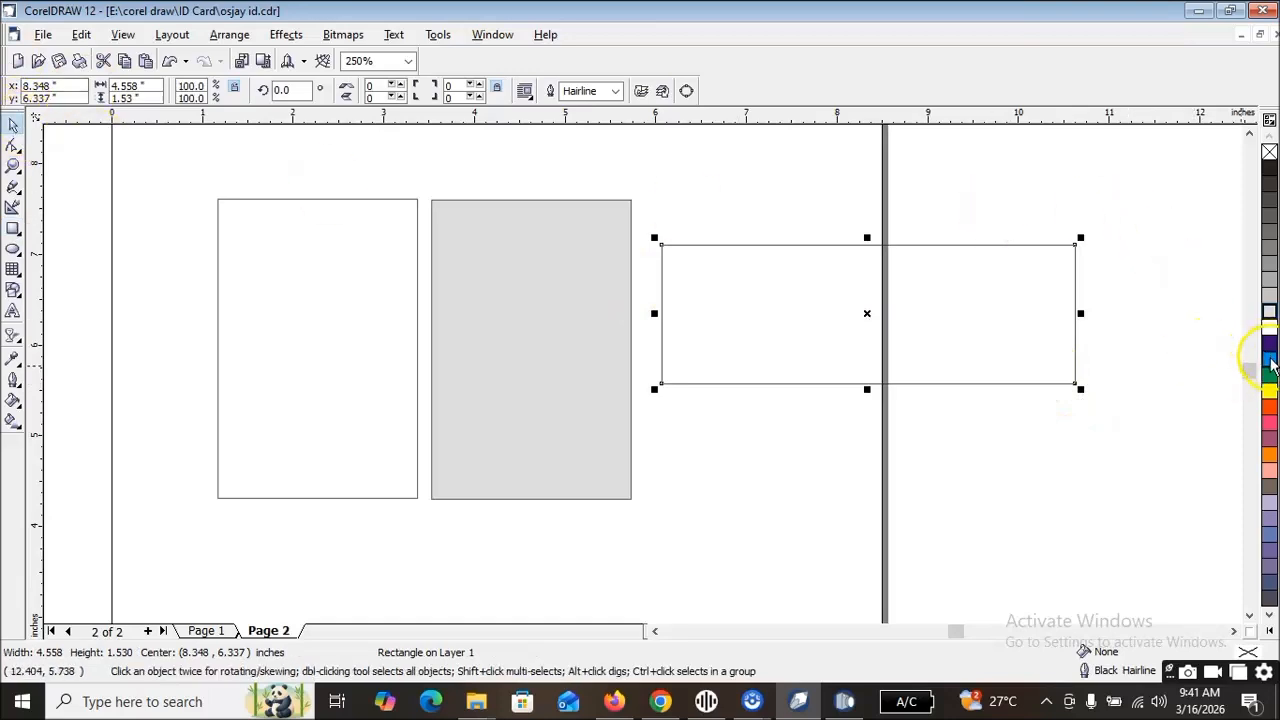
pyautogui.moveTo(1270, 365); pyautogui.dragTo(1182, 442)
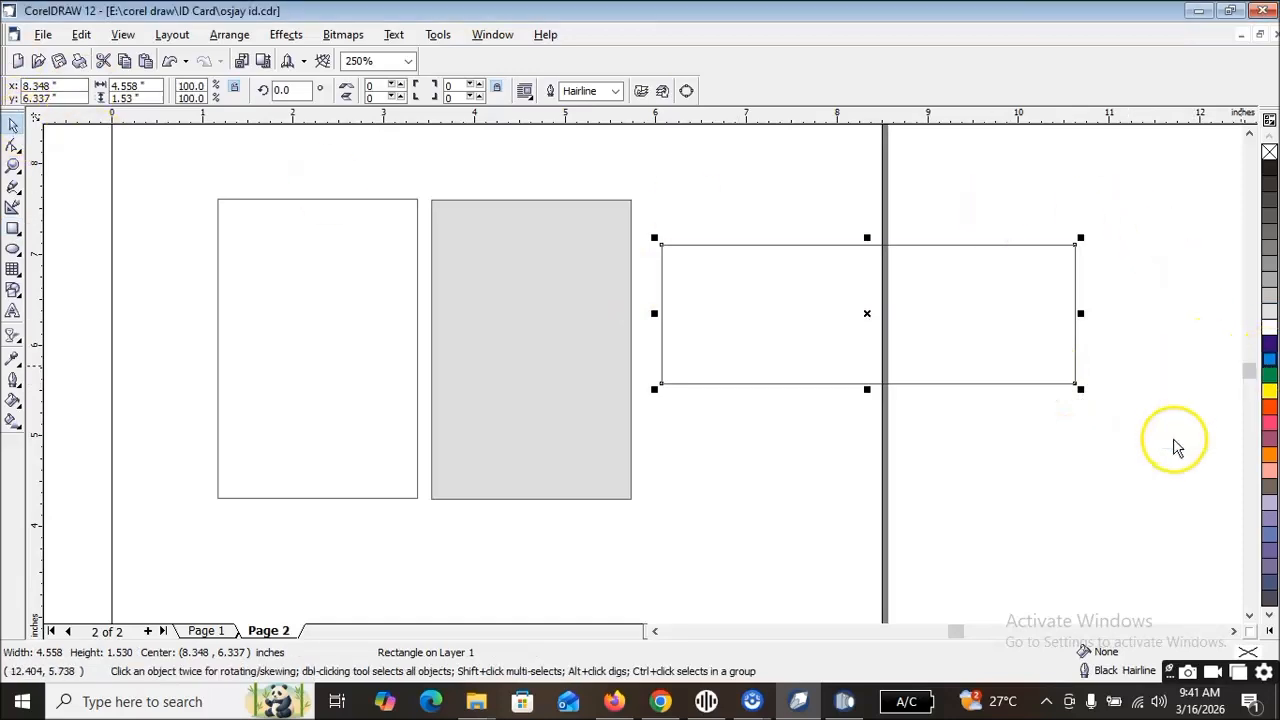
pyautogui.rightClick(1270, 152)
pyautogui.moveTo(943, 285); pyautogui.dragTo(934, 229)
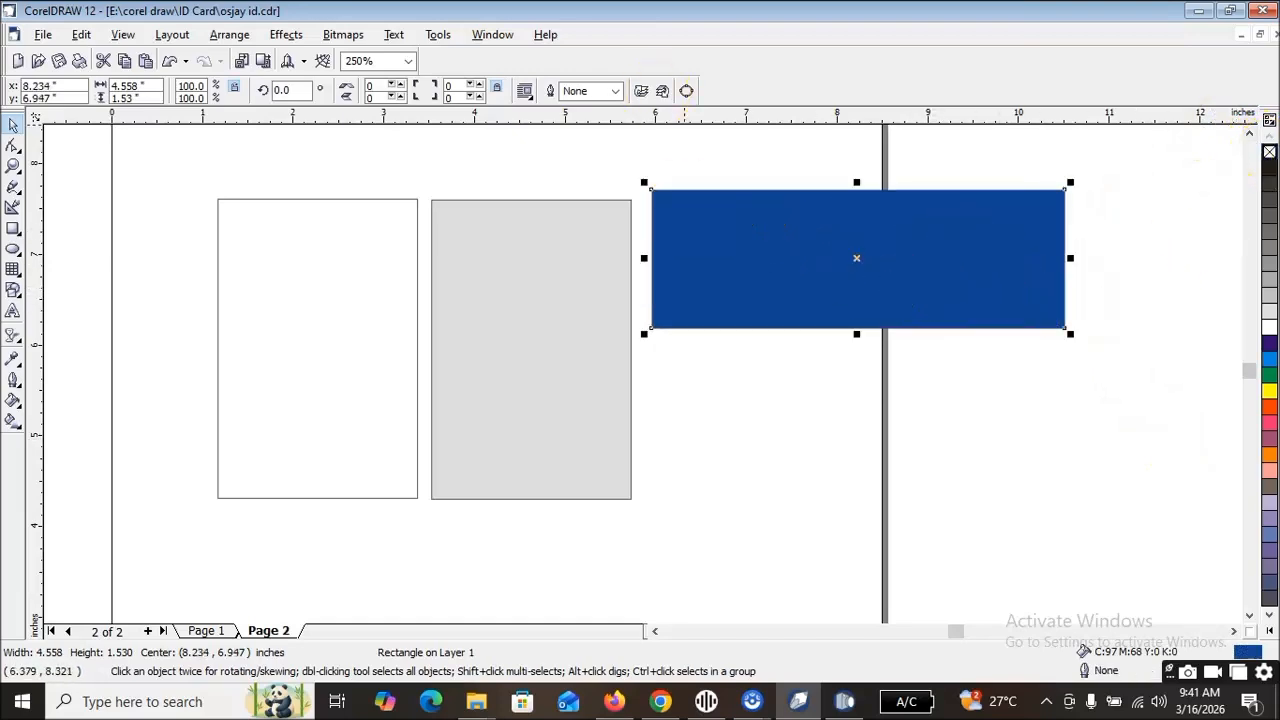
# PowerClip the blue rectangle inside the left white card and bring up the card's context menu
pyautogui.click(286, 34)
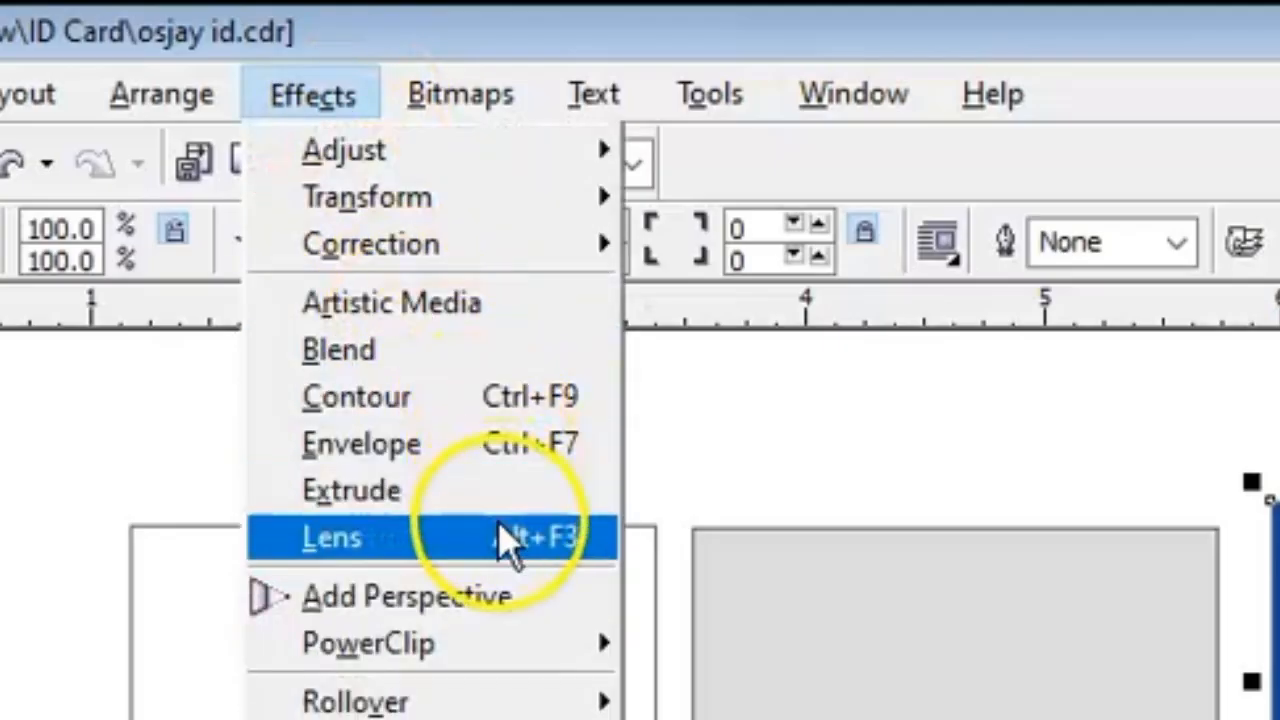
pyautogui.moveTo(529, 663)
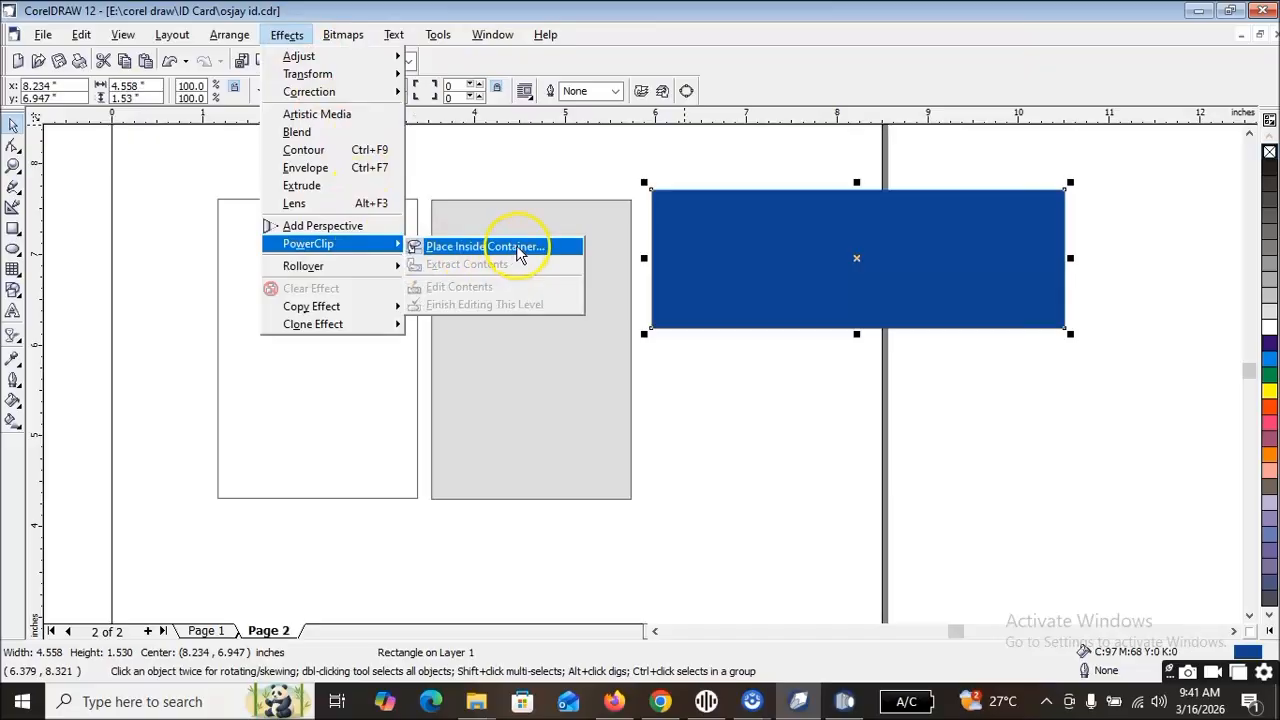
pyautogui.click(519, 247)
pyautogui.click(265, 280)
pyautogui.rightClick(288, 295)
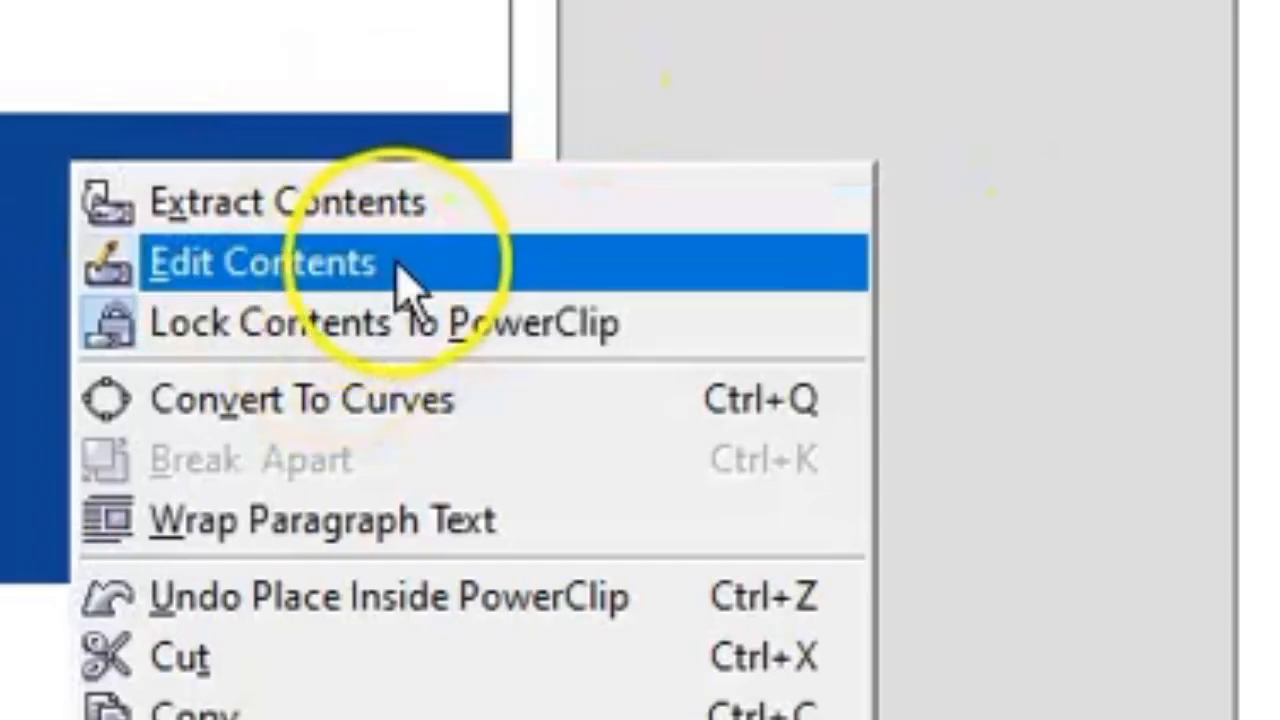
# Edit the card's clipped contents, placing the 4.558 × 1.530 inch blue band across the card's top
pyautogui.click(386, 324)
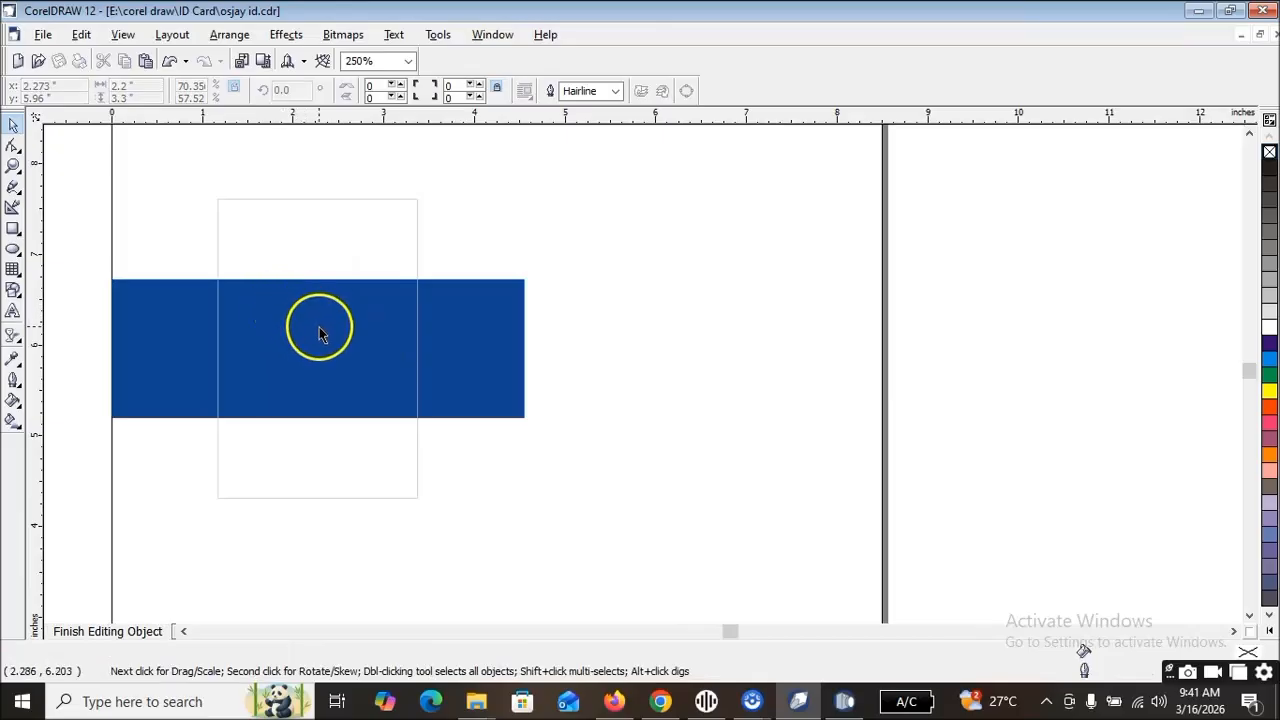
pyautogui.moveTo(319, 333); pyautogui.dragTo(367, 236)
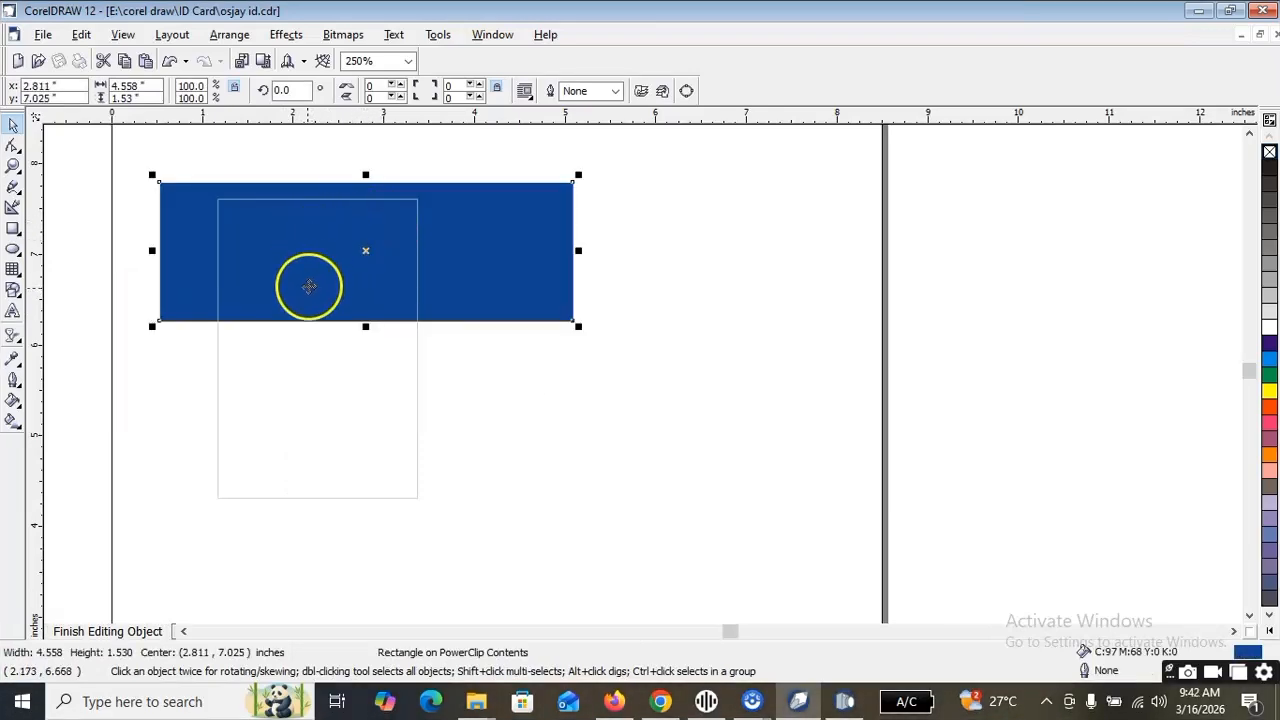
pyautogui.scroll(3, 274, 286)
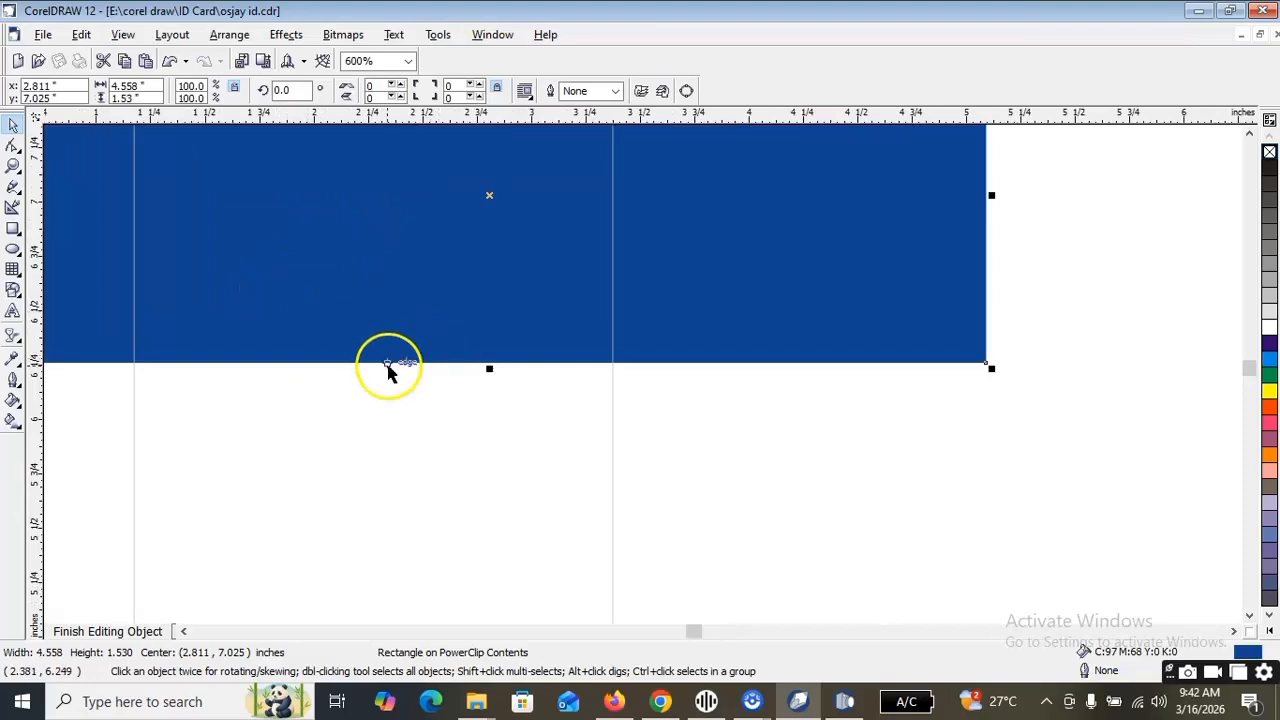
pyautogui.scroll(-1, 371, 297)
pyautogui.moveTo(346, 329); pyautogui.dragTo(348, 324)
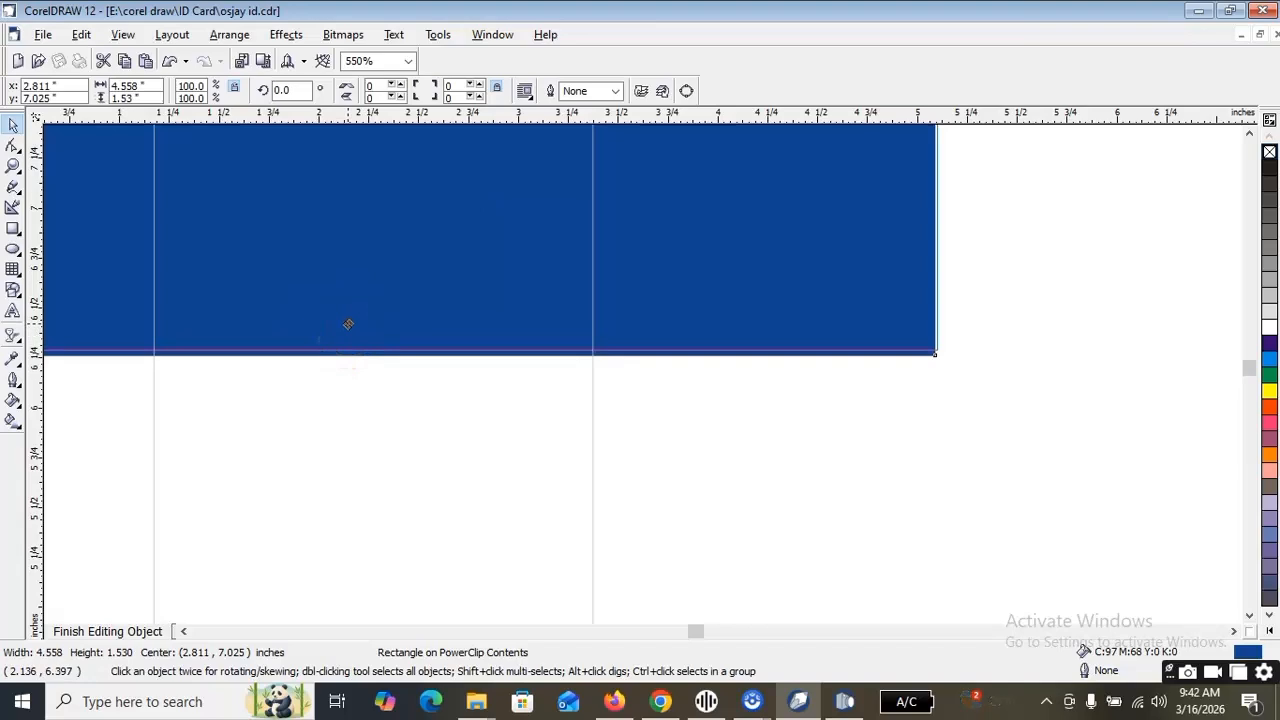
pyautogui.moveTo(348, 324); pyautogui.dragTo(348, 324)
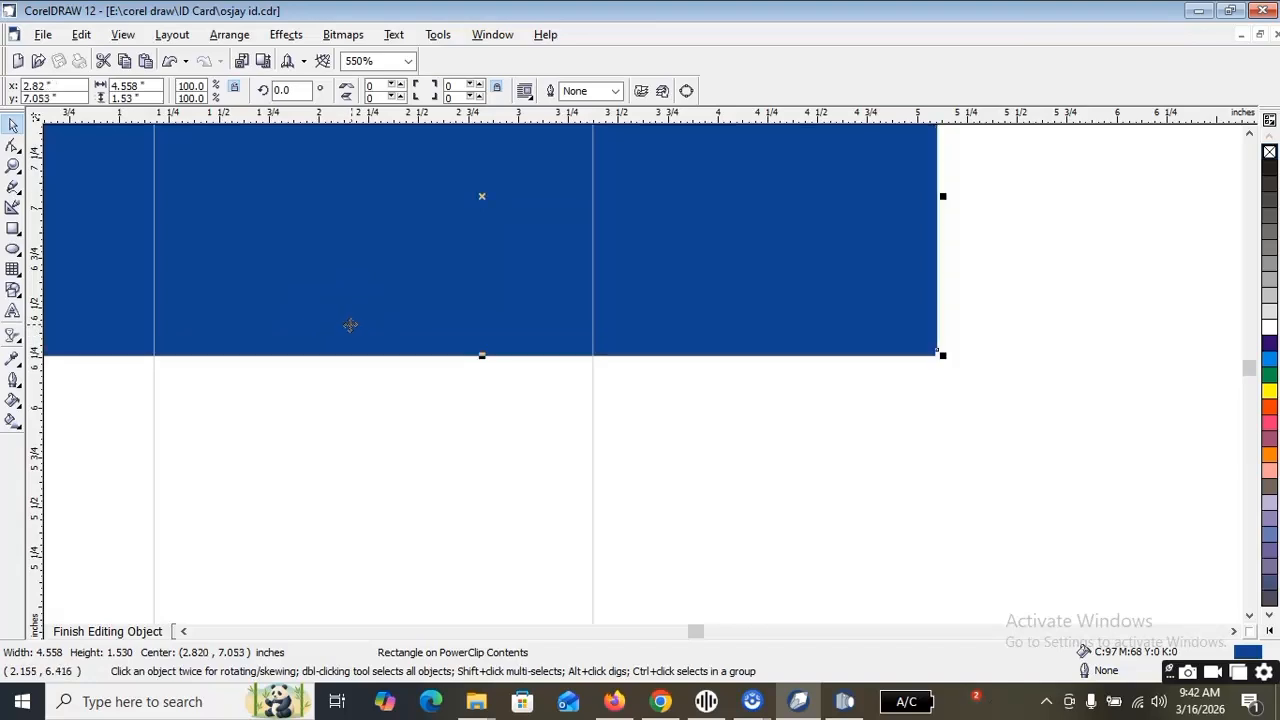
pyautogui.click(390, 357)
pyautogui.click(712, 408)
pyautogui.click(428, 300)
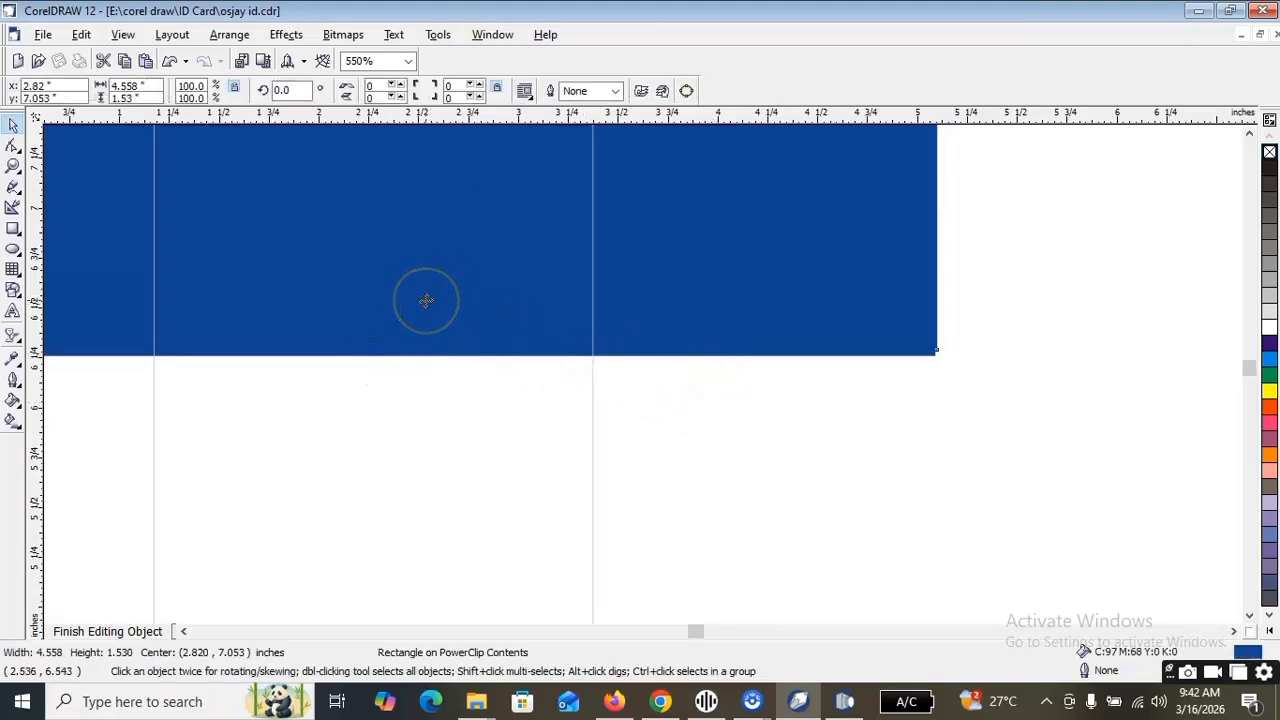
pyautogui.moveTo(426, 300); pyautogui.dragTo(437, 280)
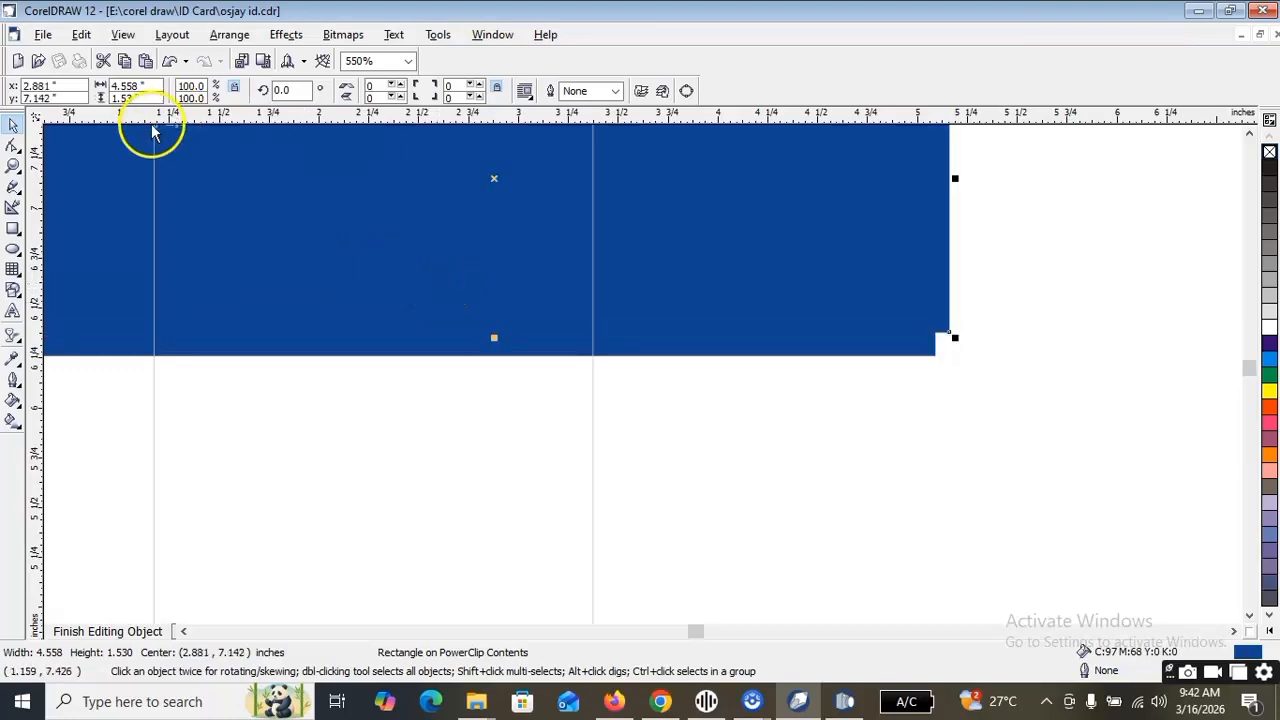
pyautogui.click(168, 65)
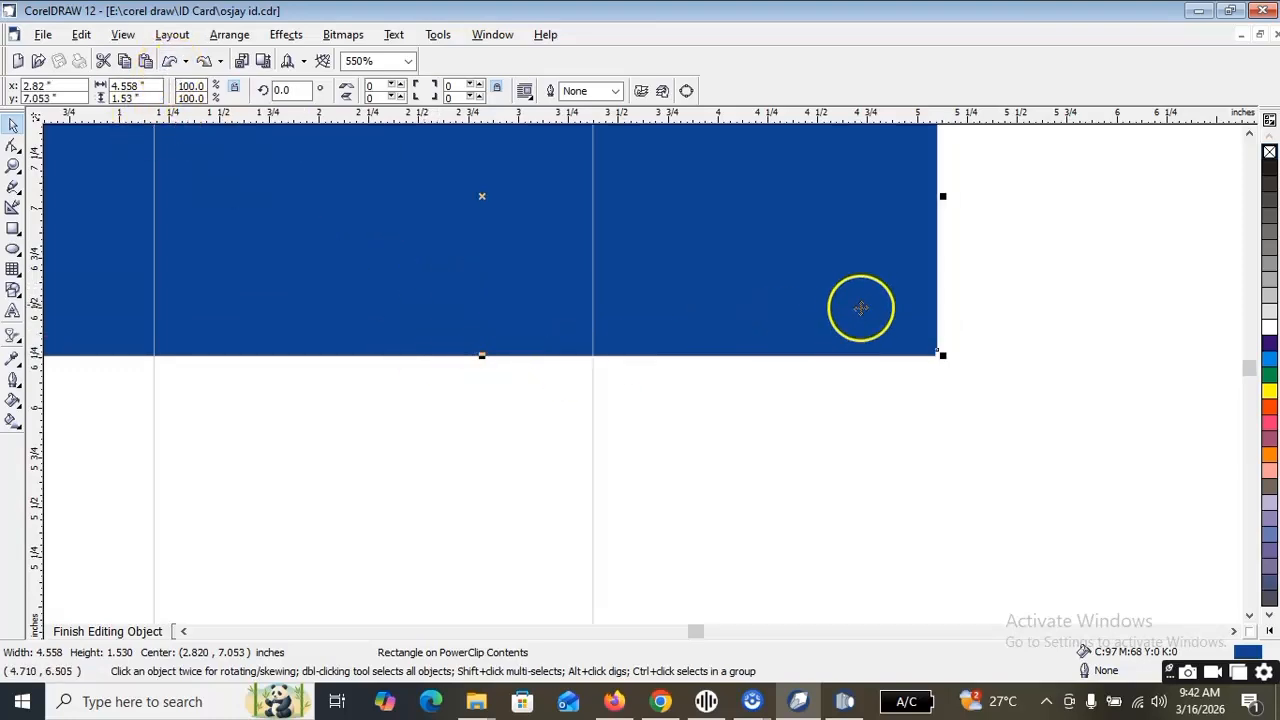
pyautogui.click(951, 418)
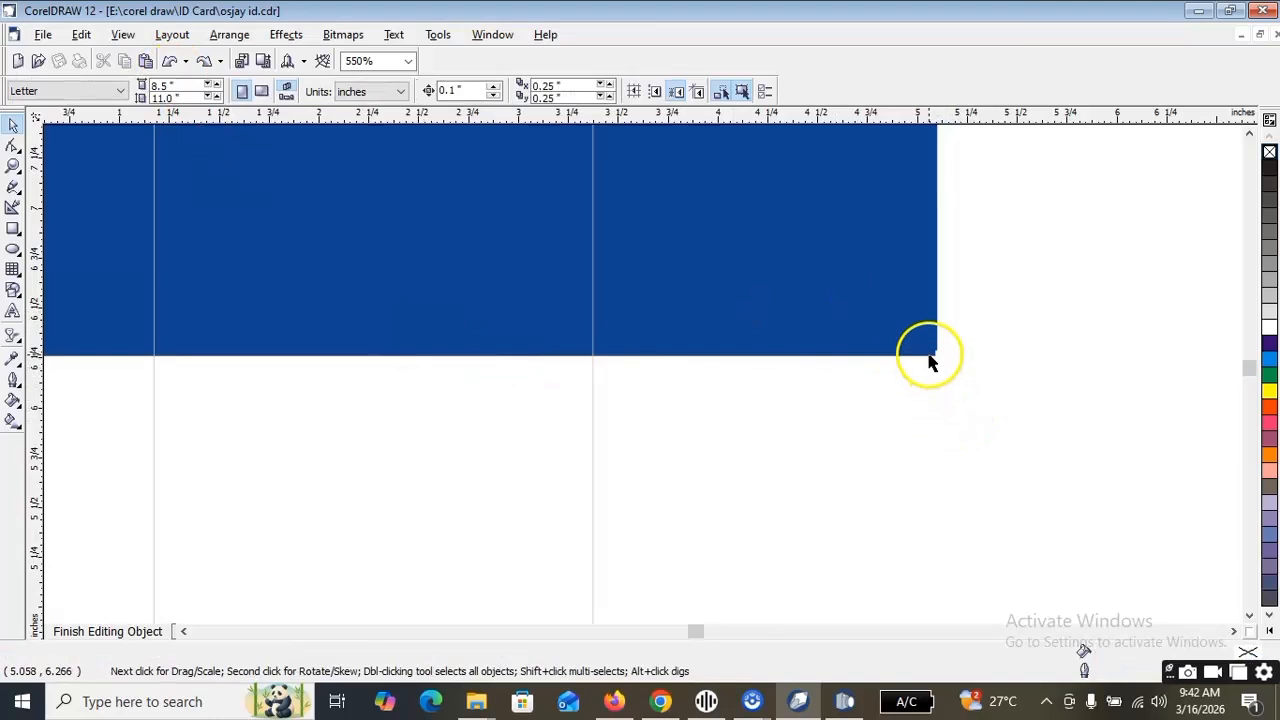
# Give the band a red outline, add a white strip copy along its bottom, then select all three
pyautogui.click(929, 354)
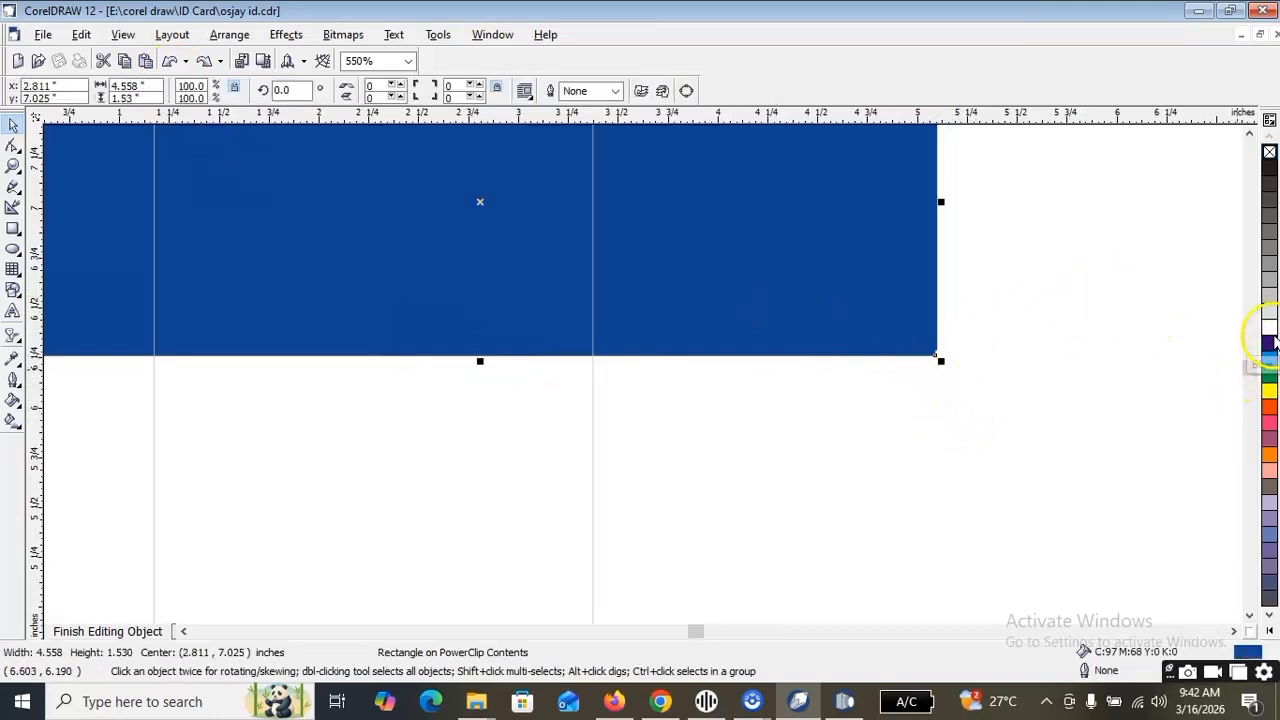
pyautogui.rightClick(1270, 420)
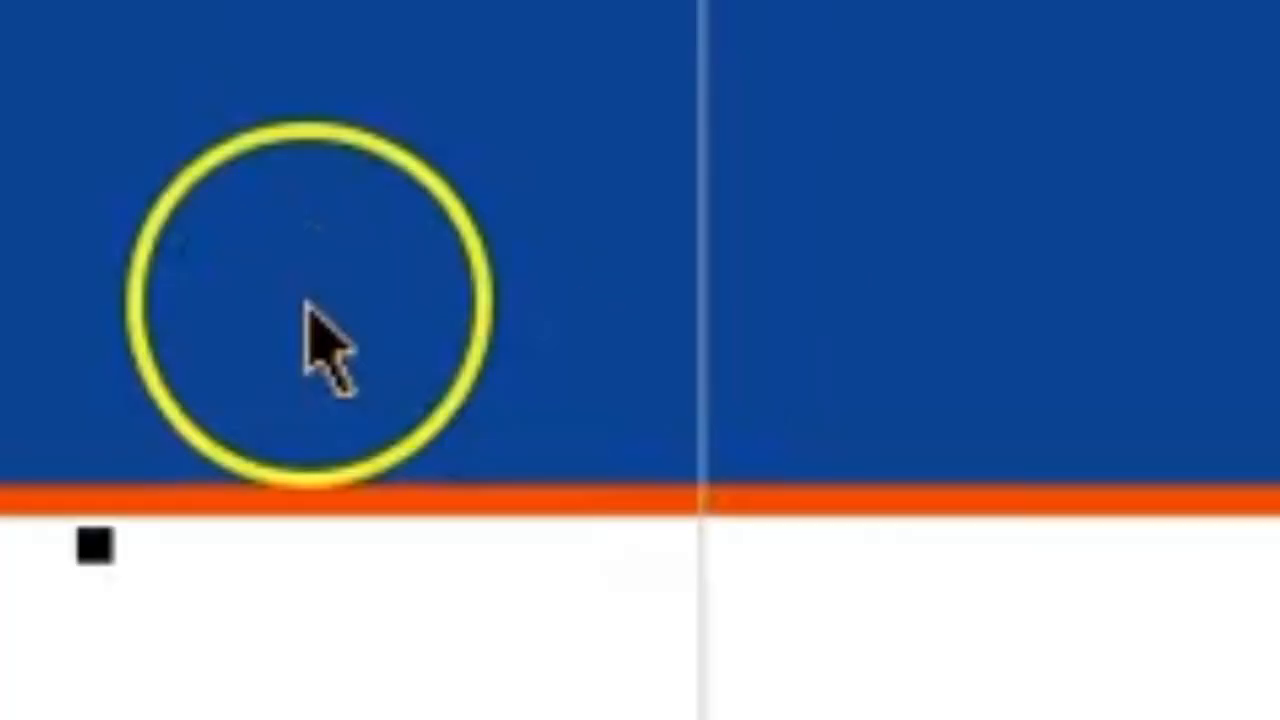
pyautogui.moveTo(305, 300); pyautogui.dragTo(297, 264)
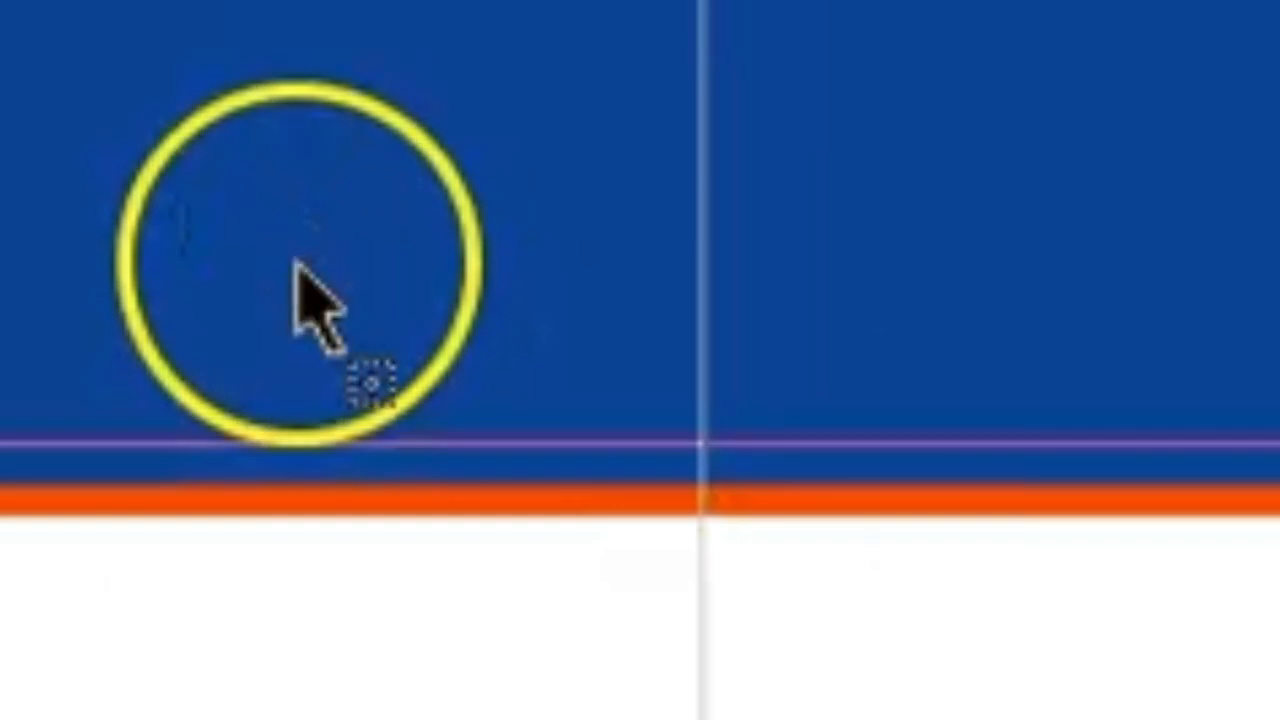
pyautogui.click(403, 478)
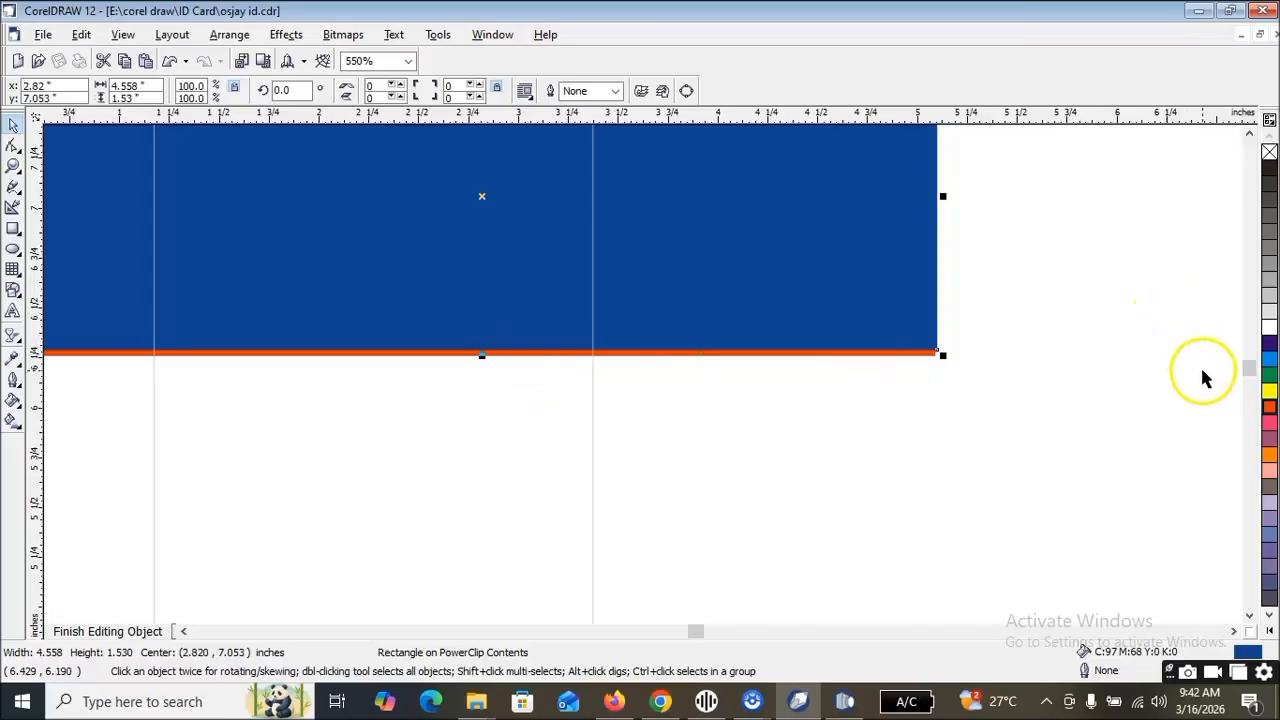
pyautogui.click(1269, 327)
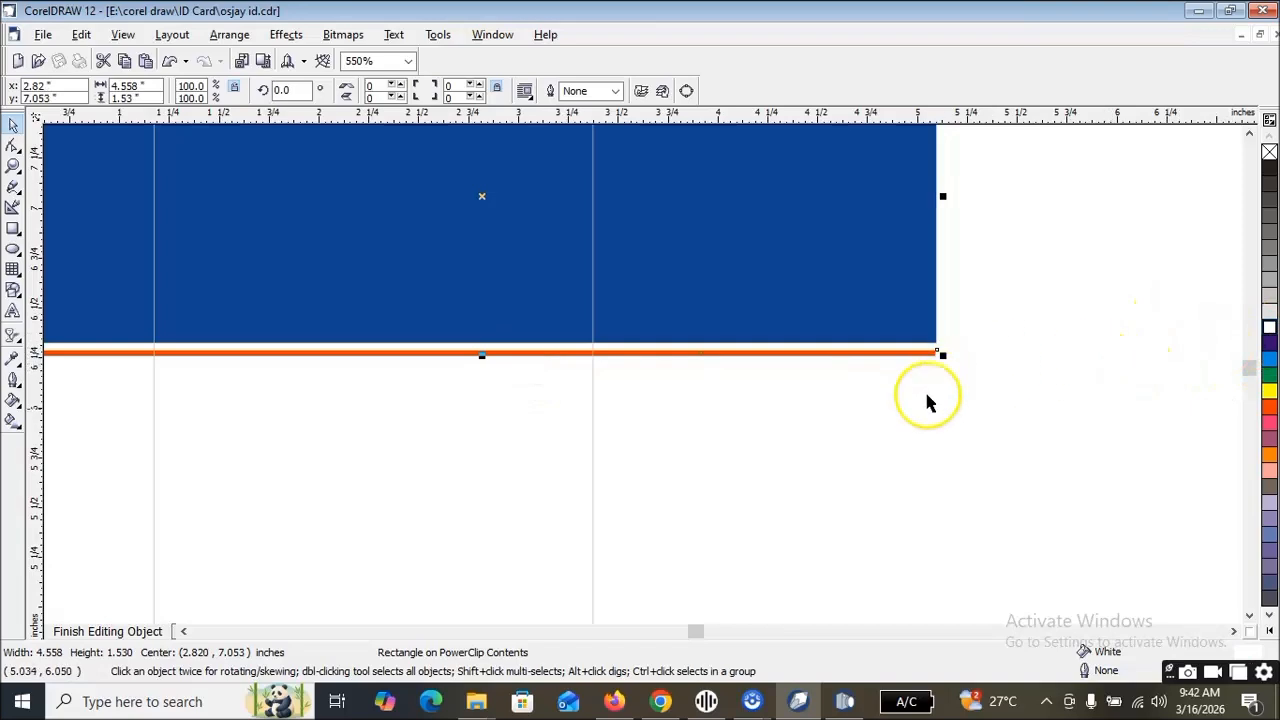
pyautogui.scroll(-3, 839, 420)
pyautogui.moveTo(917, 405); pyautogui.dragTo(429, 200)
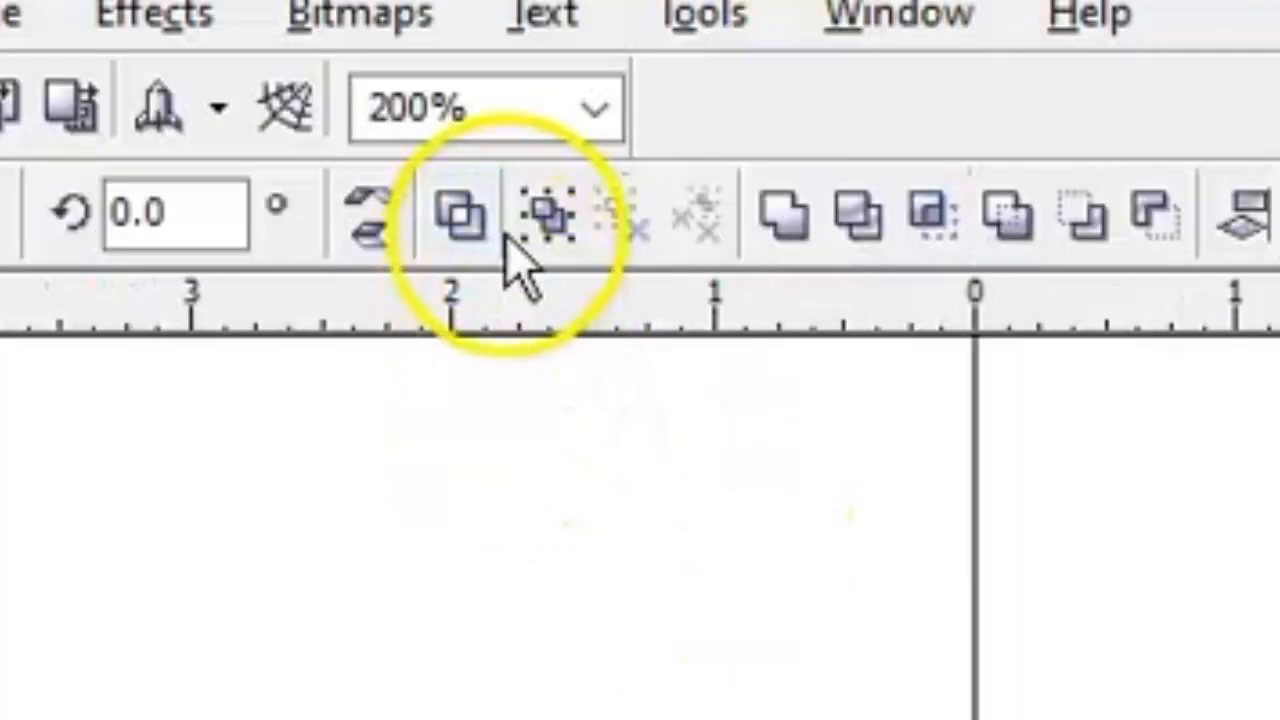
# Group the blue band with both stripes and rotate the group to 344.855°
pyautogui.click(522, 230)
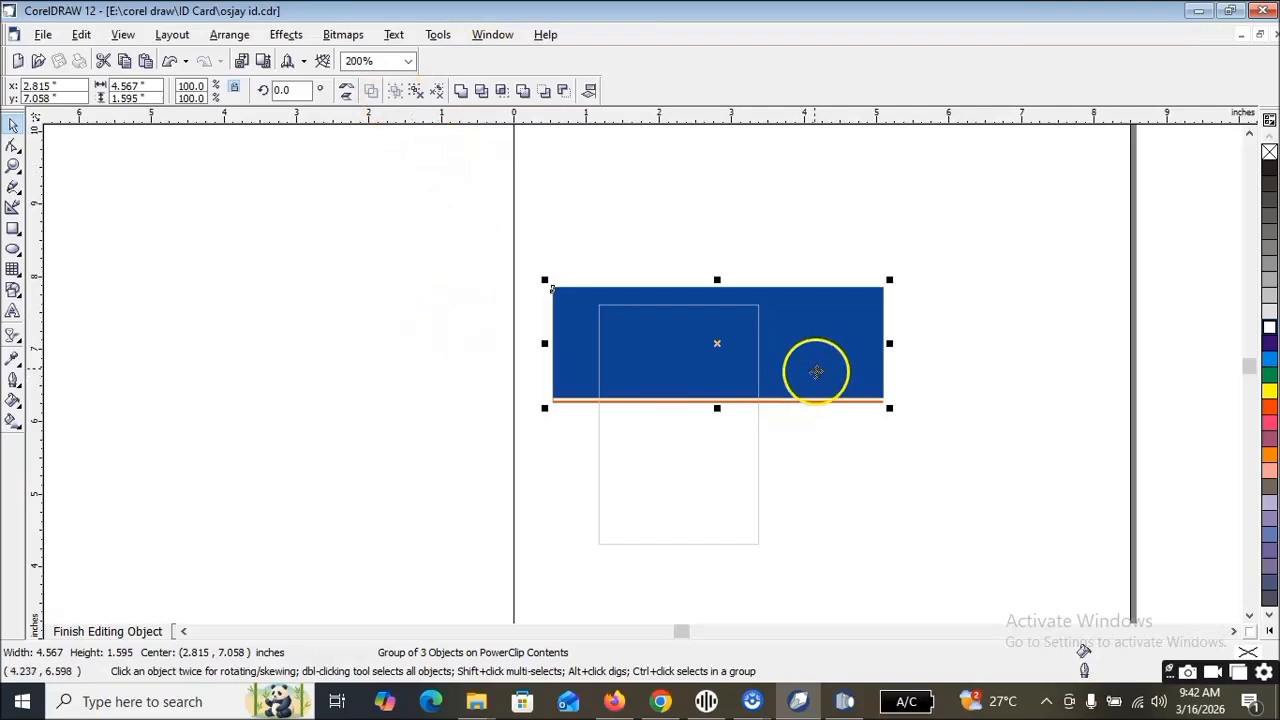
pyautogui.click(816, 371)
pyautogui.moveTo(887, 407); pyautogui.dragTo(884, 434)
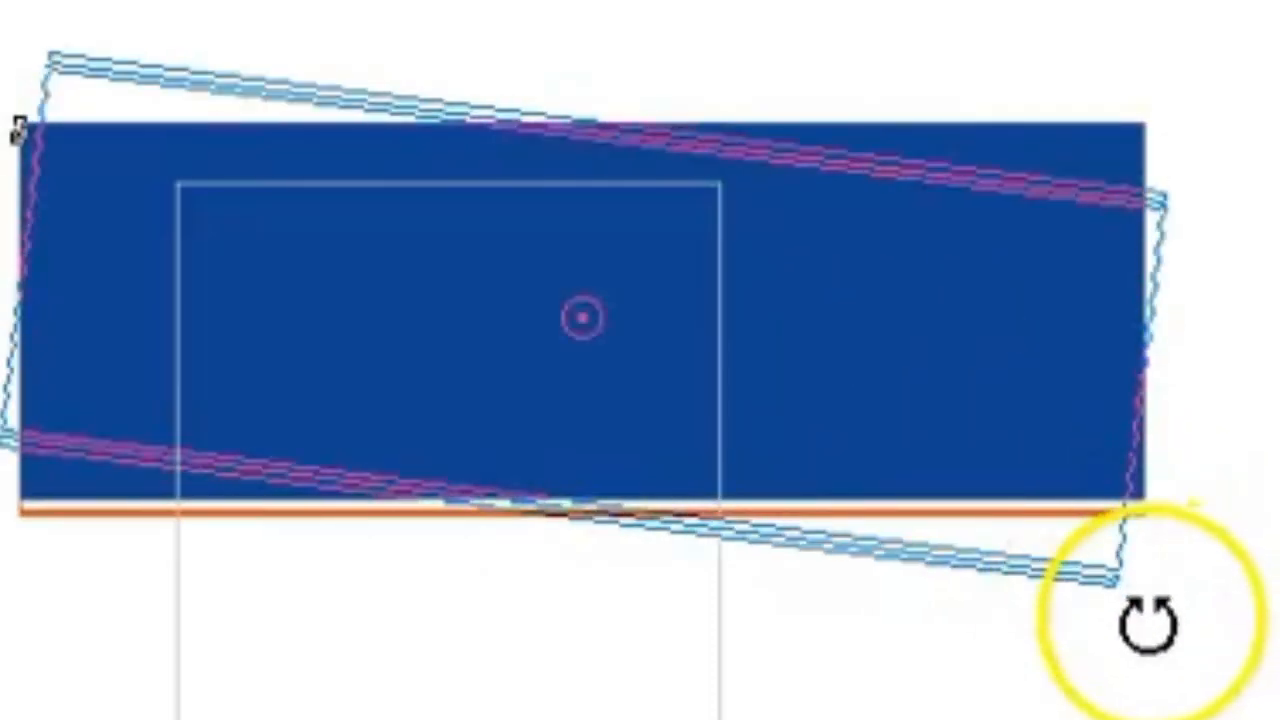
pyautogui.moveTo(1150, 622); pyautogui.dragTo(1160, 622)
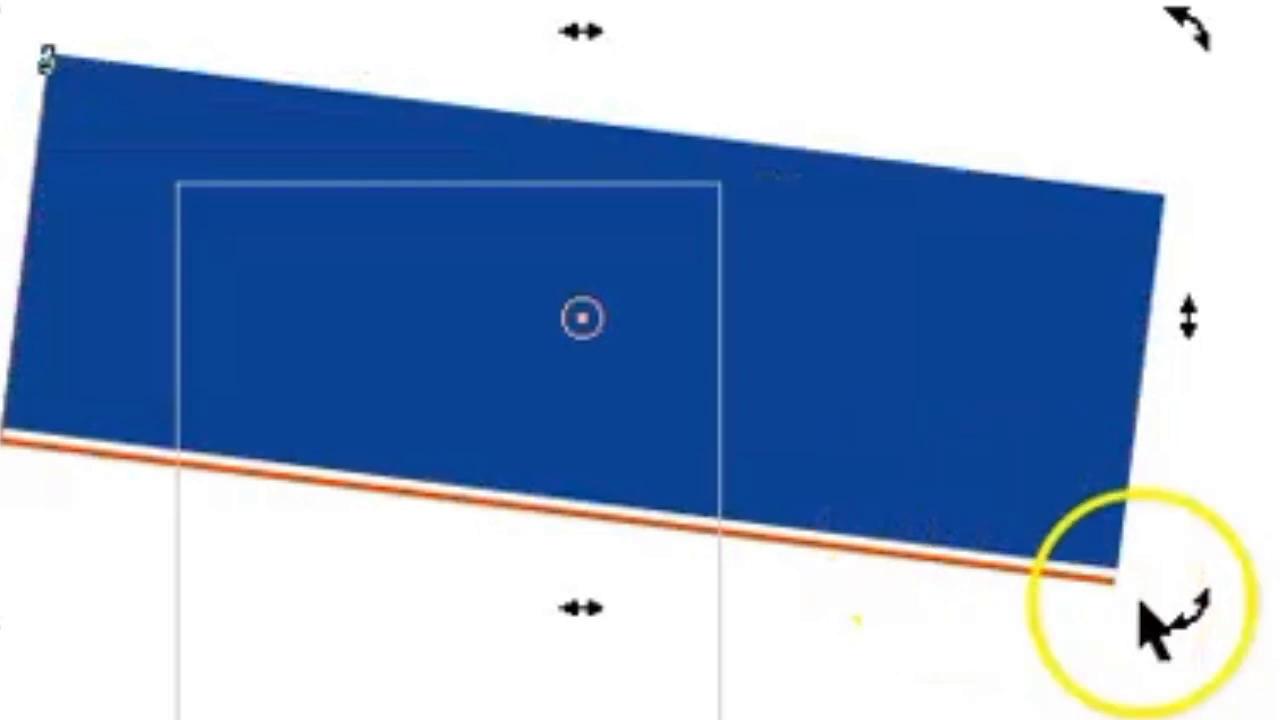
pyautogui.moveTo(914, 420); pyautogui.dragTo(903, 376)
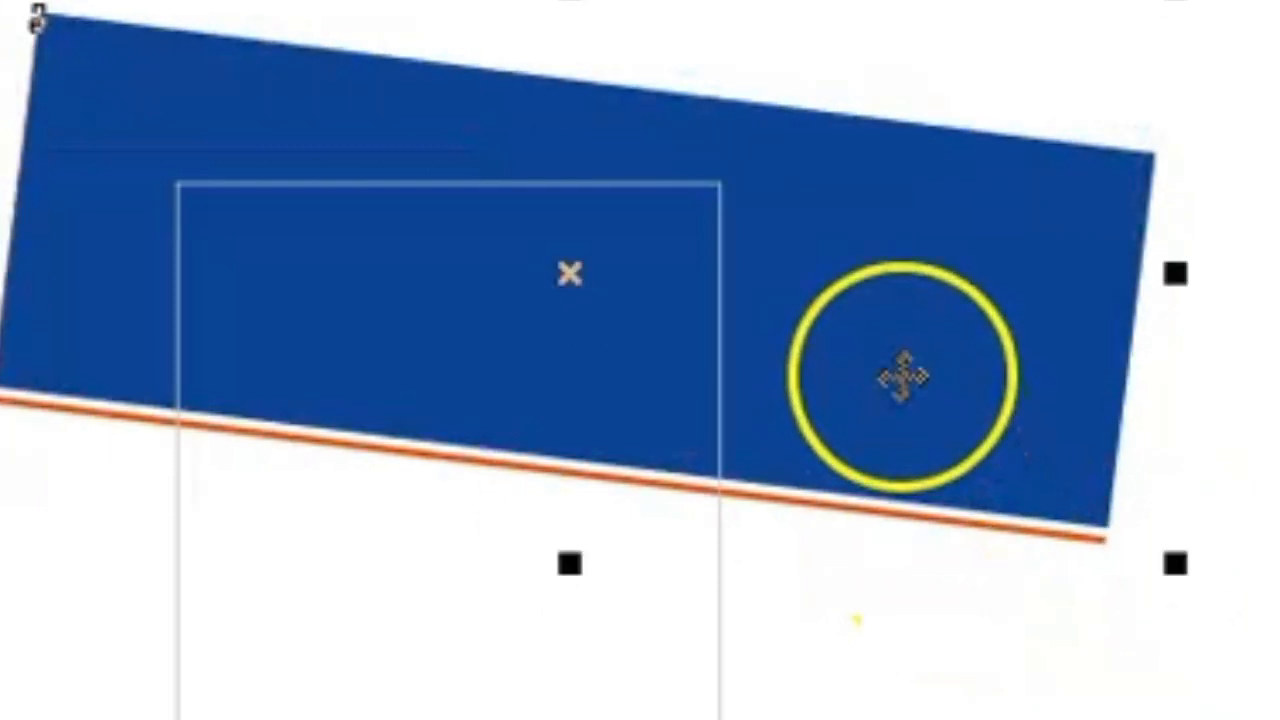
pyautogui.click(909, 337)
pyautogui.moveTo(1180, 570); pyautogui.dragTo(1123, 646)
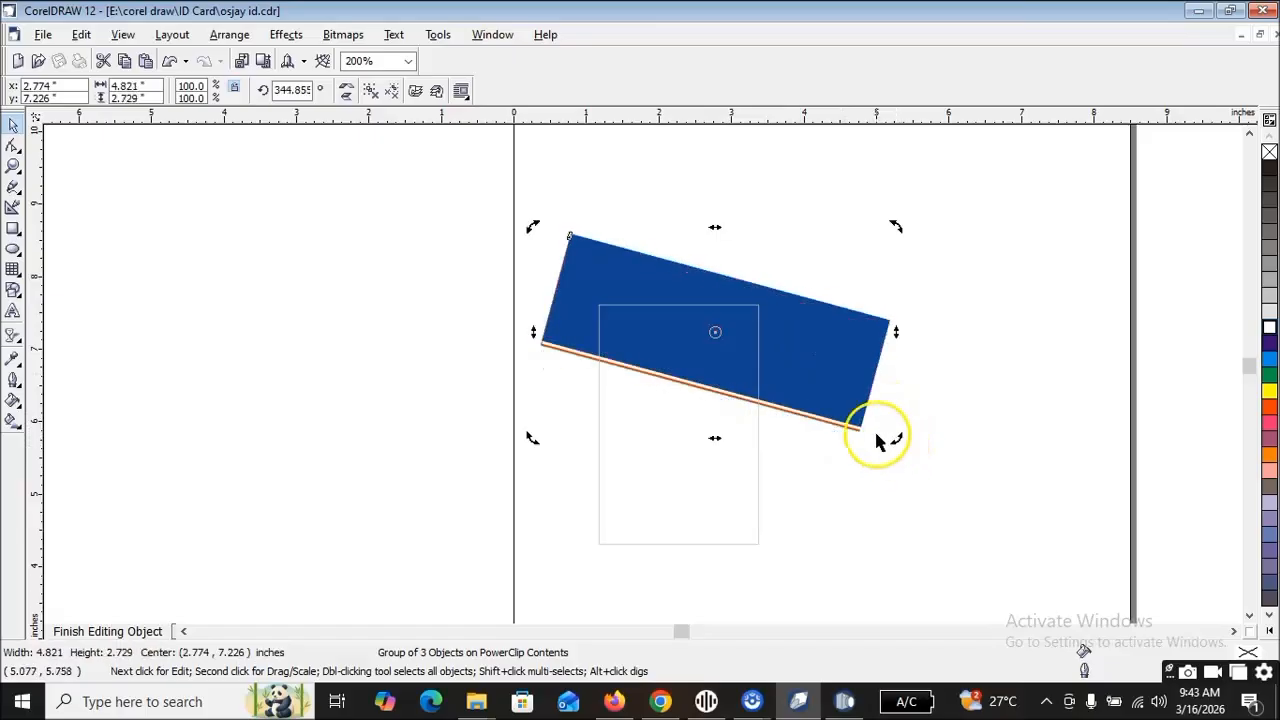
pyautogui.click(408, 366)
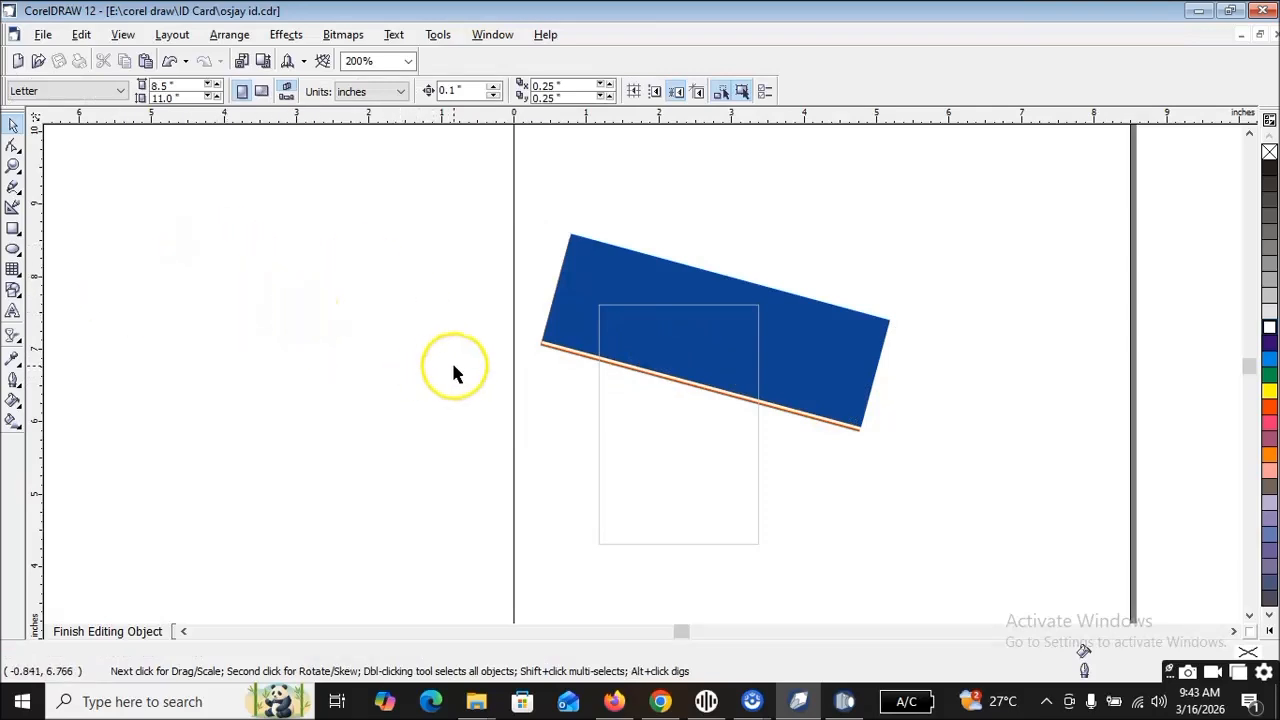
# Copy the tilted blue band to the lower left and change the copy's stacking order
pyautogui.click(699, 302)
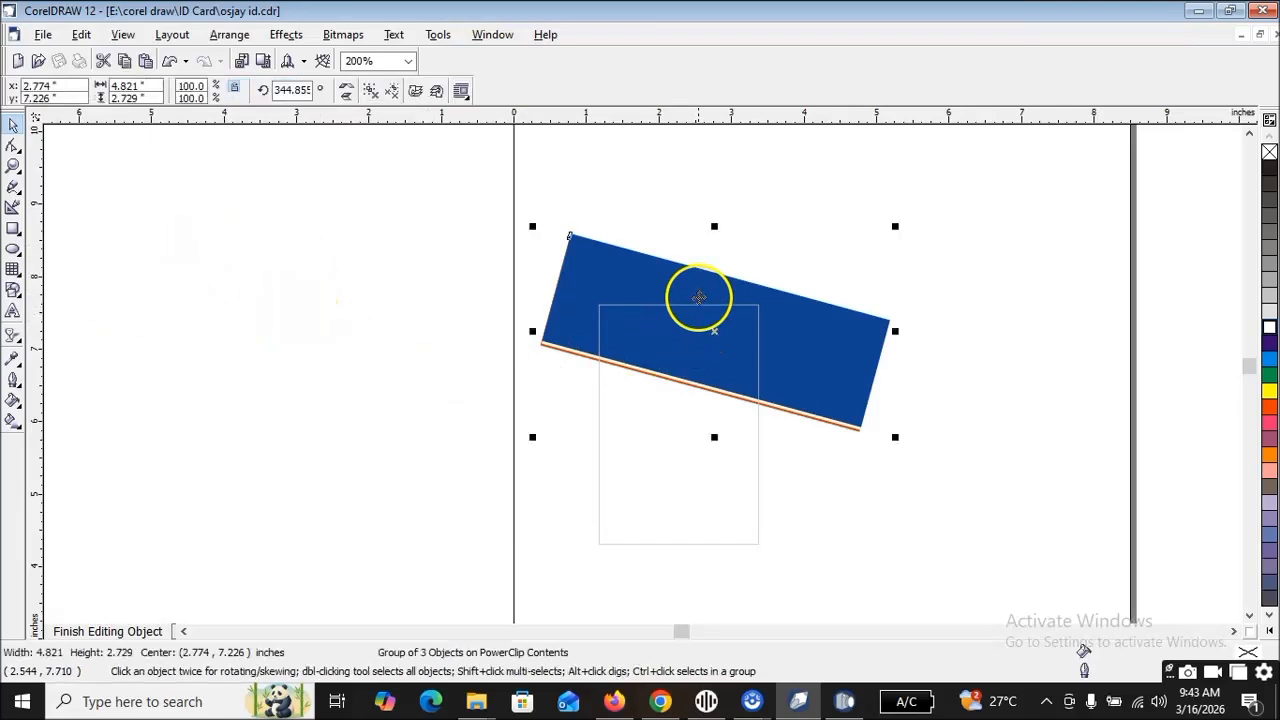
pyautogui.click(345, 237)
pyautogui.click(657, 277)
pyautogui.moveTo(657, 277); pyautogui.dragTo(503, 448)
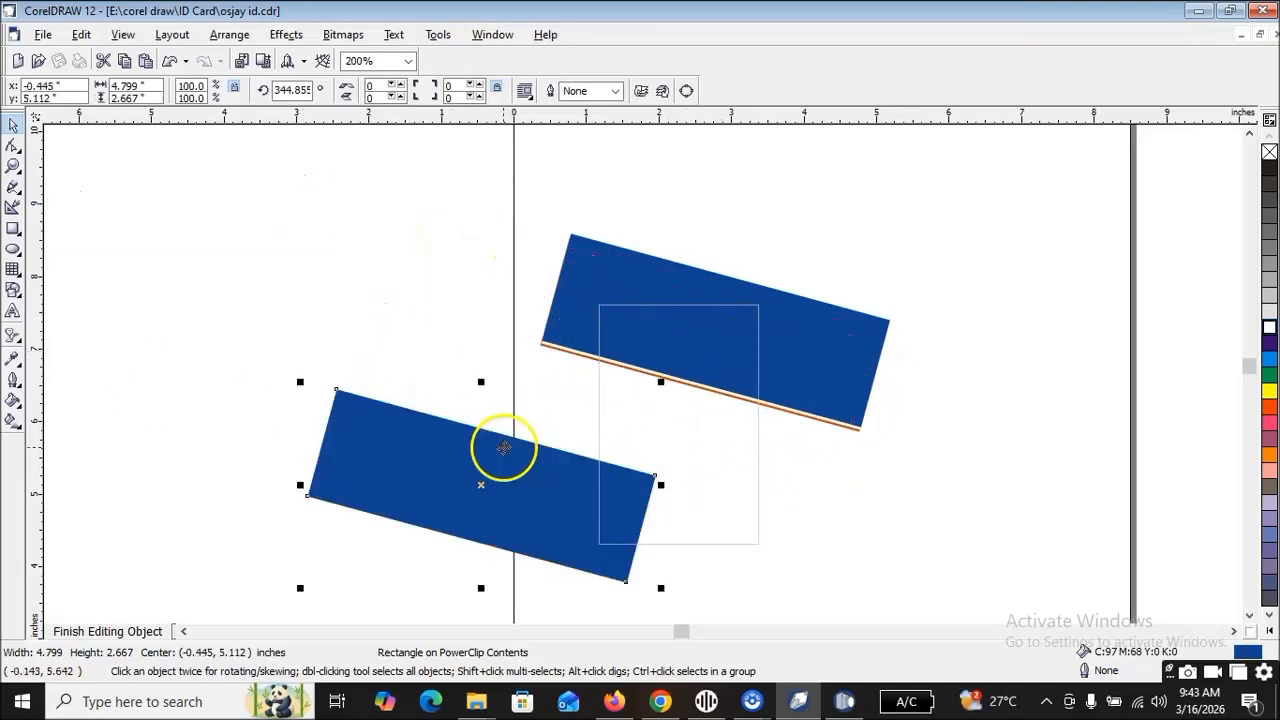
pyautogui.rightClick(501, 456)
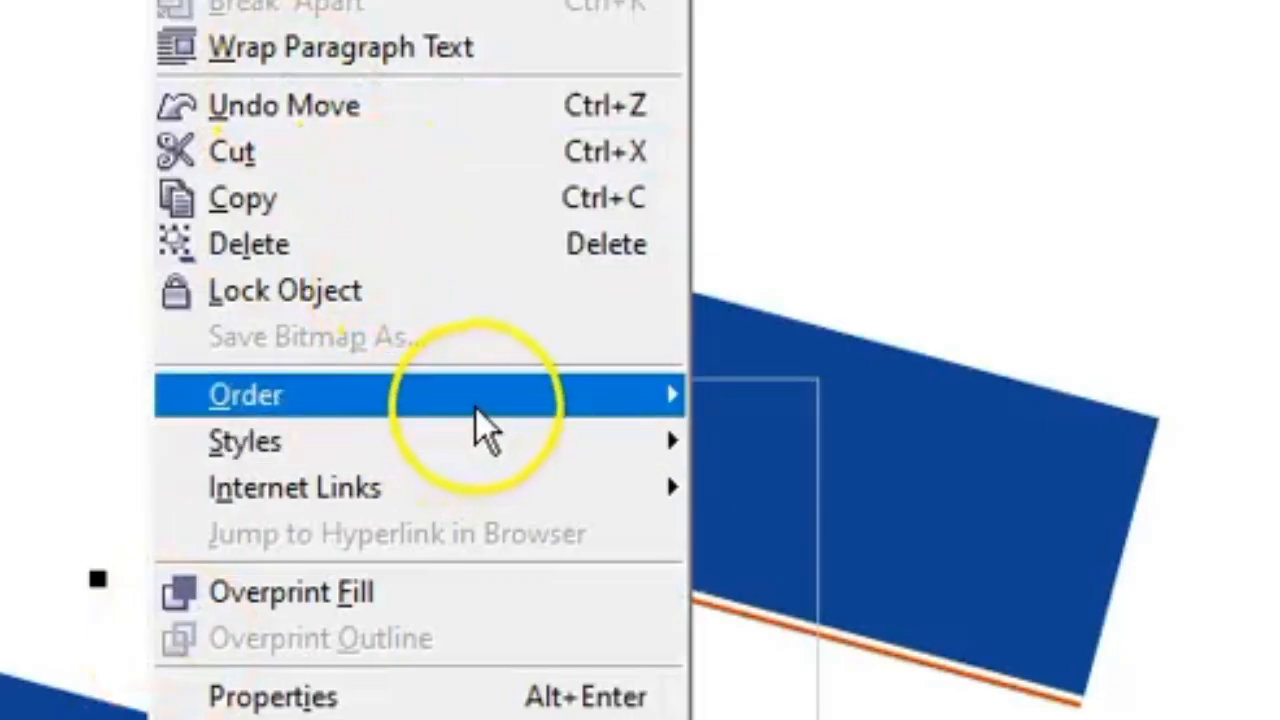
pyautogui.moveTo(640, 317)
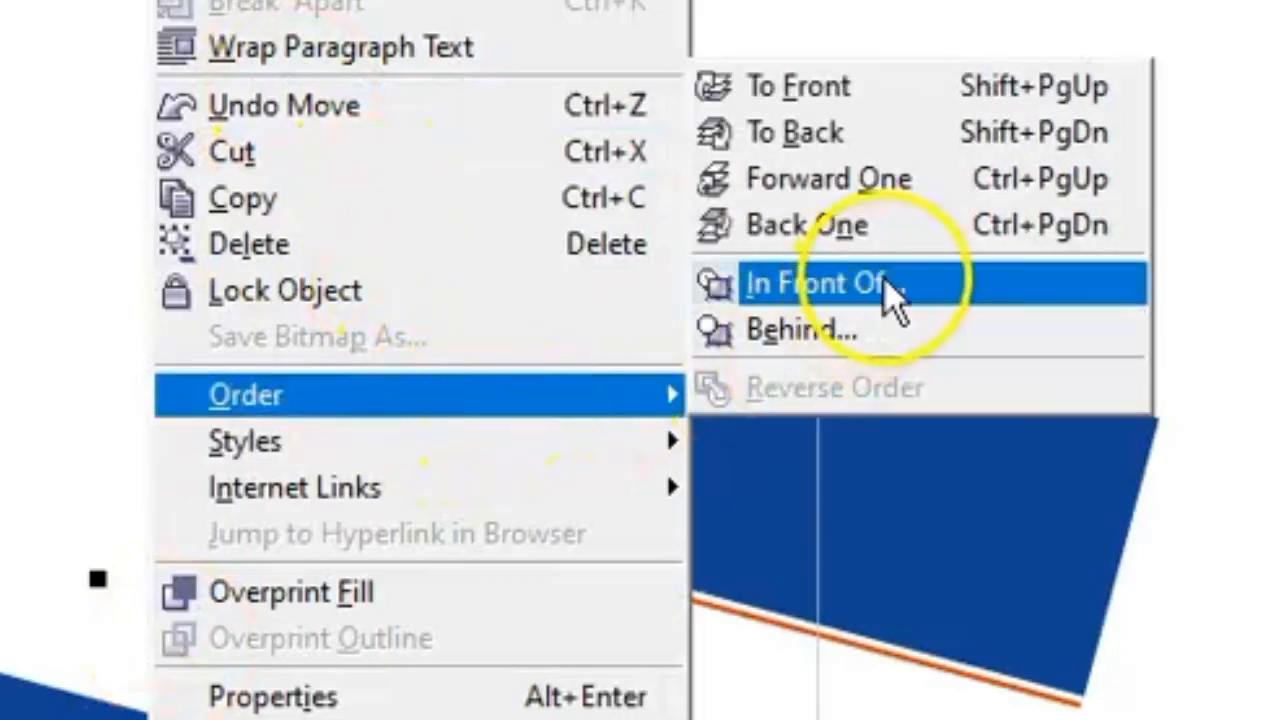
pyautogui.click(940, 133)
# Fill the copy light blue, tilt it to about 329°, and slide it behind the dark band
pyautogui.click(574, 494)
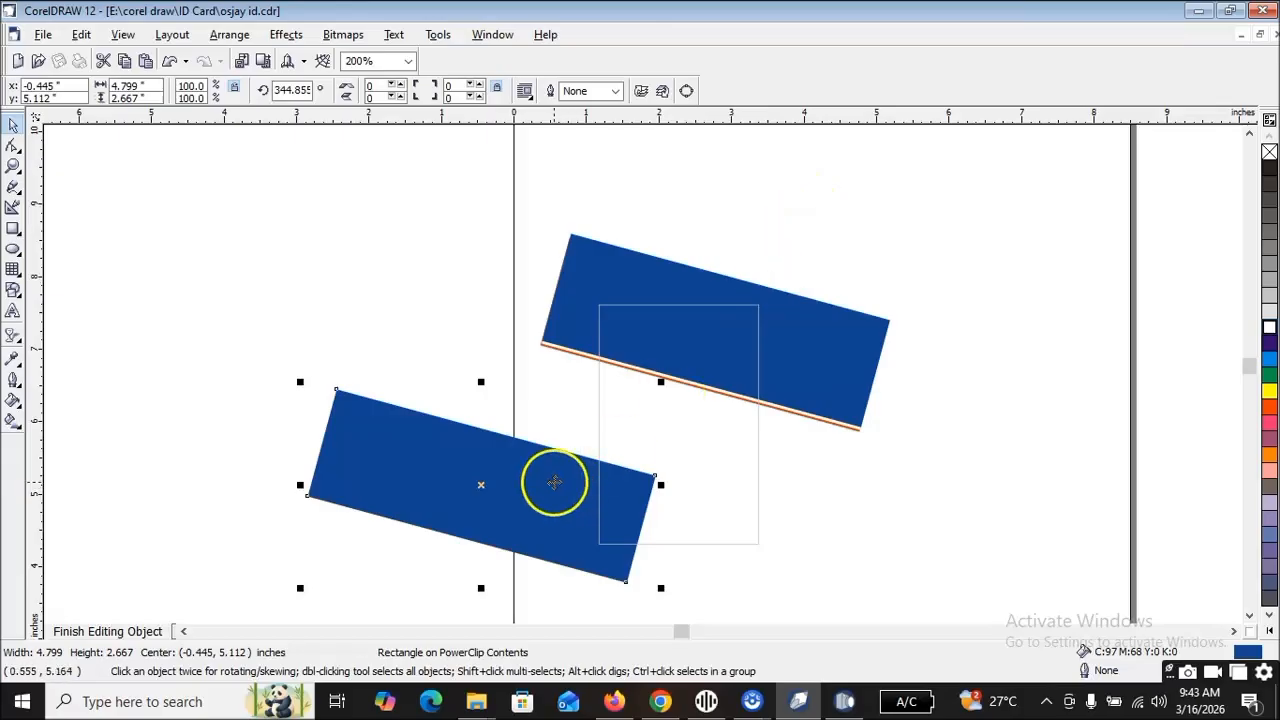
pyautogui.click(1267, 358)
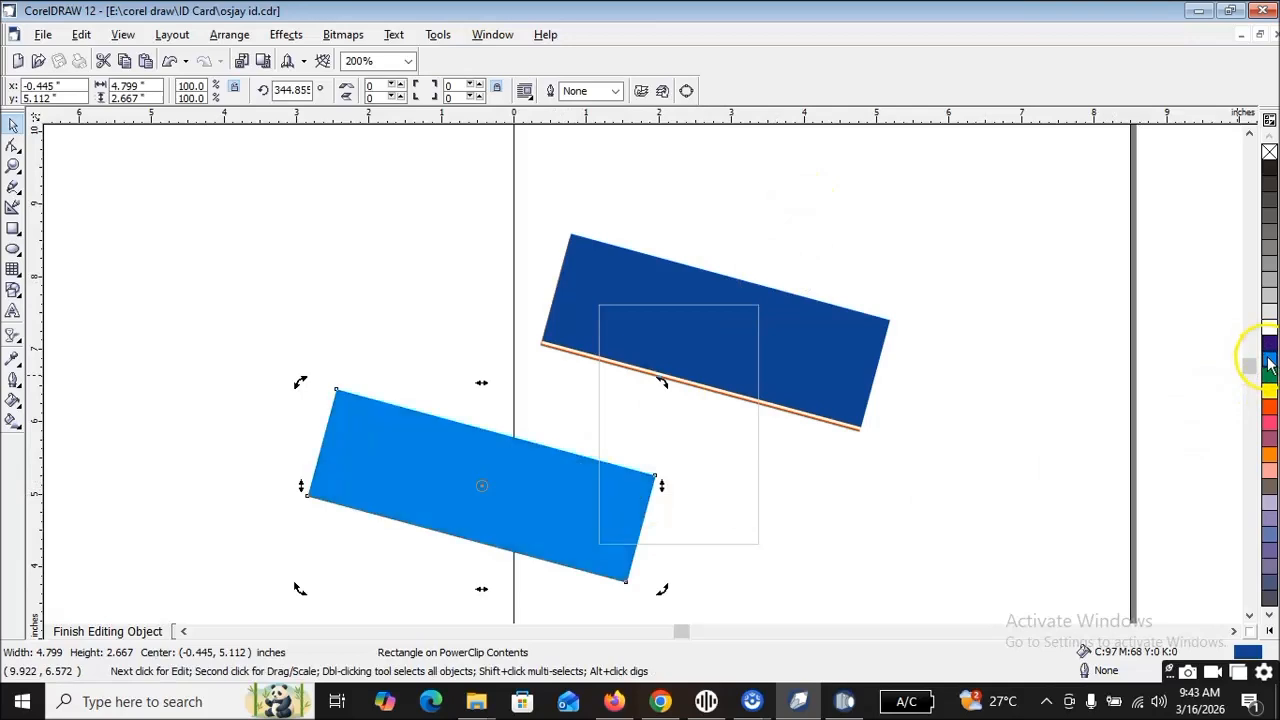
pyautogui.click(563, 528)
pyautogui.click(551, 517)
pyautogui.moveTo(664, 594); pyautogui.dragTo(663, 571)
pyautogui.moveTo(479, 489); pyautogui.dragTo(586, 429)
pyautogui.click(615, 429)
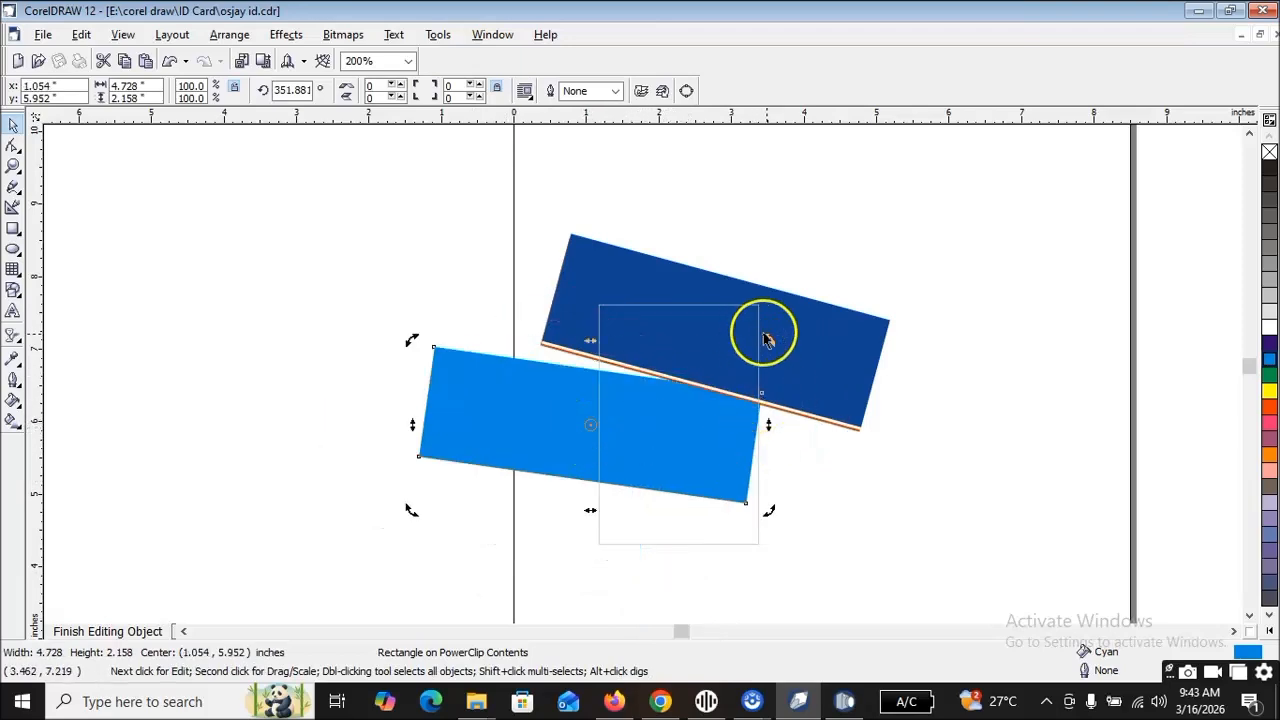
pyautogui.moveTo(766, 336); pyautogui.dragTo(706, 426)
pyautogui.moveTo(542, 417); pyautogui.dragTo(688, 343)
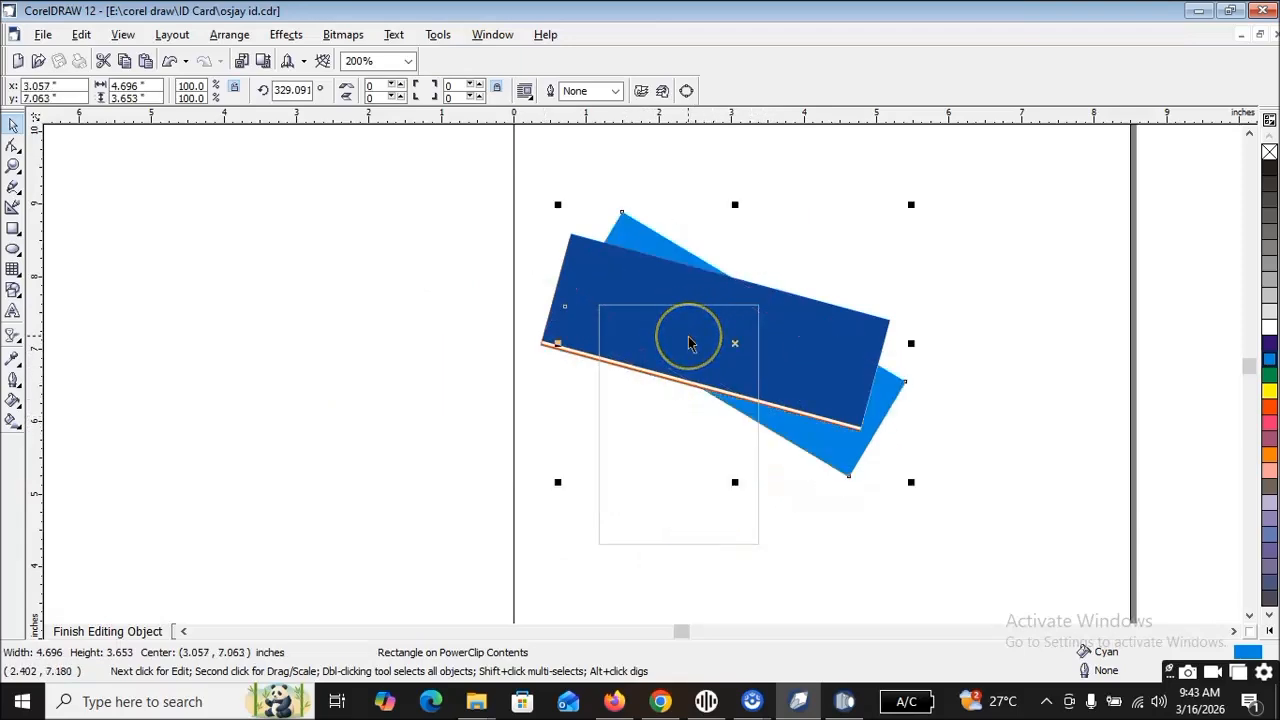
pyautogui.moveTo(803, 448); pyautogui.dragTo(300, 405)
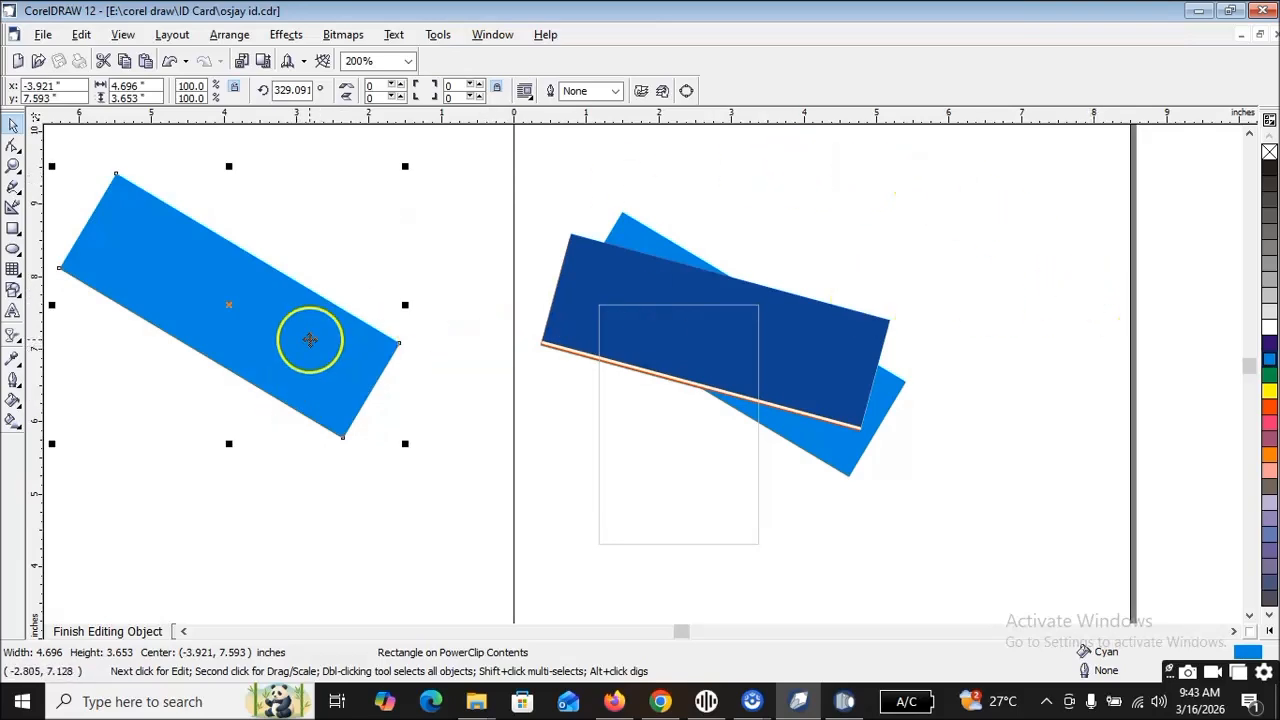
# Send the light-blue copy To Back, tilt it to about 15°, and place it beside the dark band
pyautogui.rightClick(310, 338)
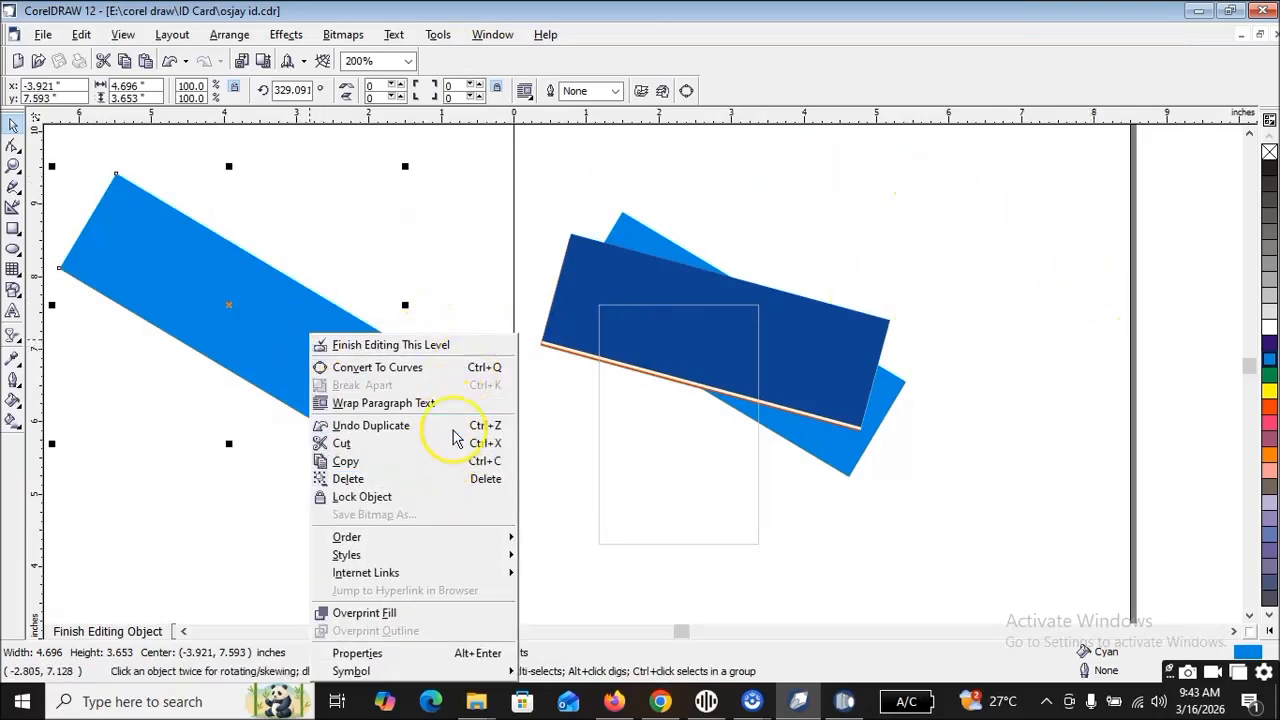
pyautogui.moveTo(423, 540)
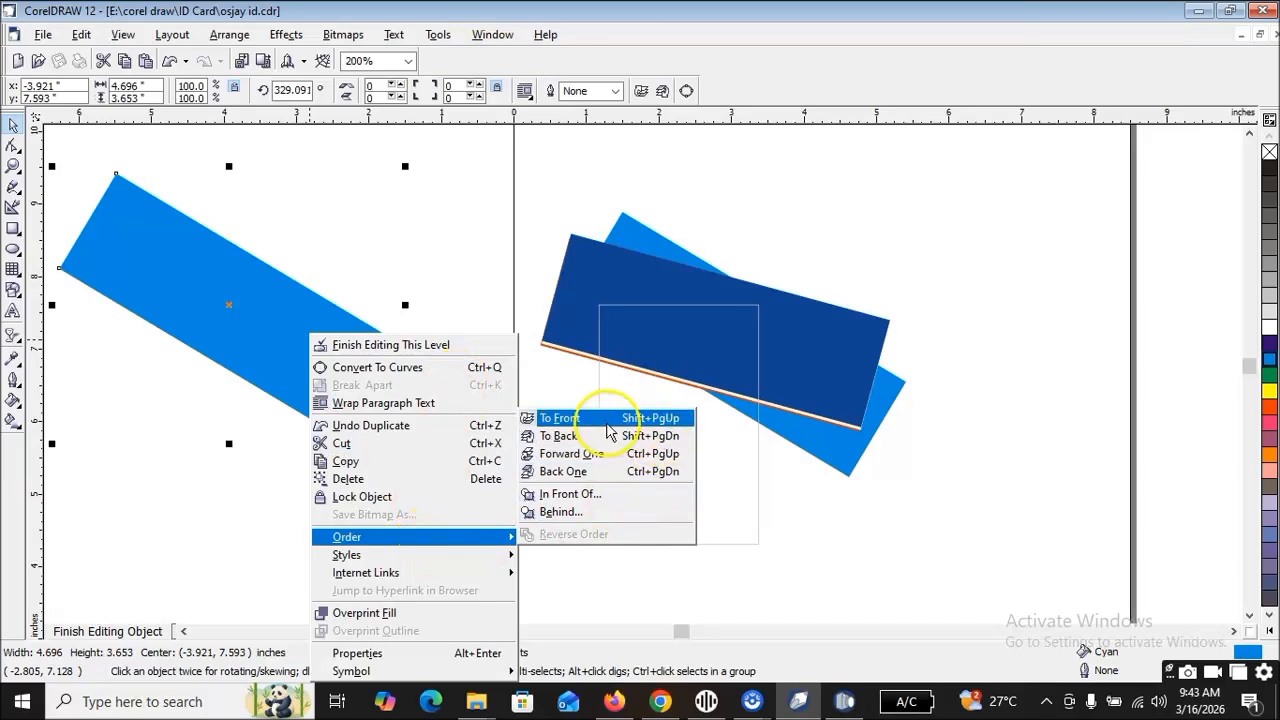
pyautogui.click(600, 441)
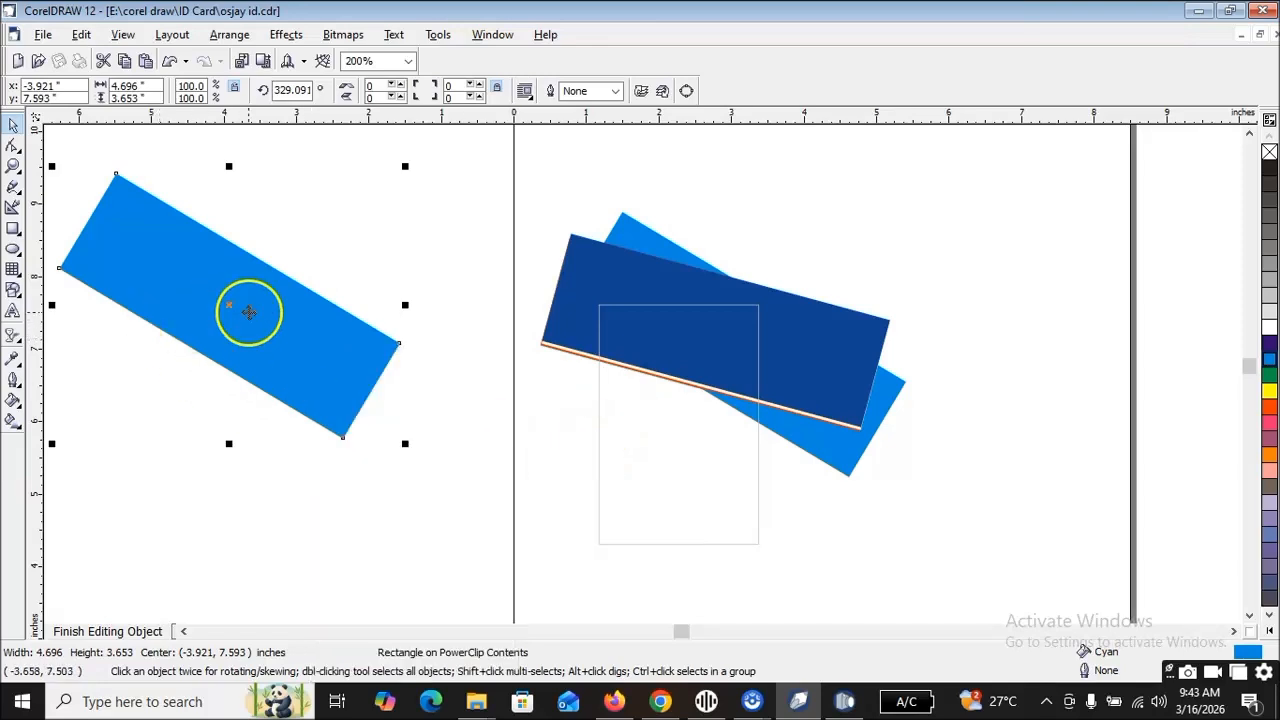
pyautogui.moveTo(249, 312); pyautogui.dragTo(466, 309)
pyautogui.click(295, 334)
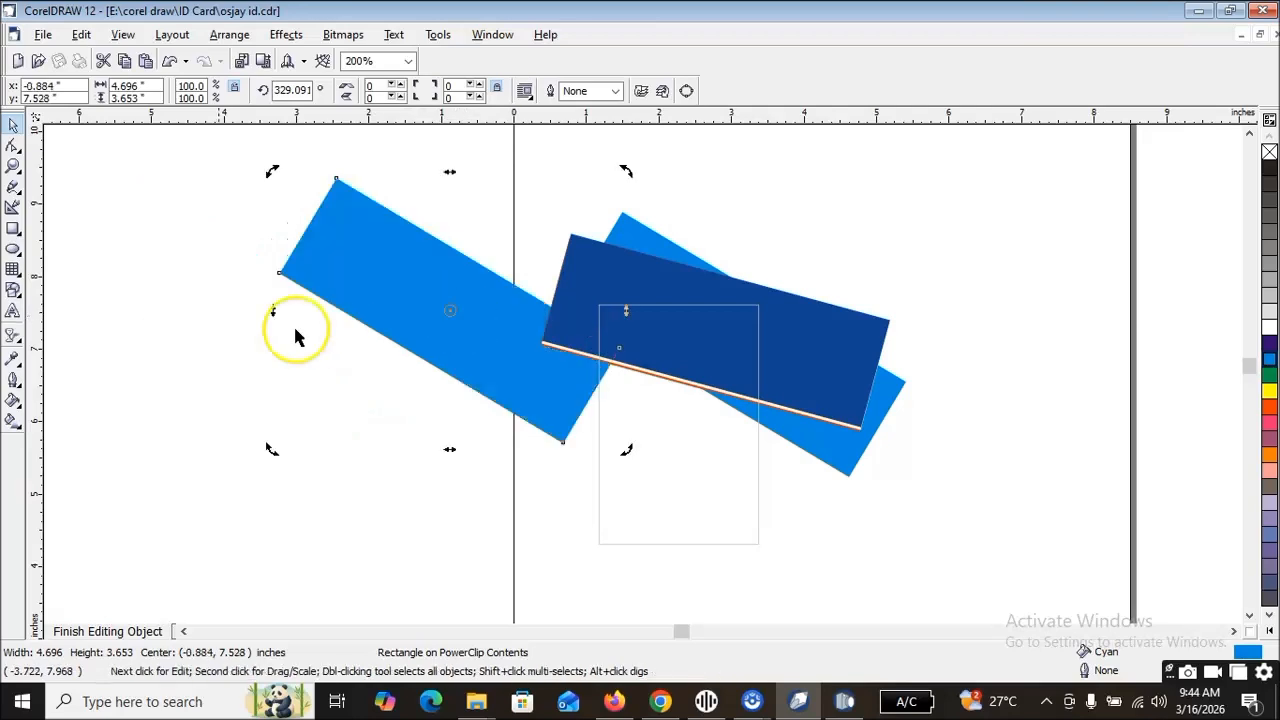
pyautogui.moveTo(269, 449); pyautogui.dragTo(354, 462)
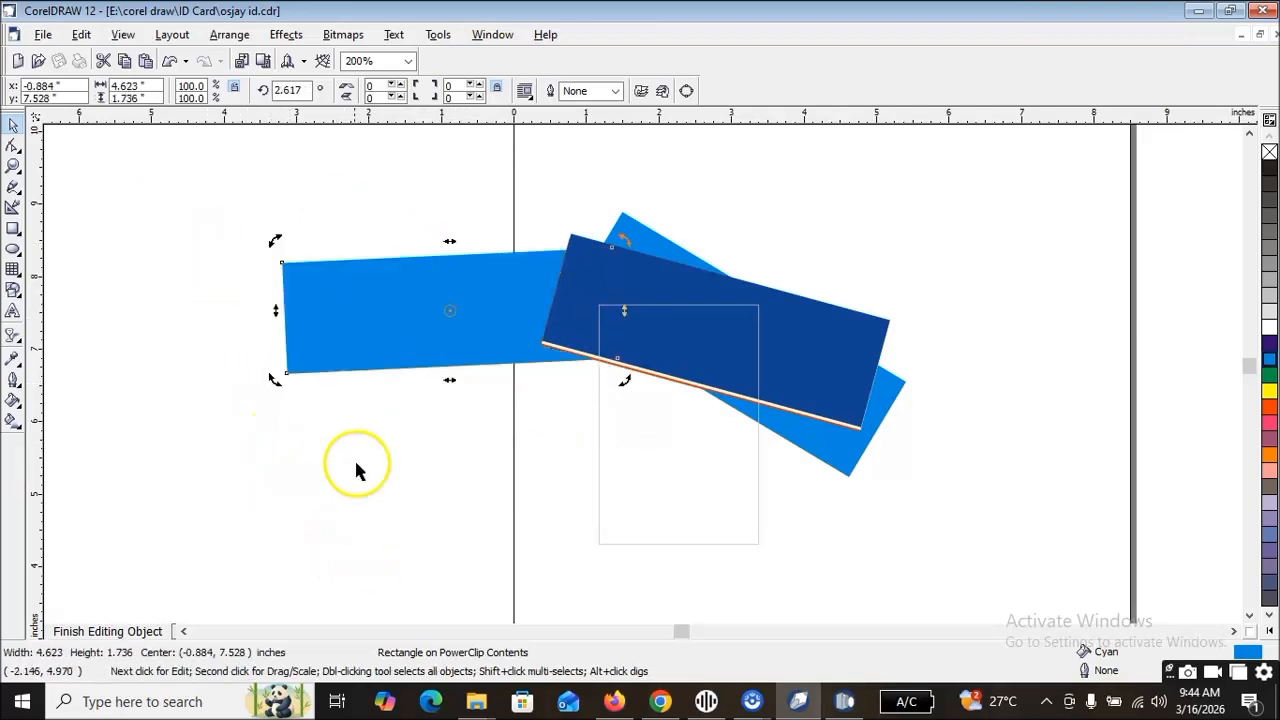
pyautogui.click(268, 372)
pyautogui.click(334, 306)
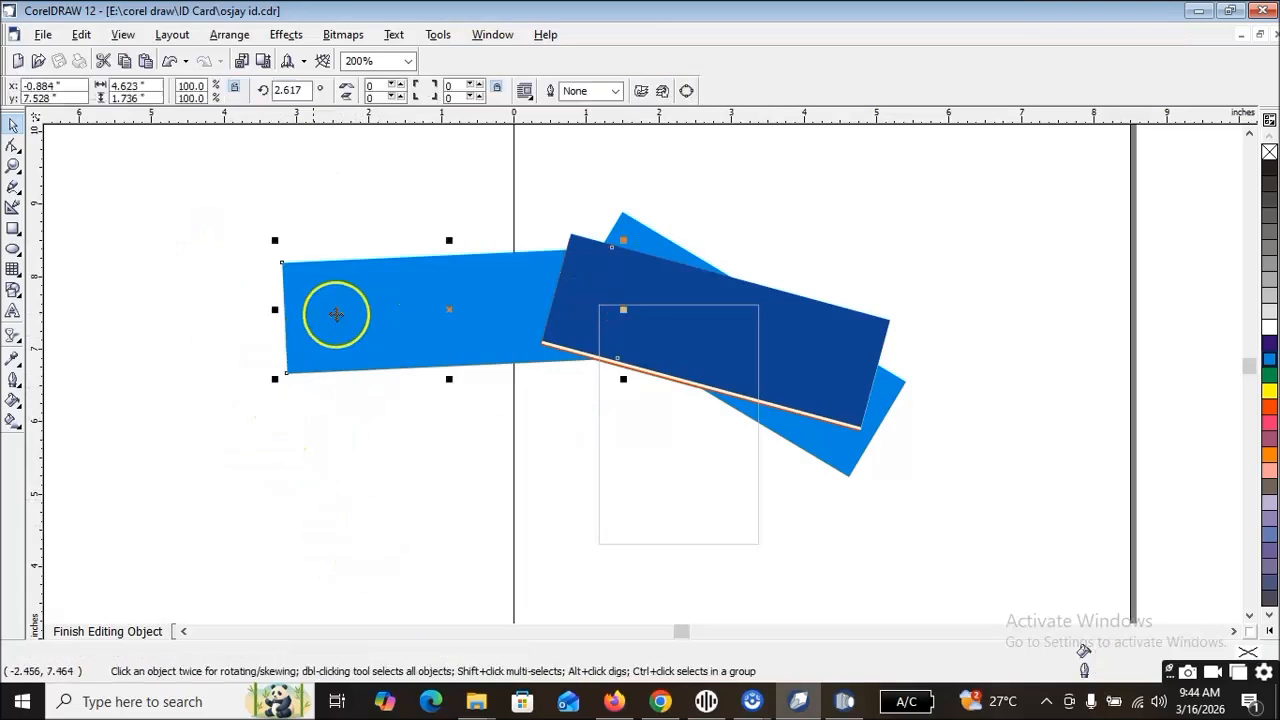
pyautogui.click(275, 376)
pyautogui.moveTo(271, 380); pyautogui.dragTo(300, 411)
pyautogui.moveTo(356, 308); pyautogui.dragTo(457, 338)
pyautogui.click(846, 264)
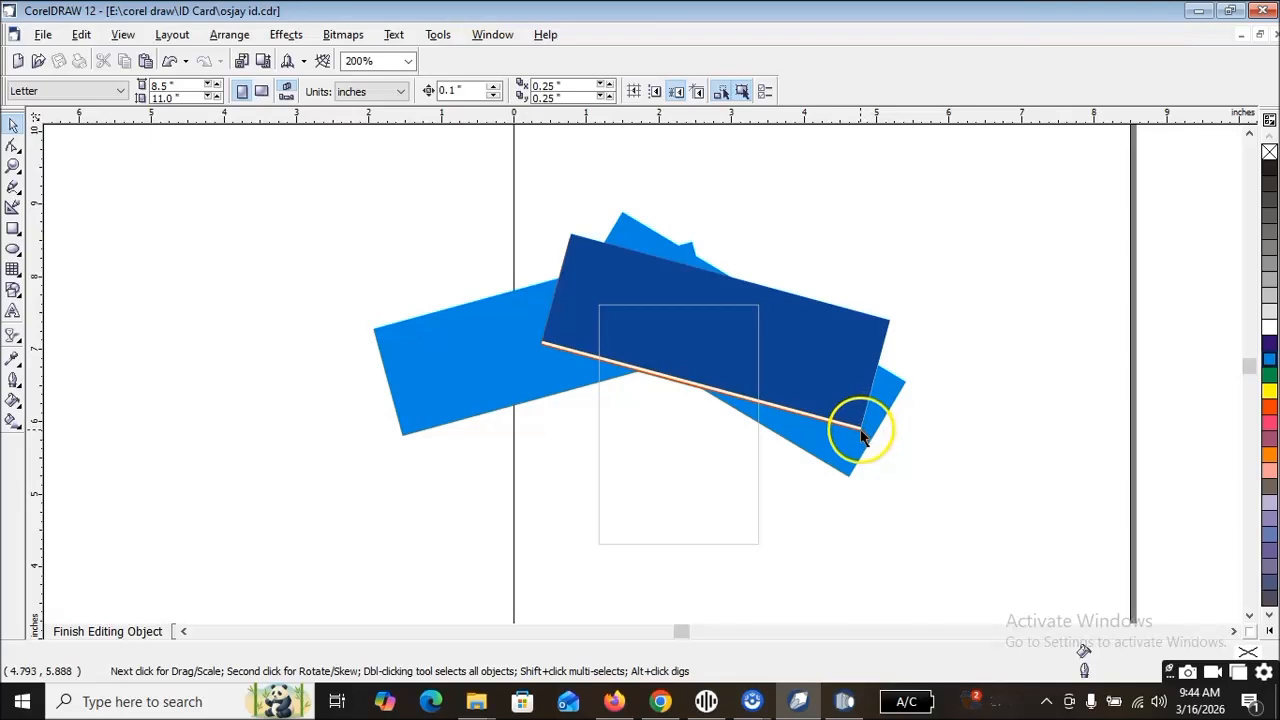
# Nudge the left light-blue band and the steep light-blue band slightly into position
pyautogui.click(500, 386)
pyautogui.moveTo(500, 386); pyautogui.dragTo(487, 381)
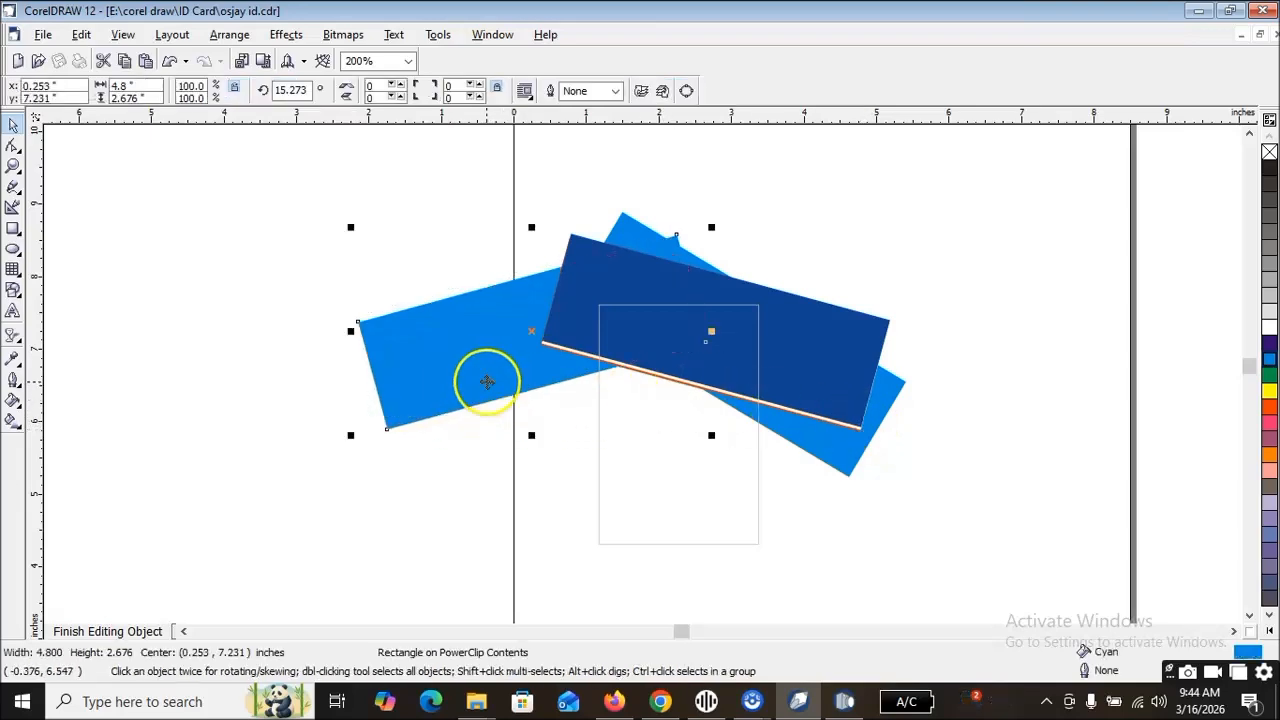
pyautogui.click(838, 465)
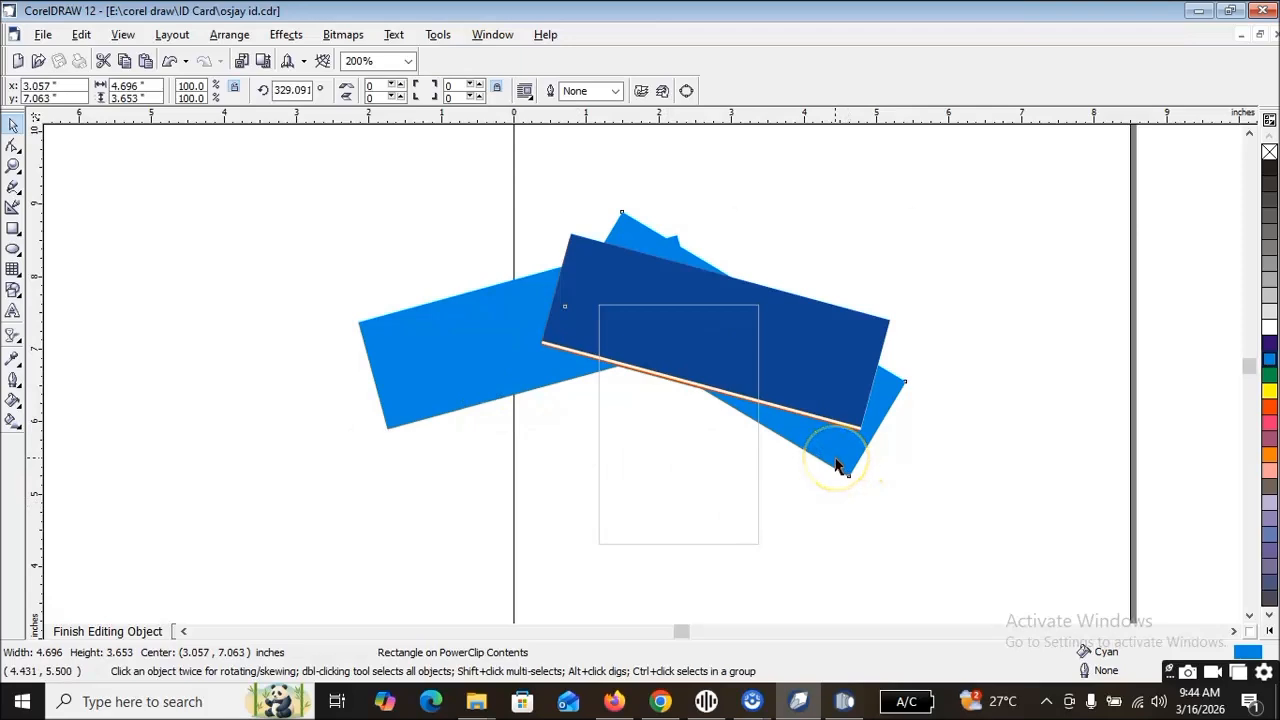
pyautogui.click(836, 459)
pyautogui.click(837, 459)
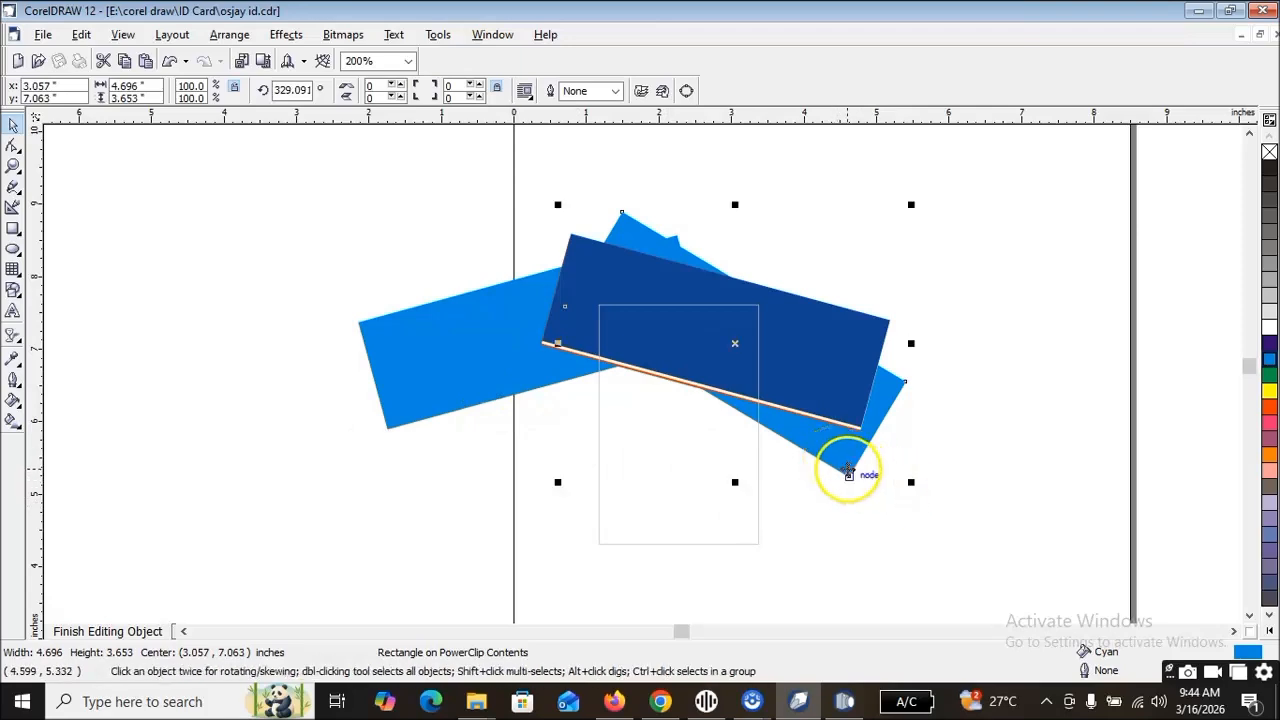
pyautogui.click(848, 469)
pyautogui.moveTo(851, 443); pyautogui.dragTo(851, 446)
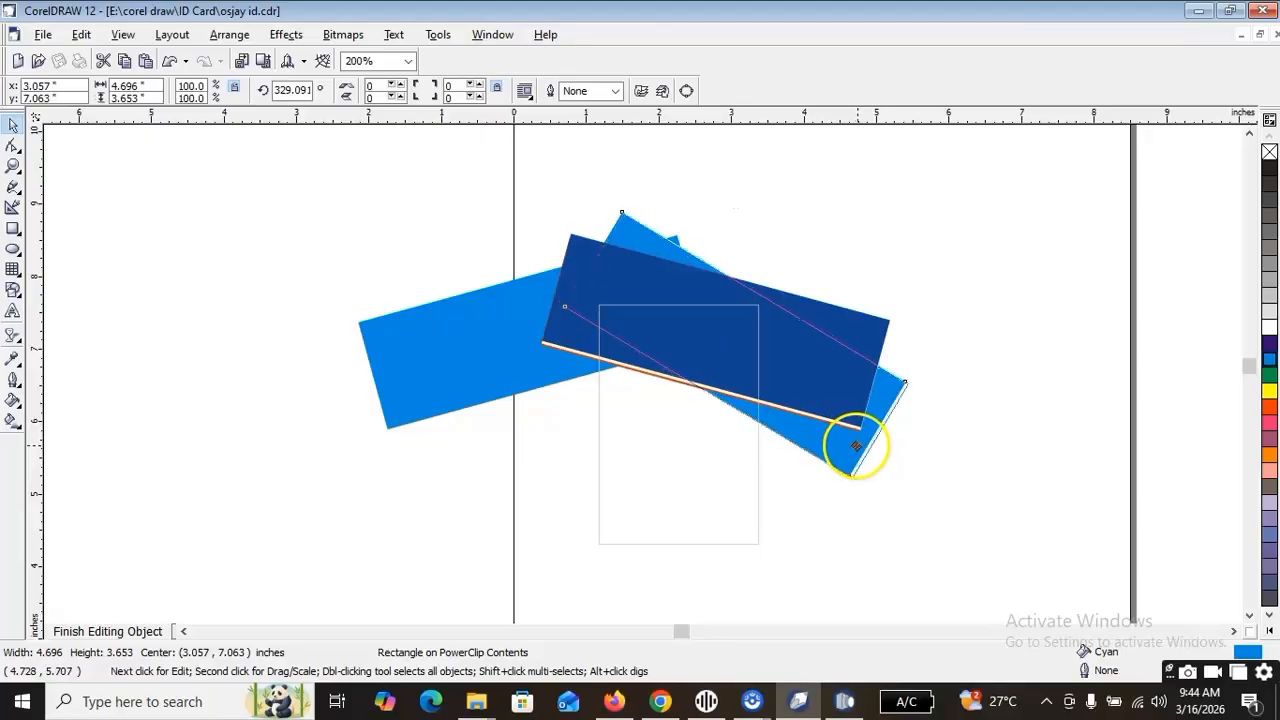
pyautogui.moveTo(851, 443); pyautogui.dragTo(857, 443)
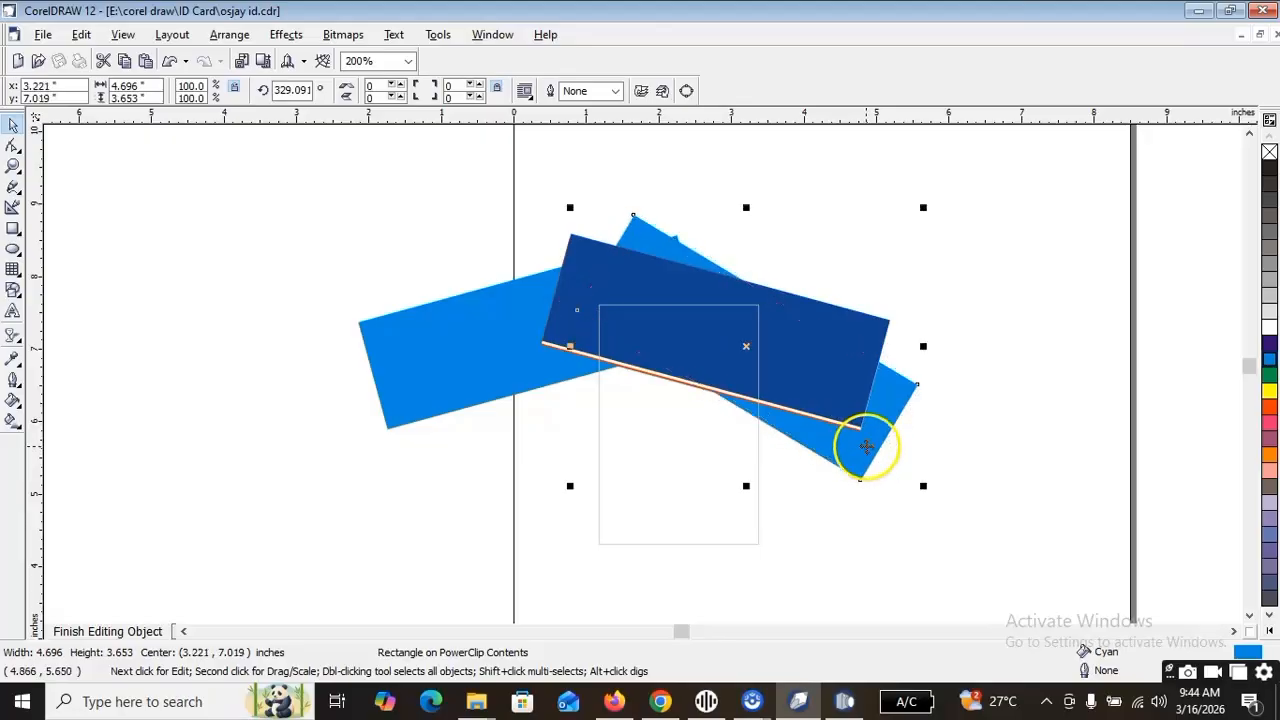
# Choose Finish Editing This Level on the dark band, then reselect the clipped card rectangle
pyautogui.rightClick(802, 368)
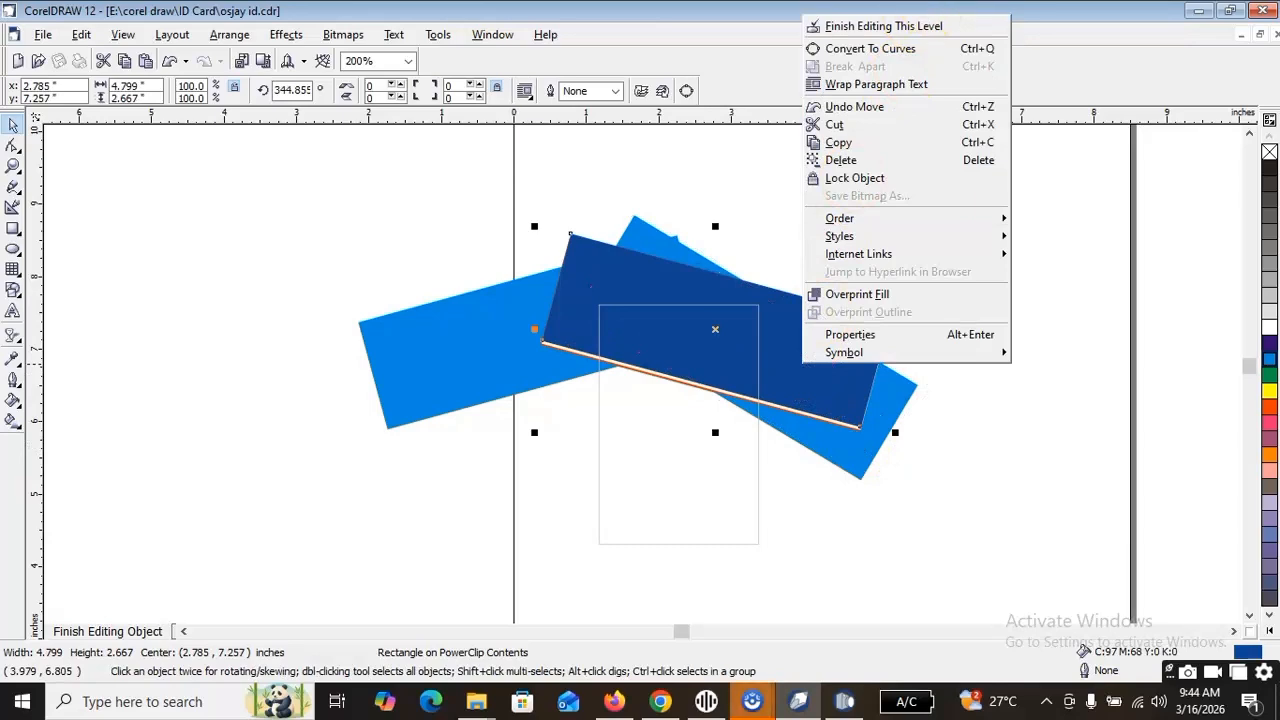
pyautogui.click(900, 26)
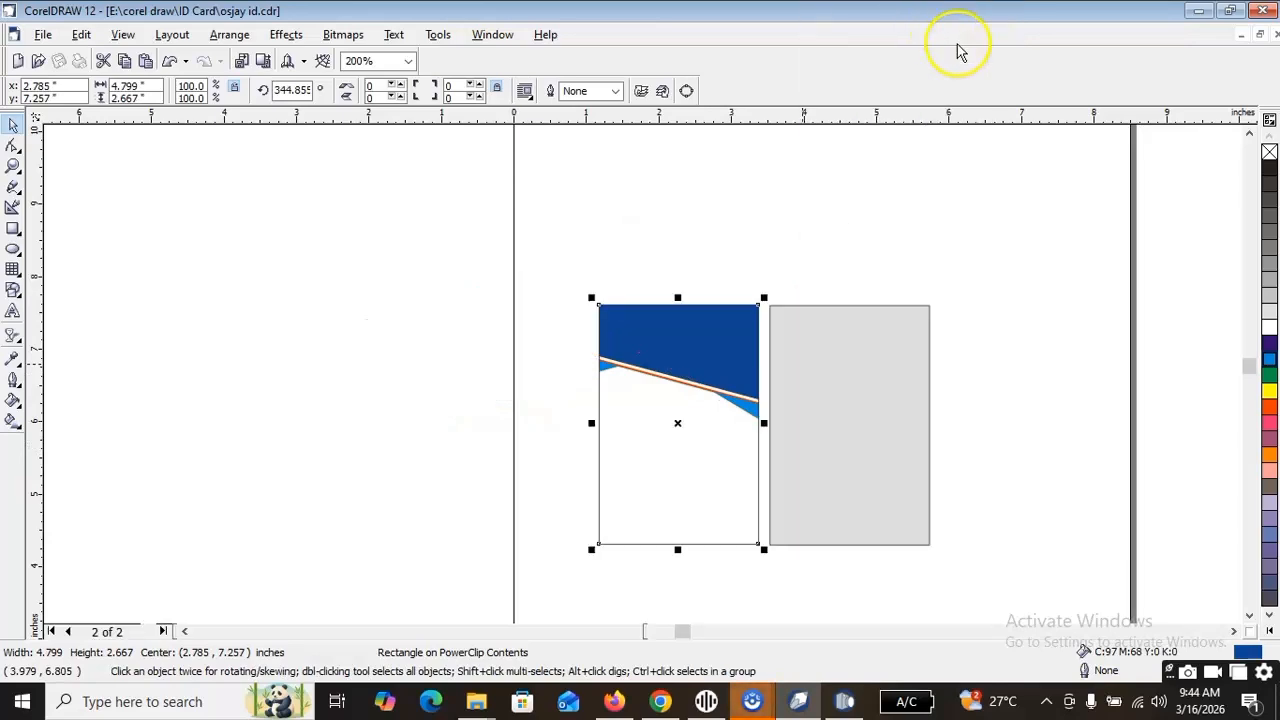
pyautogui.click(1036, 400)
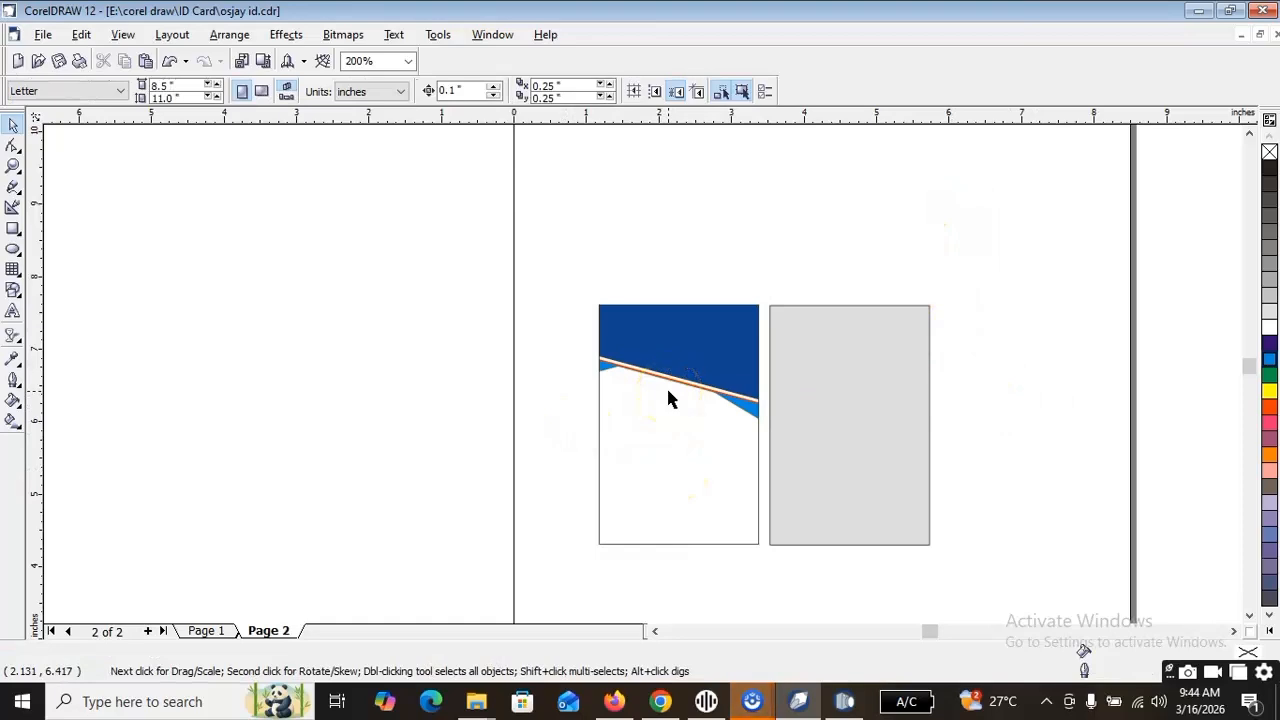
pyautogui.click(672, 303)
# Reopen the card's PowerClip contents and draw a wide dark blue rectangle across its bottom
pyautogui.rightClick(676, 305)
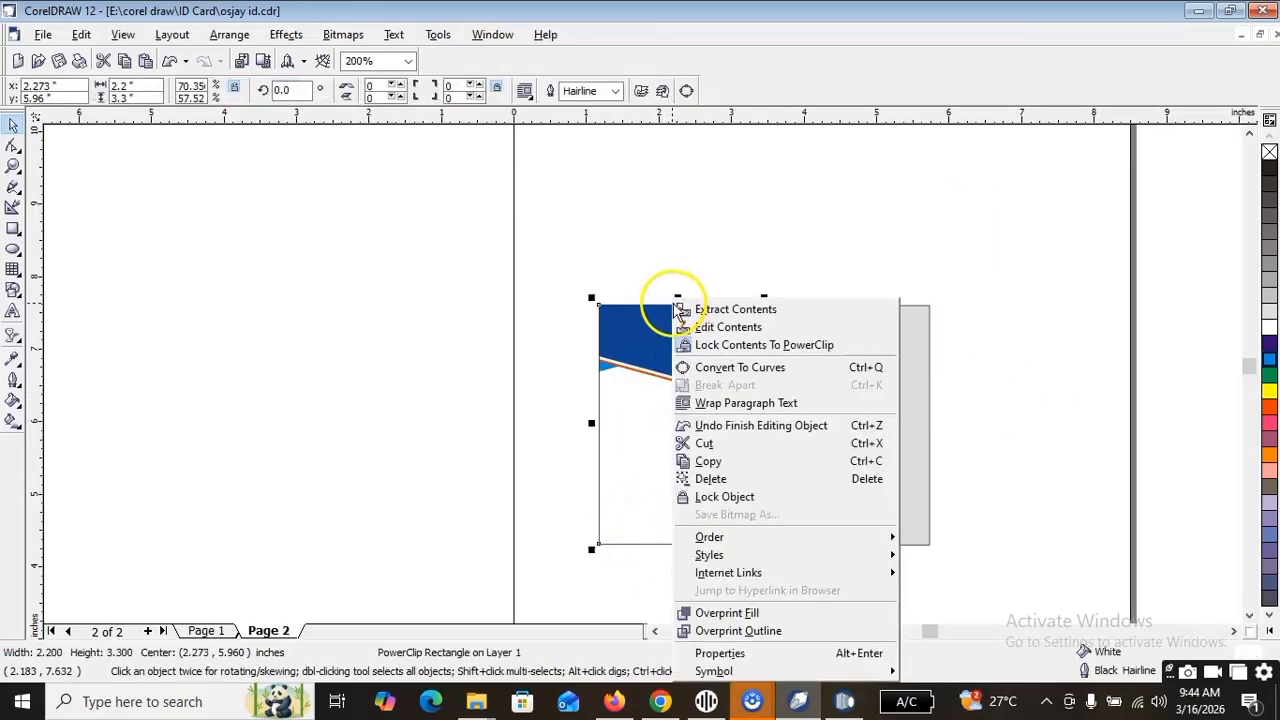
pyautogui.click(757, 328)
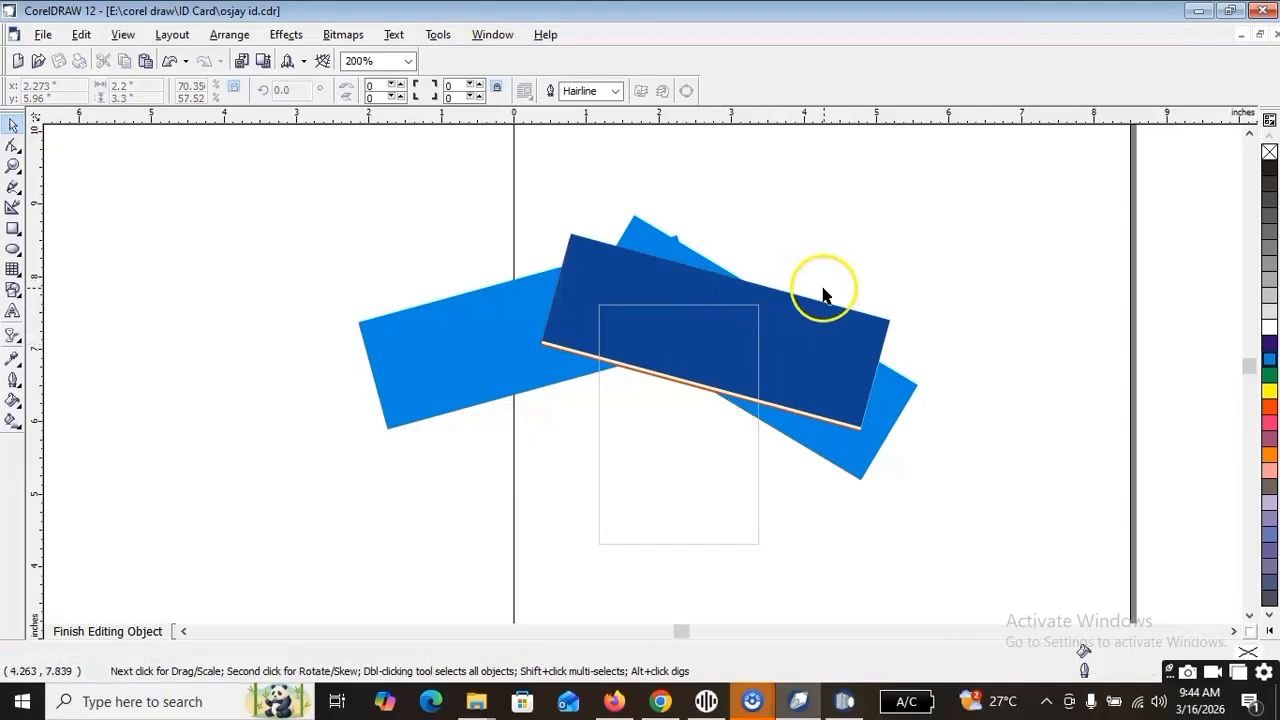
pyautogui.click(838, 372)
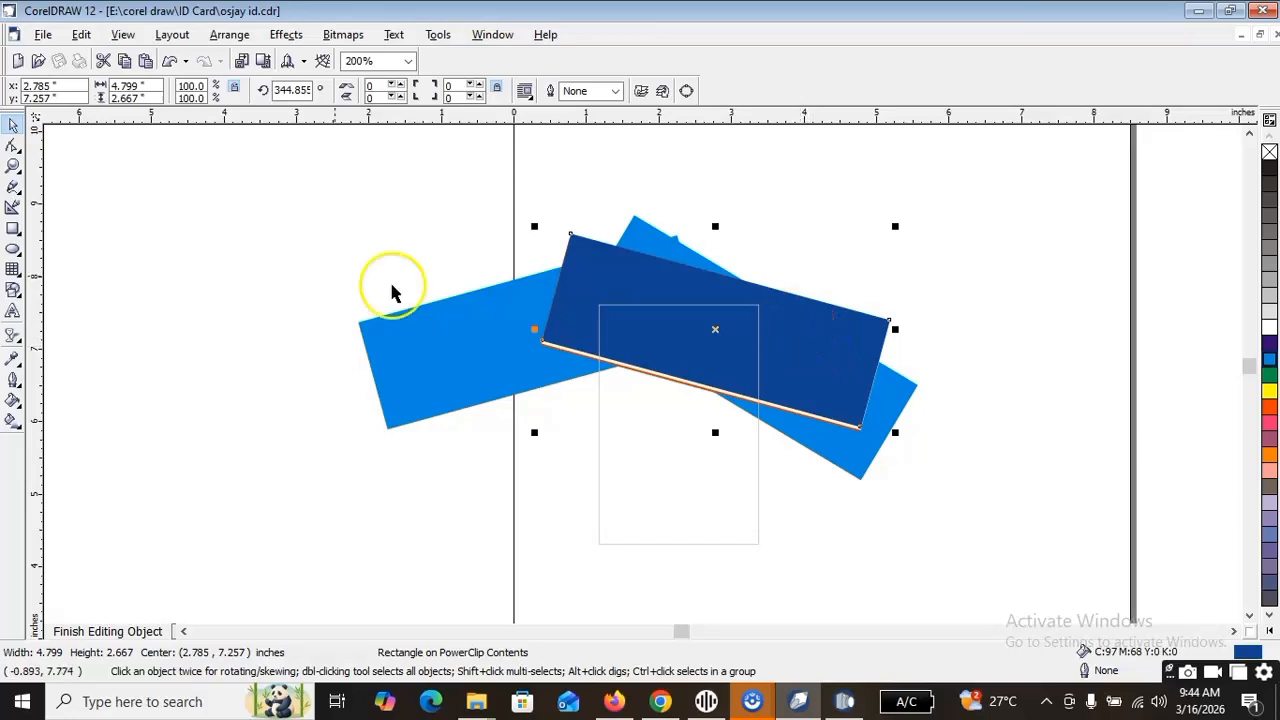
pyautogui.click(13, 229)
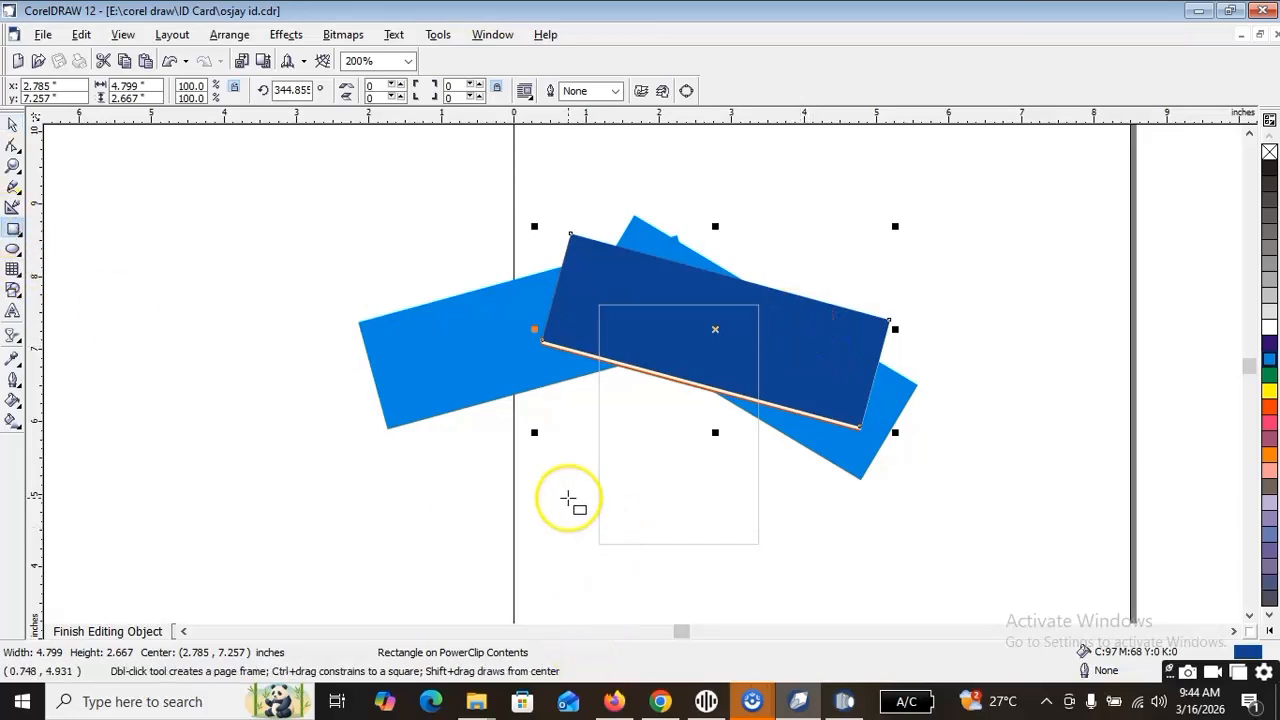
pyautogui.moveTo(586, 516); pyautogui.dragTo(800, 565)
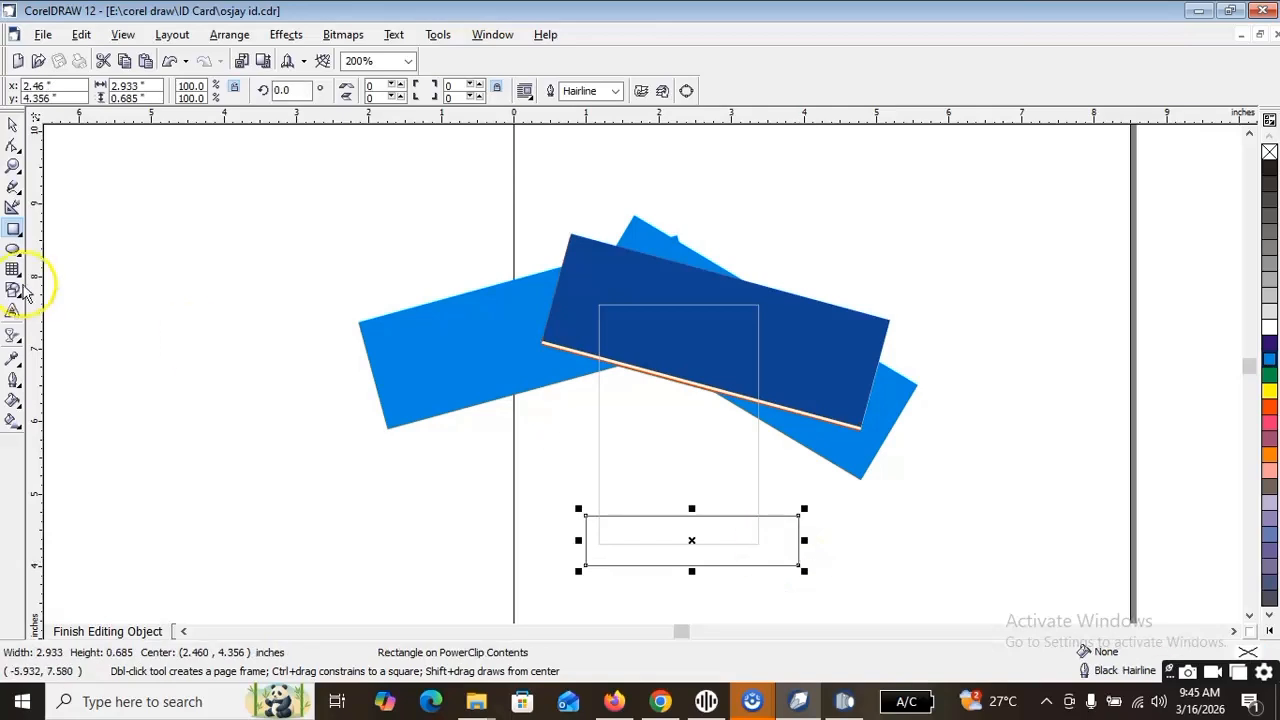
pyautogui.click(13, 125)
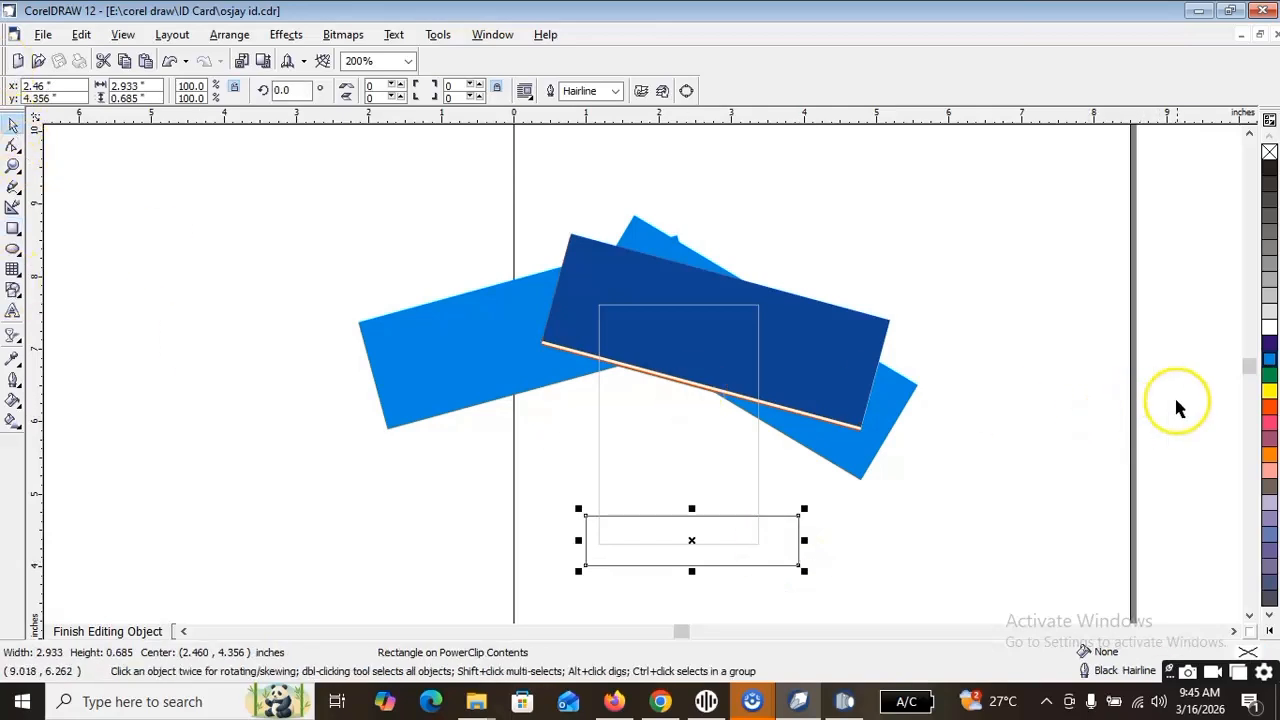
pyautogui.moveTo(1270, 362); pyautogui.dragTo(1188, 443)
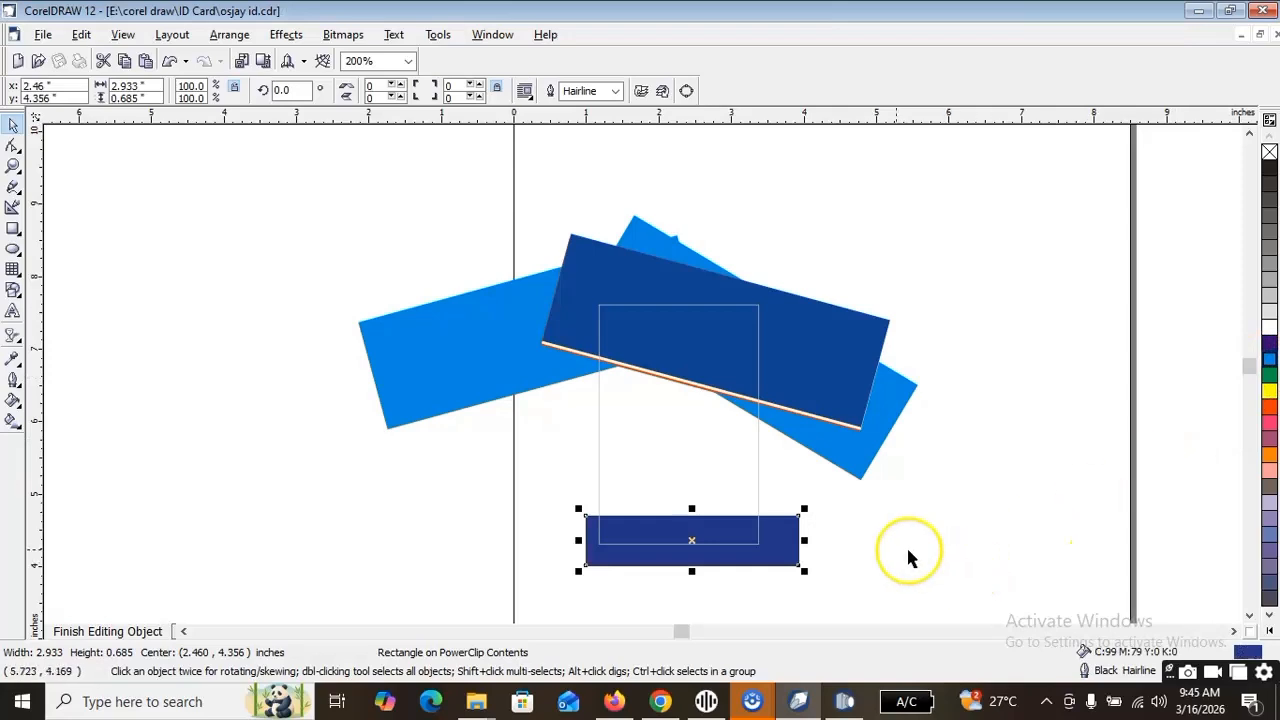
# Remove the footer band's outline, try a red outline, and shift the band slightly down
pyautogui.scroll(2, 731, 570)
pyautogui.scroll(1, 835, 536)
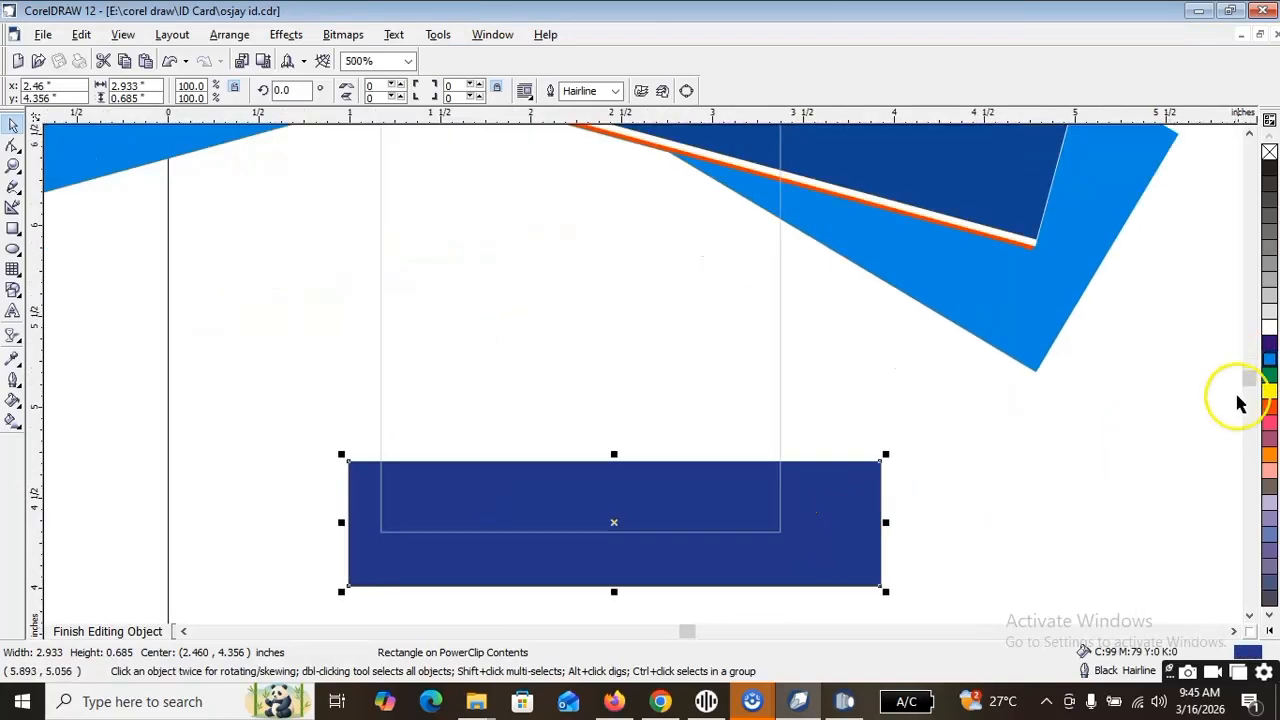
pyautogui.rightClick(1269, 151)
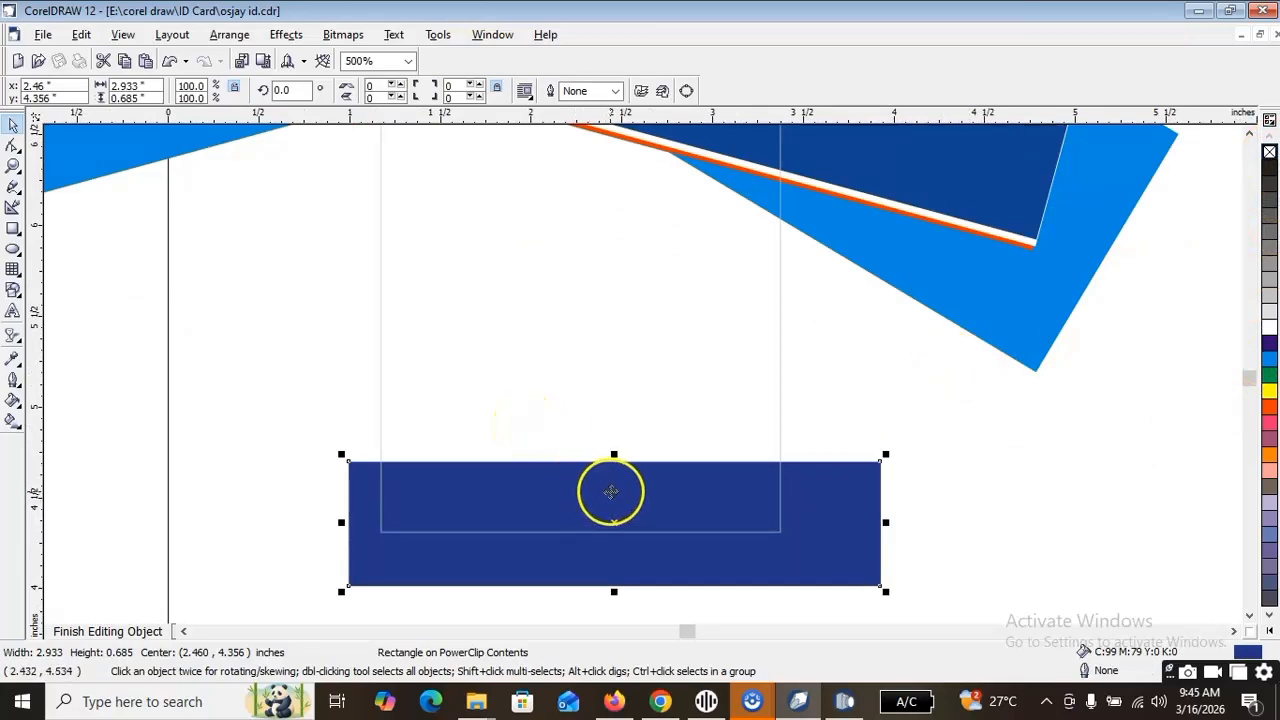
pyautogui.moveTo(610, 492); pyautogui.dragTo(610, 499)
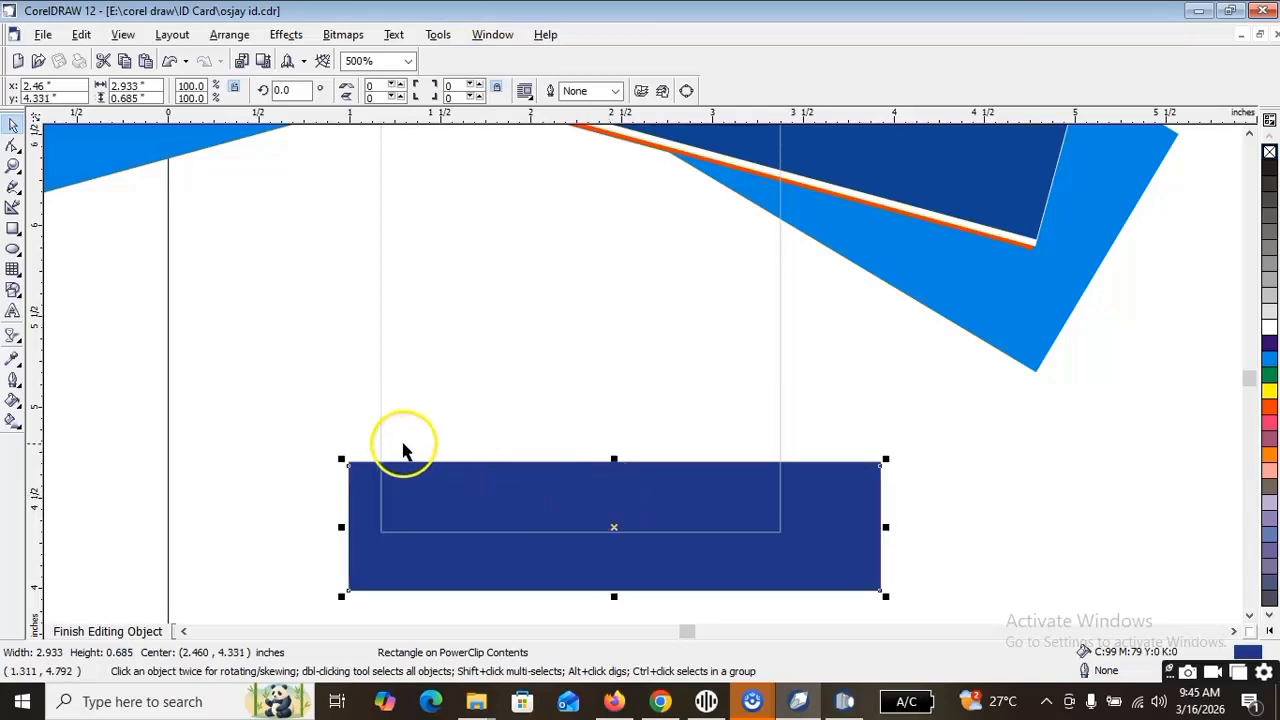
pyautogui.click(378, 450)
pyautogui.click(364, 467)
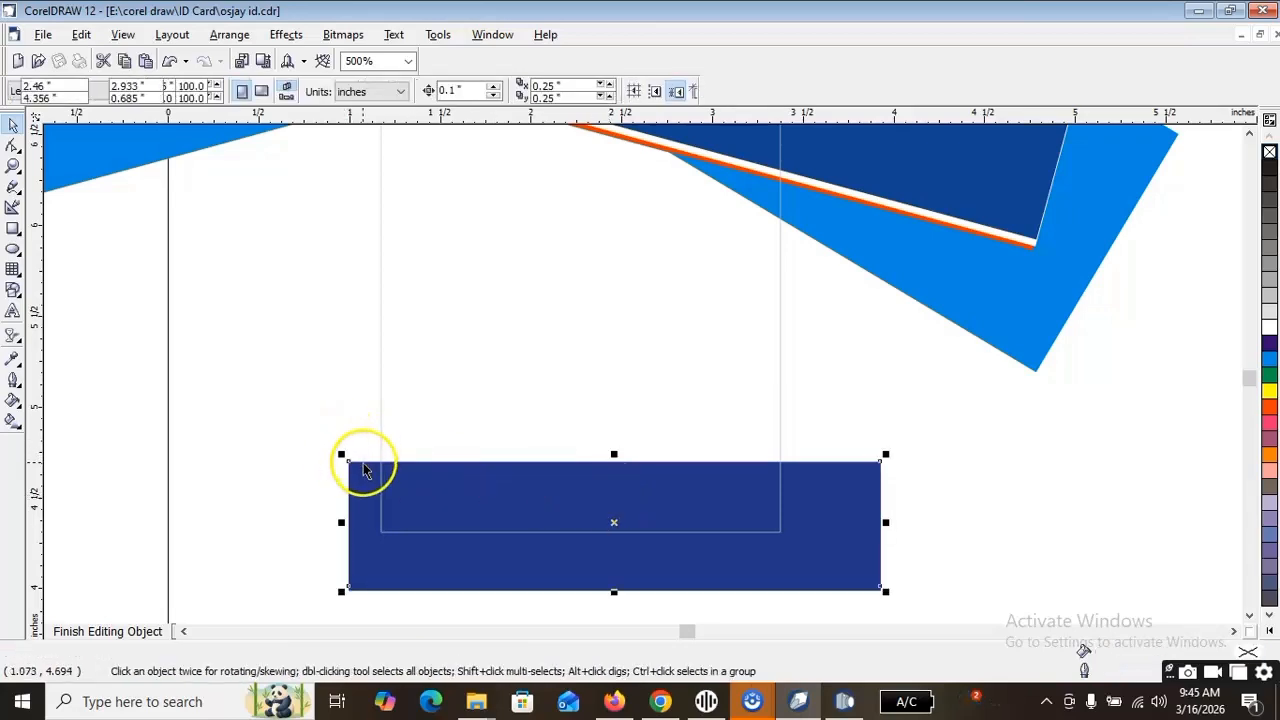
pyautogui.rightClick(1268, 408)
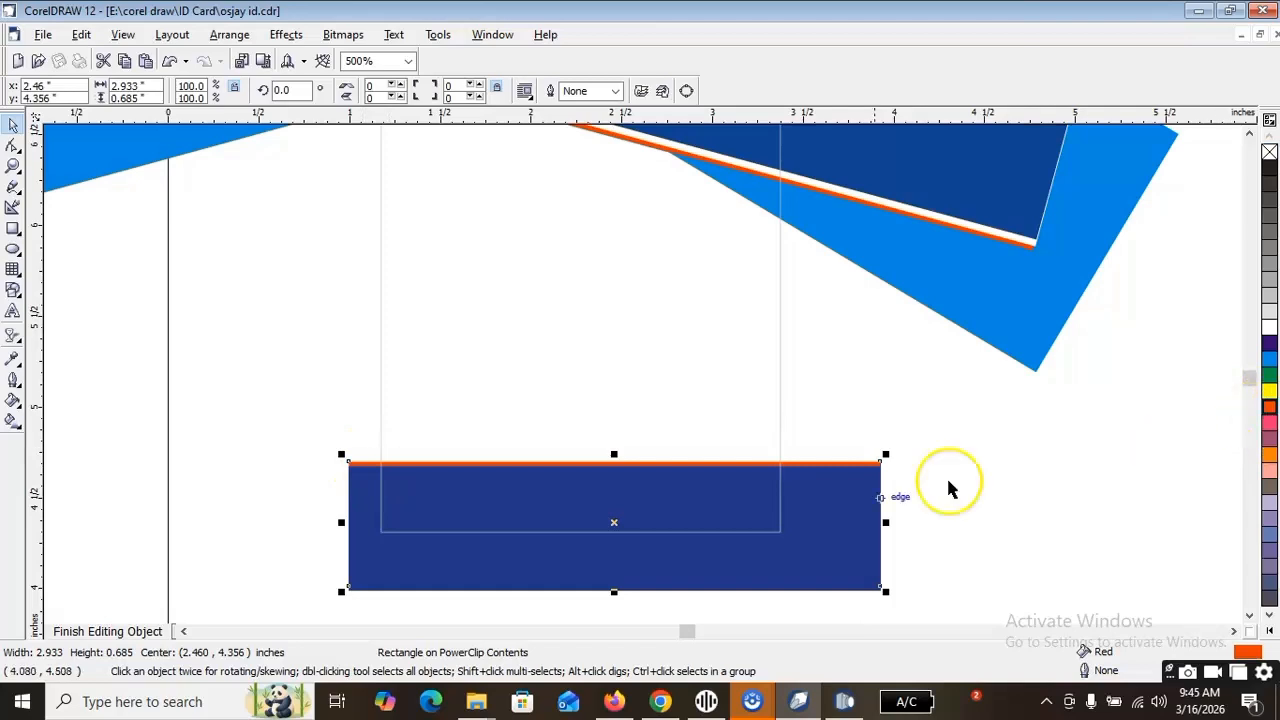
pyautogui.moveTo(671, 483); pyautogui.dragTo(666, 489)
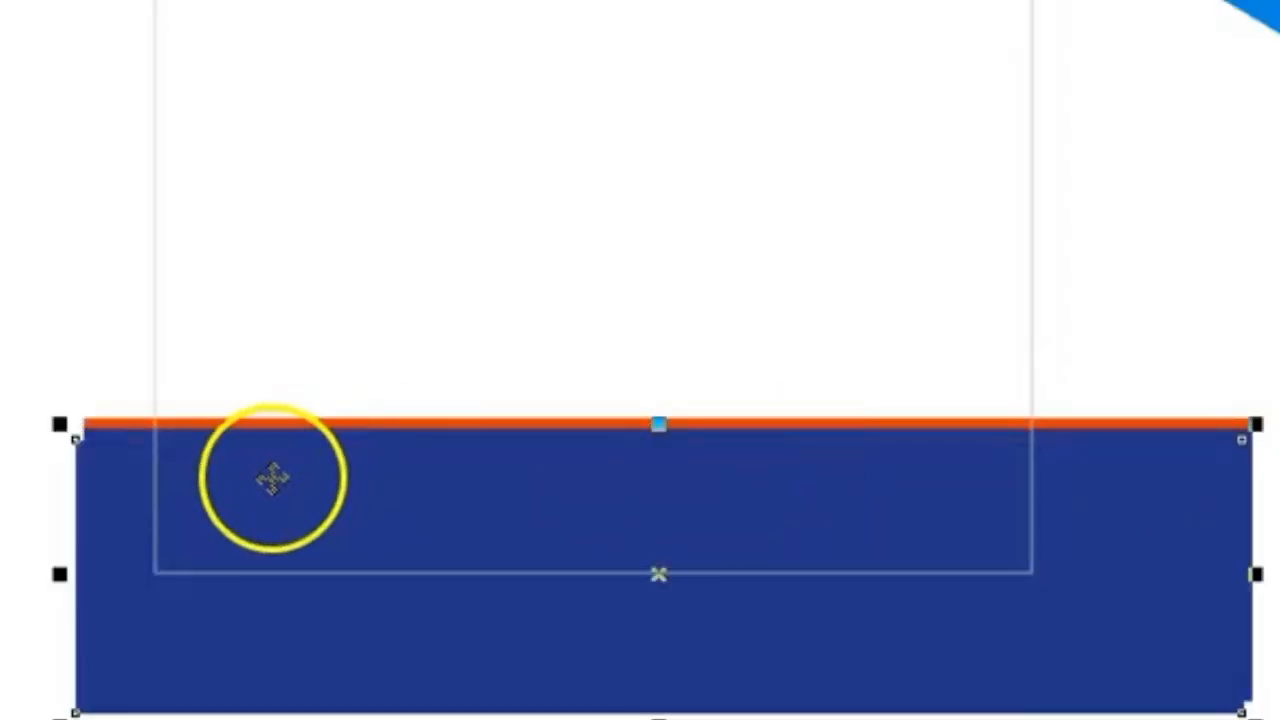
# Recolour the footer band dark blue and check the result
pyautogui.click(134, 443)
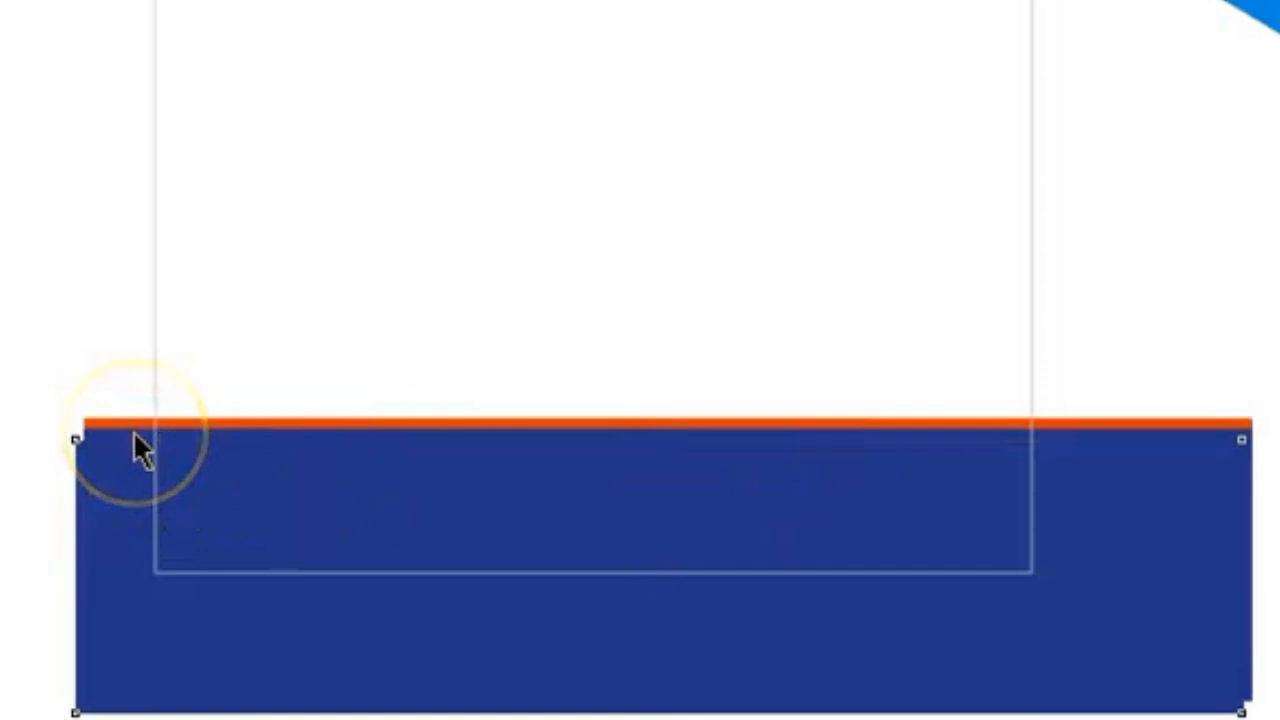
pyautogui.click(95, 376)
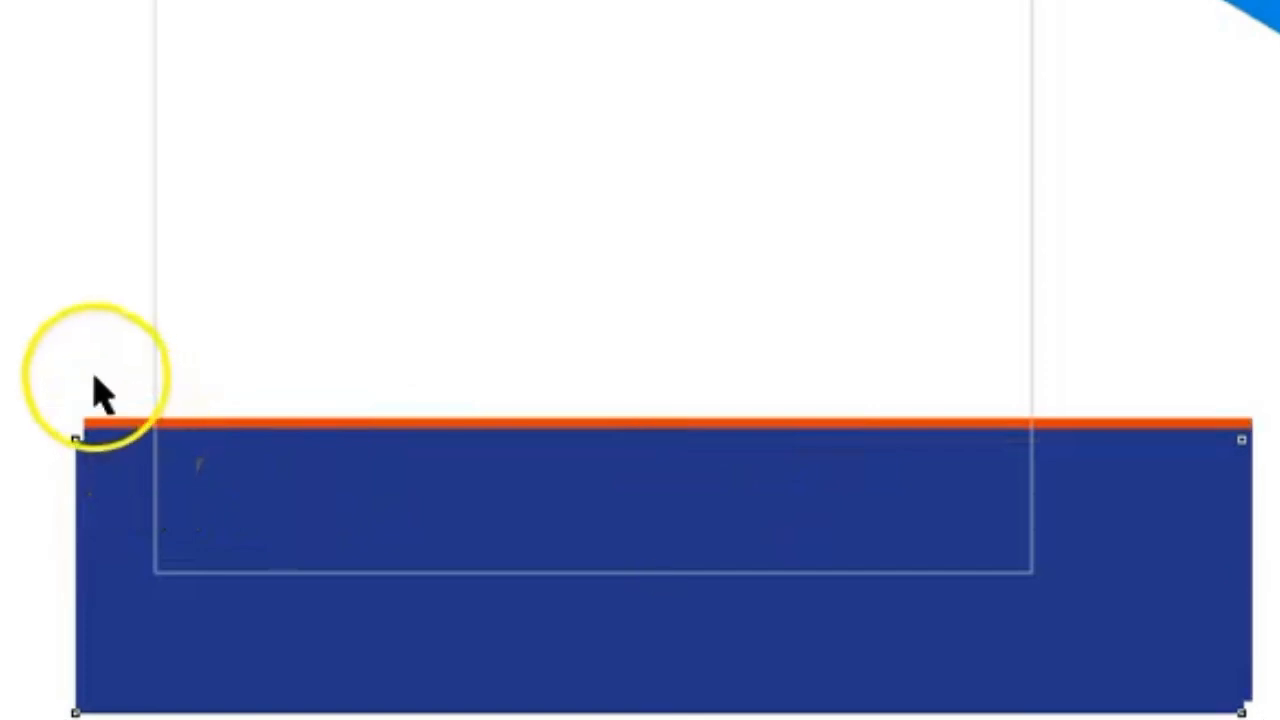
pyautogui.click(118, 440)
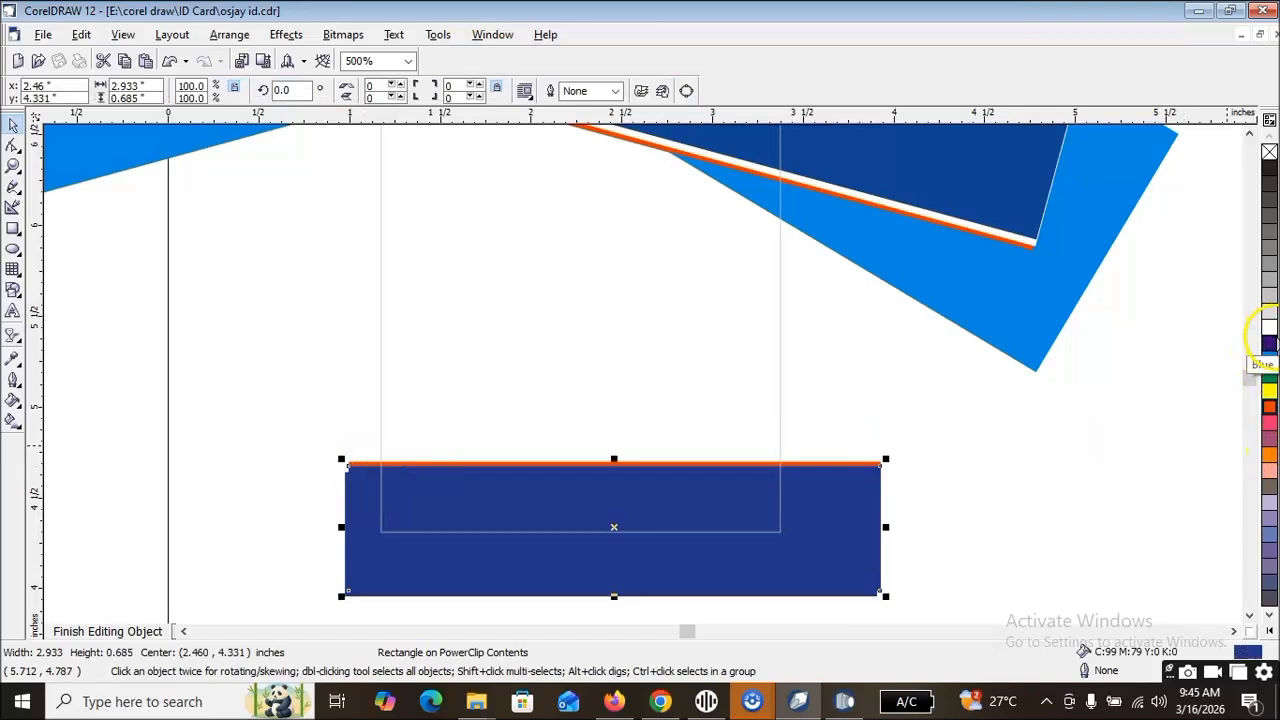
pyautogui.click(1268, 336)
pyautogui.click(1156, 428)
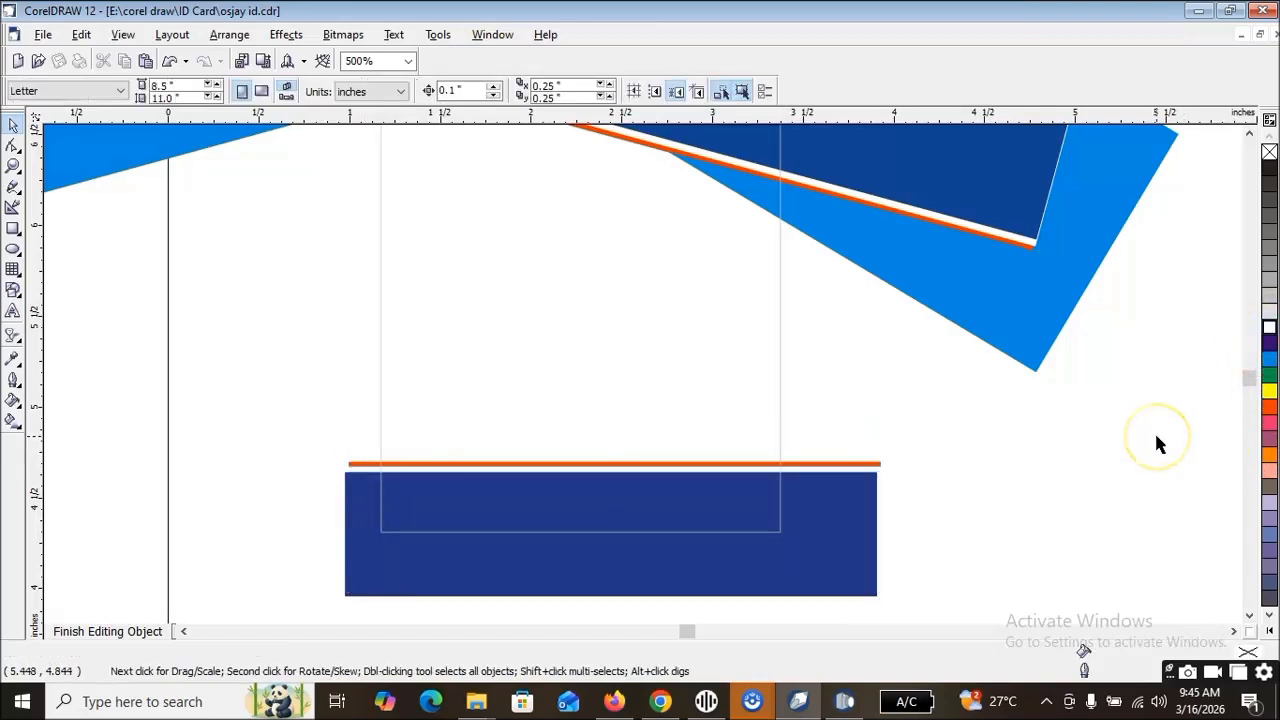
# Nudge the orange stripe and footer band down together with the arrow key
pyautogui.moveTo(333, 483); pyautogui.dragTo(946, 543)
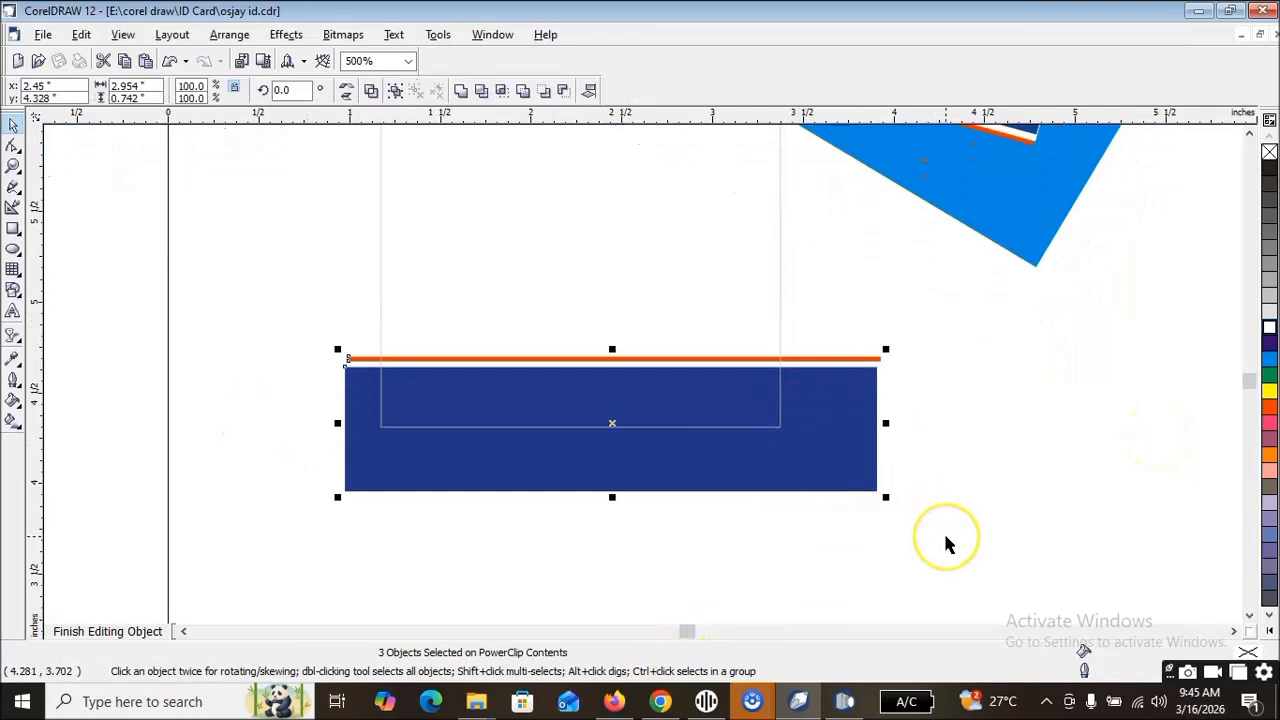
pyautogui.press('Down')
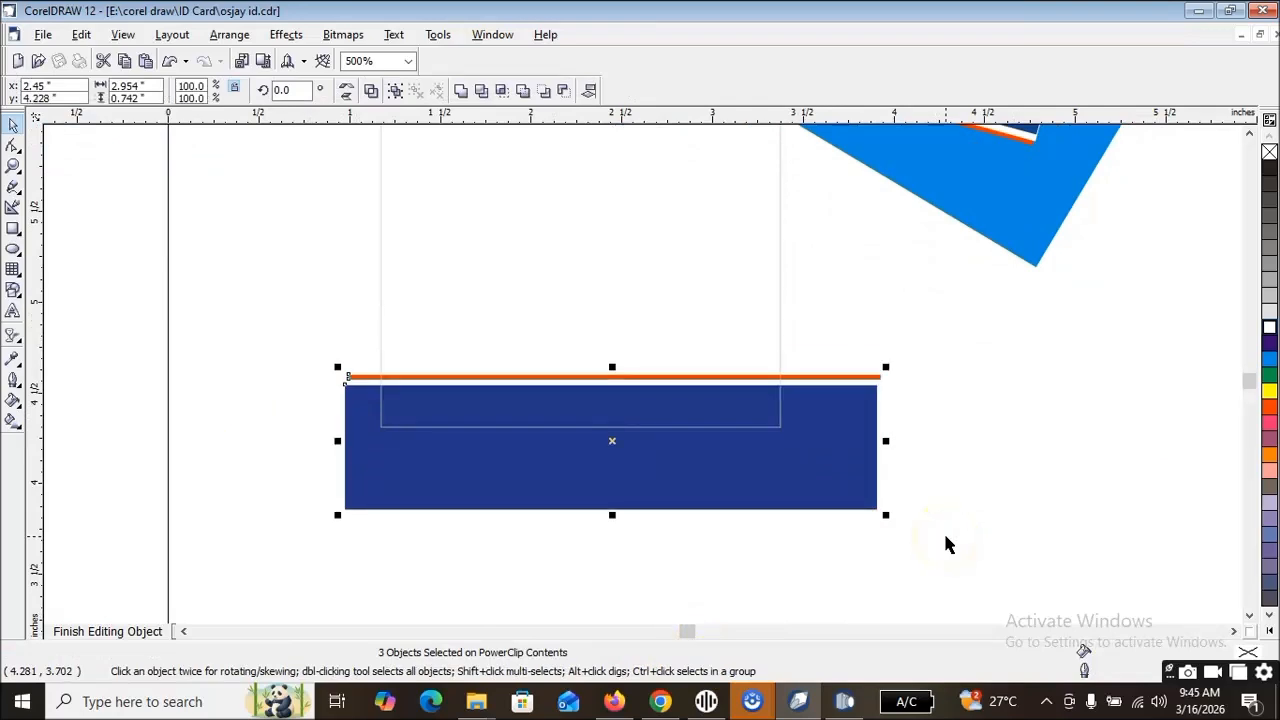
pyautogui.click(309, 323)
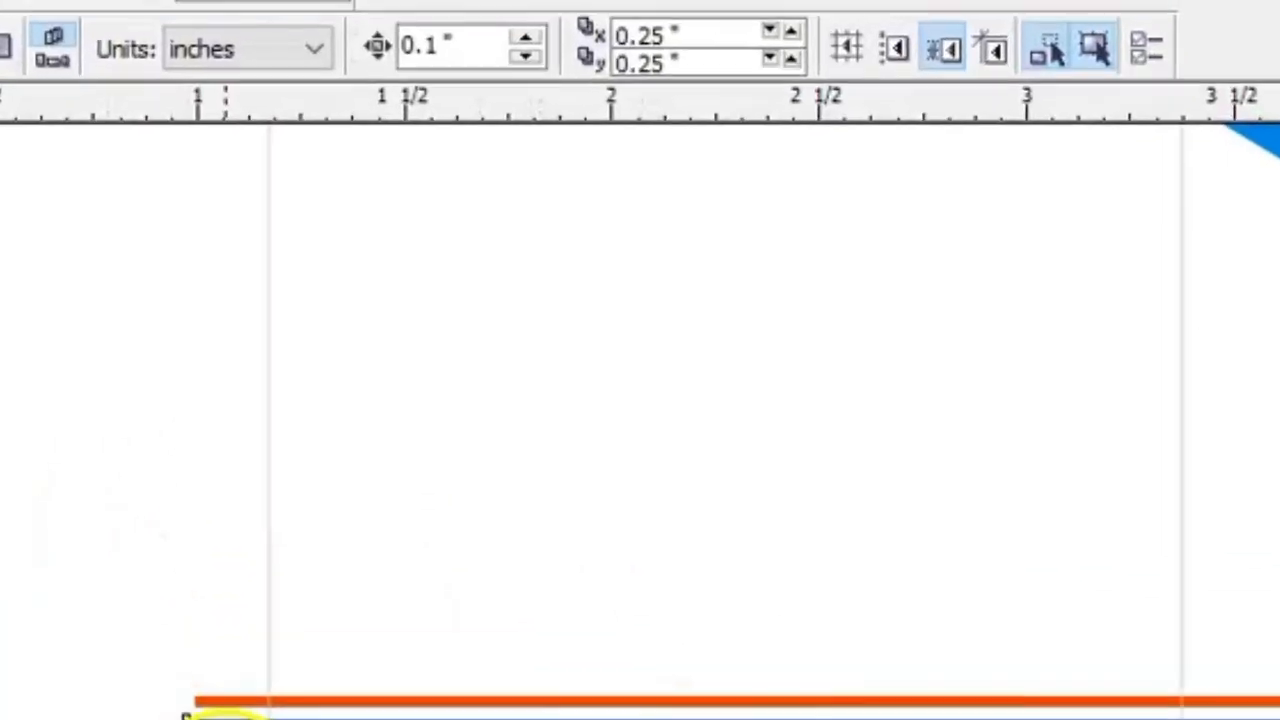
# Finish editing the PowerClip contents and zoom to all objects to view the whole card
pyautogui.rightClick(185, 712)
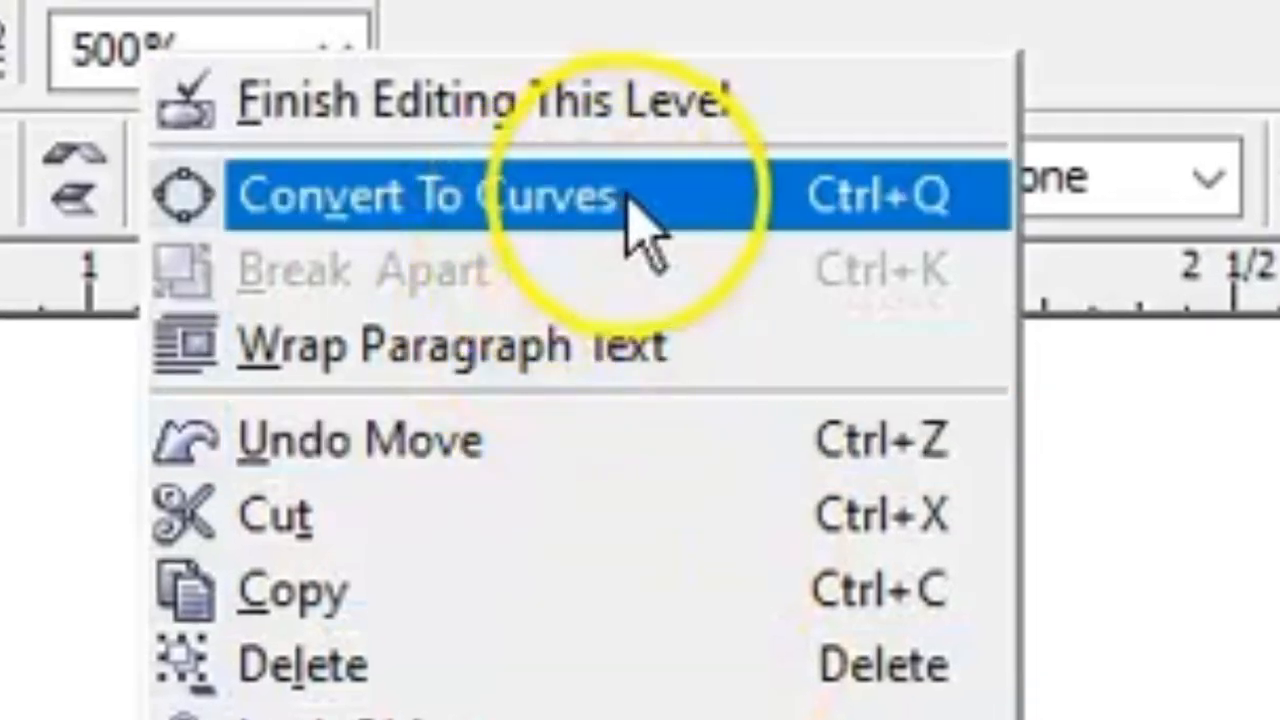
pyautogui.click(672, 128)
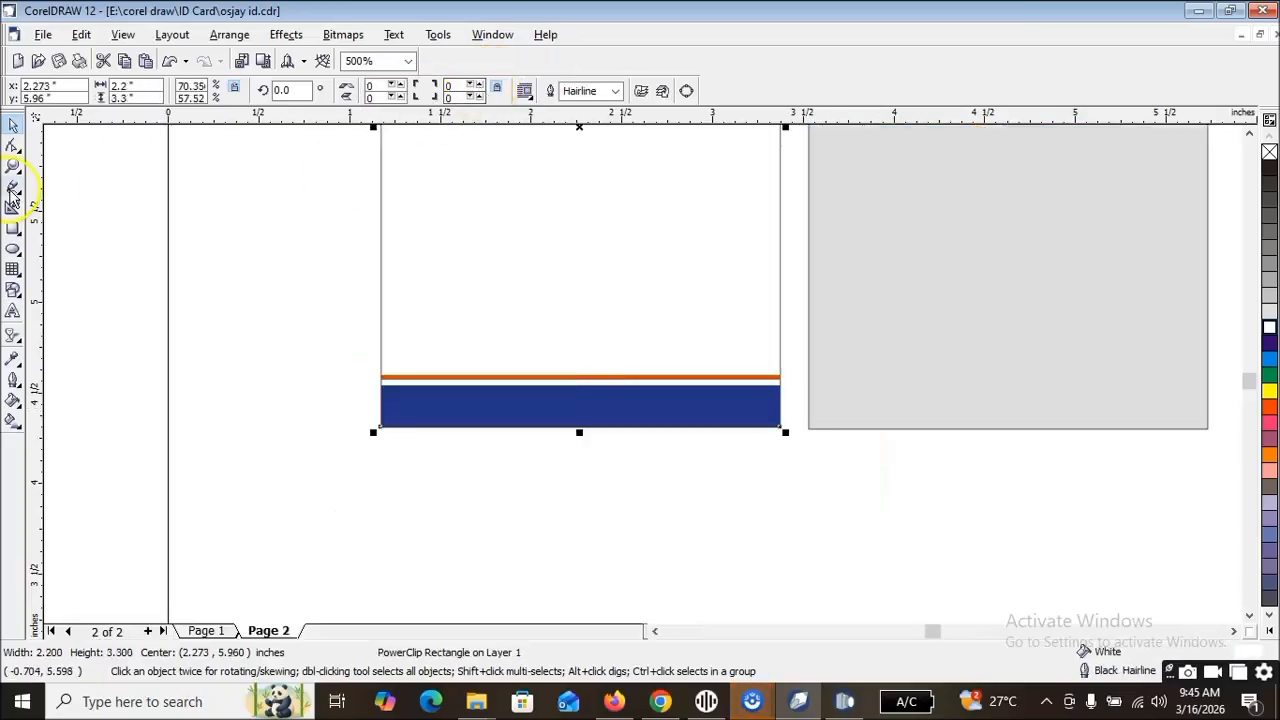
pyautogui.click(14, 167)
pyautogui.click(167, 90)
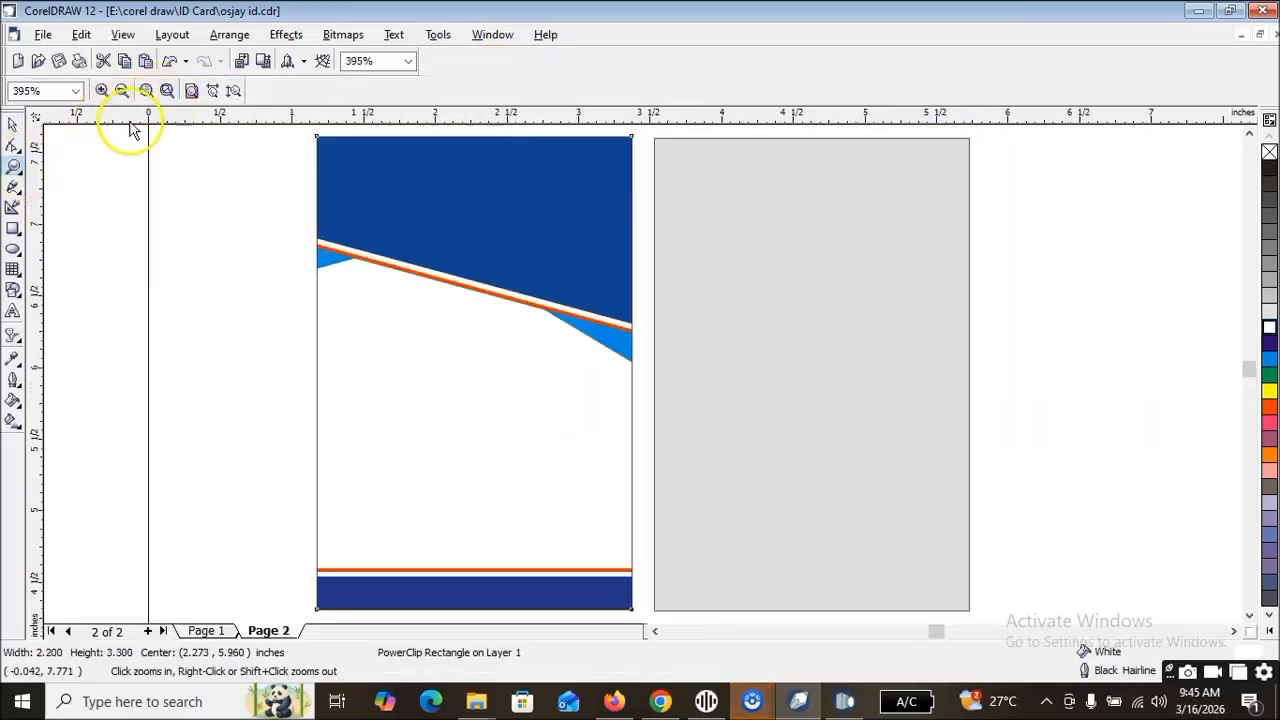
pyautogui.click(20, 125)
pyautogui.click(180, 240)
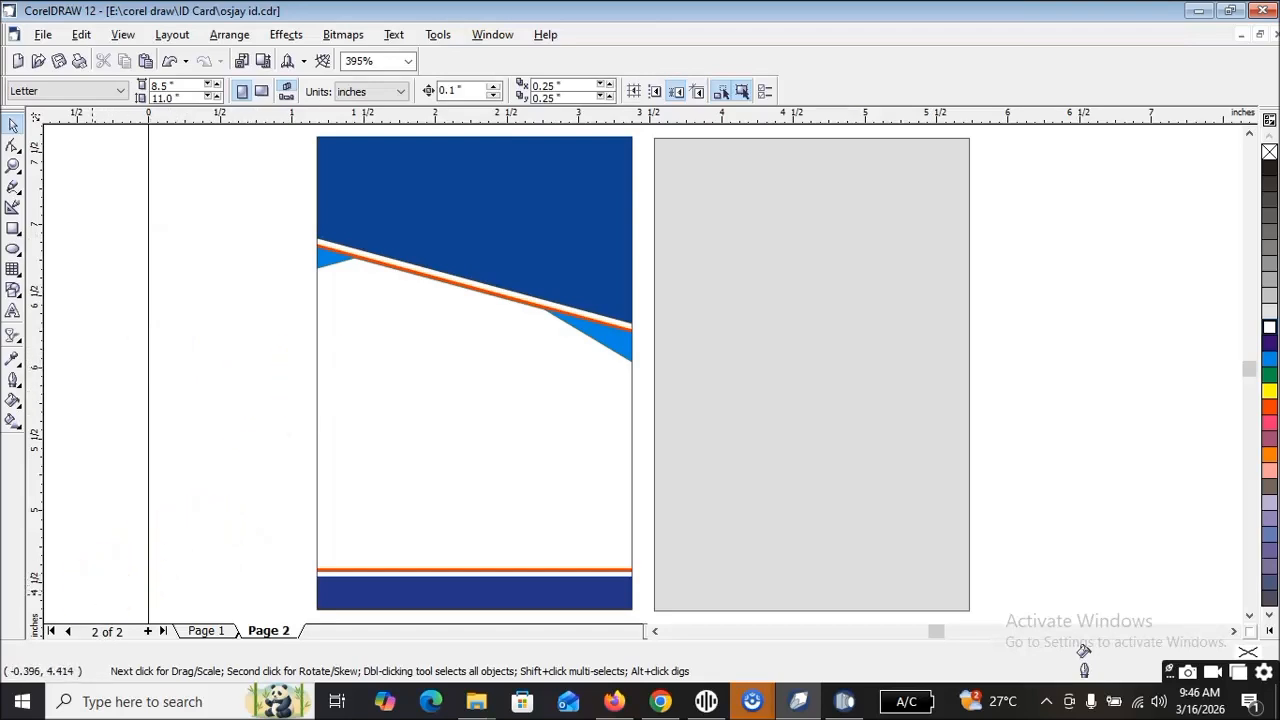
# Zoom into the header and move the logo group to the card's top-left corner
pyautogui.click(127, 379)
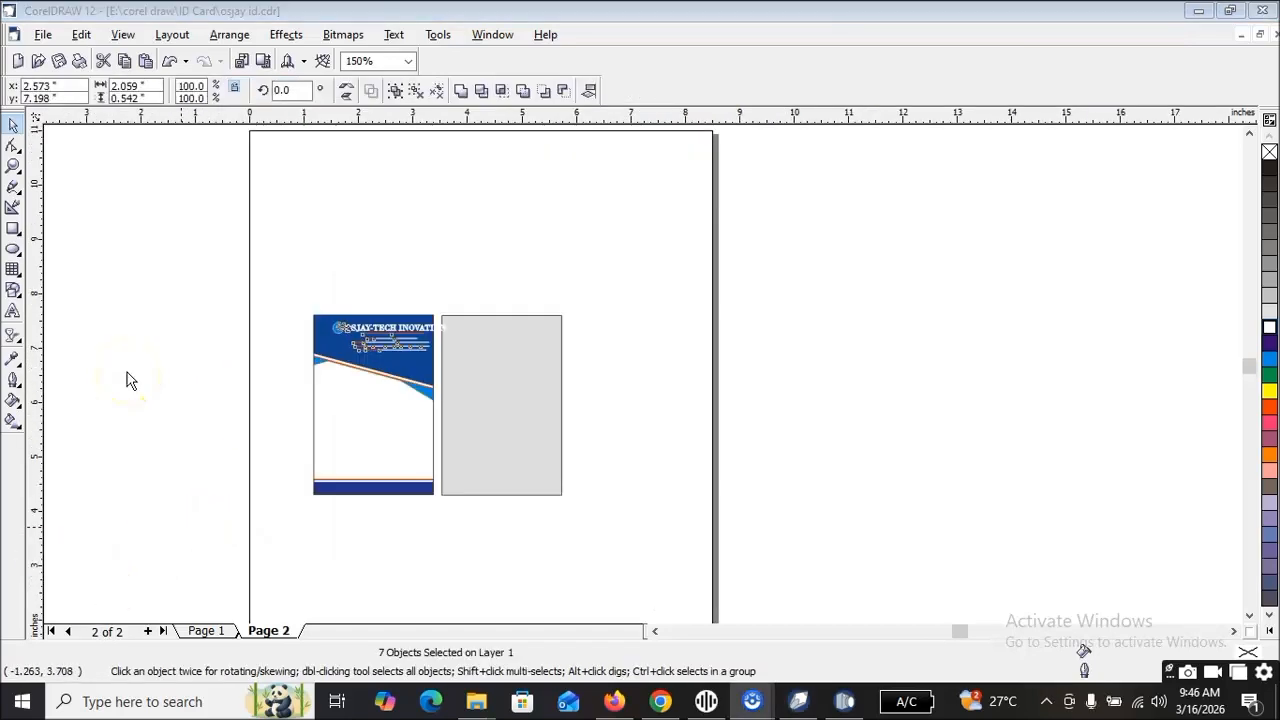
pyautogui.click(14, 166)
pyautogui.moveTo(294, 267); pyautogui.dragTo(500, 410)
pyautogui.click(12, 124)
pyautogui.click(337, 327)
pyautogui.click(445, 338)
pyautogui.moveTo(448, 338); pyautogui.dragTo(402, 330)
# Move the 'OSJAY TECH INOVATION' title beside the logo and enlarge it across the header
pyautogui.click(560, 340)
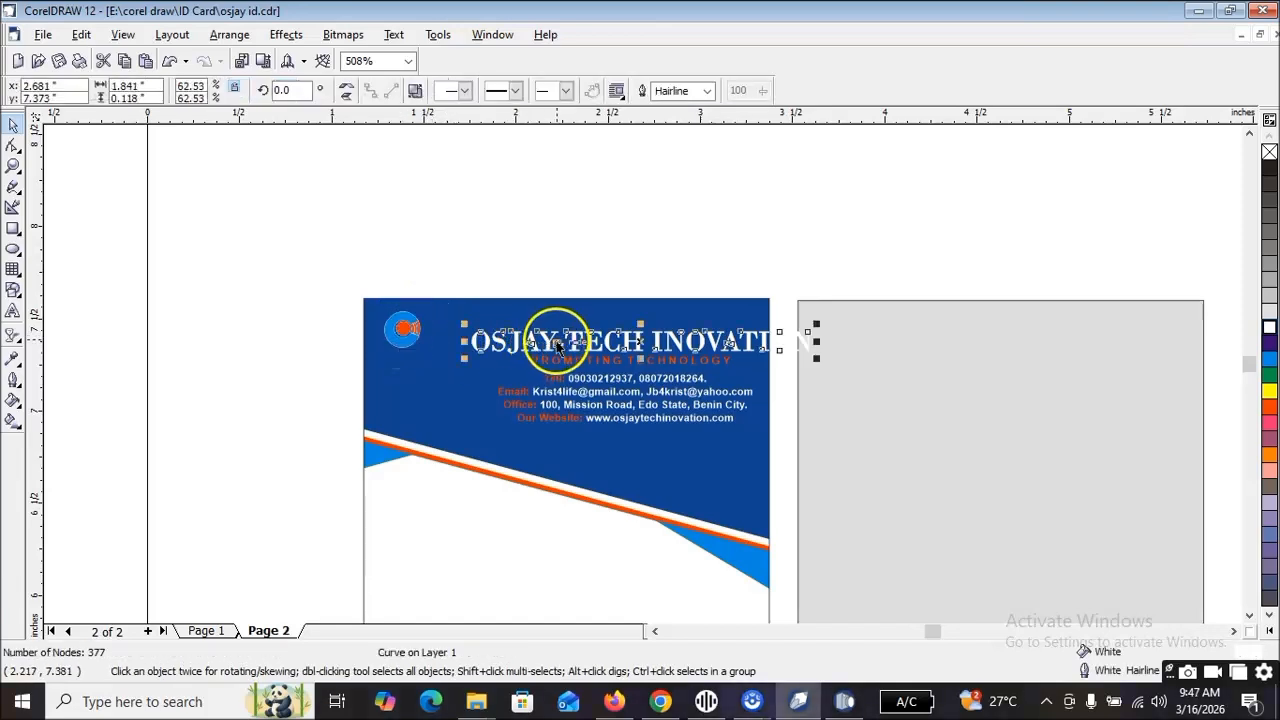
pyautogui.moveTo(591, 329); pyautogui.dragTo(549, 319)
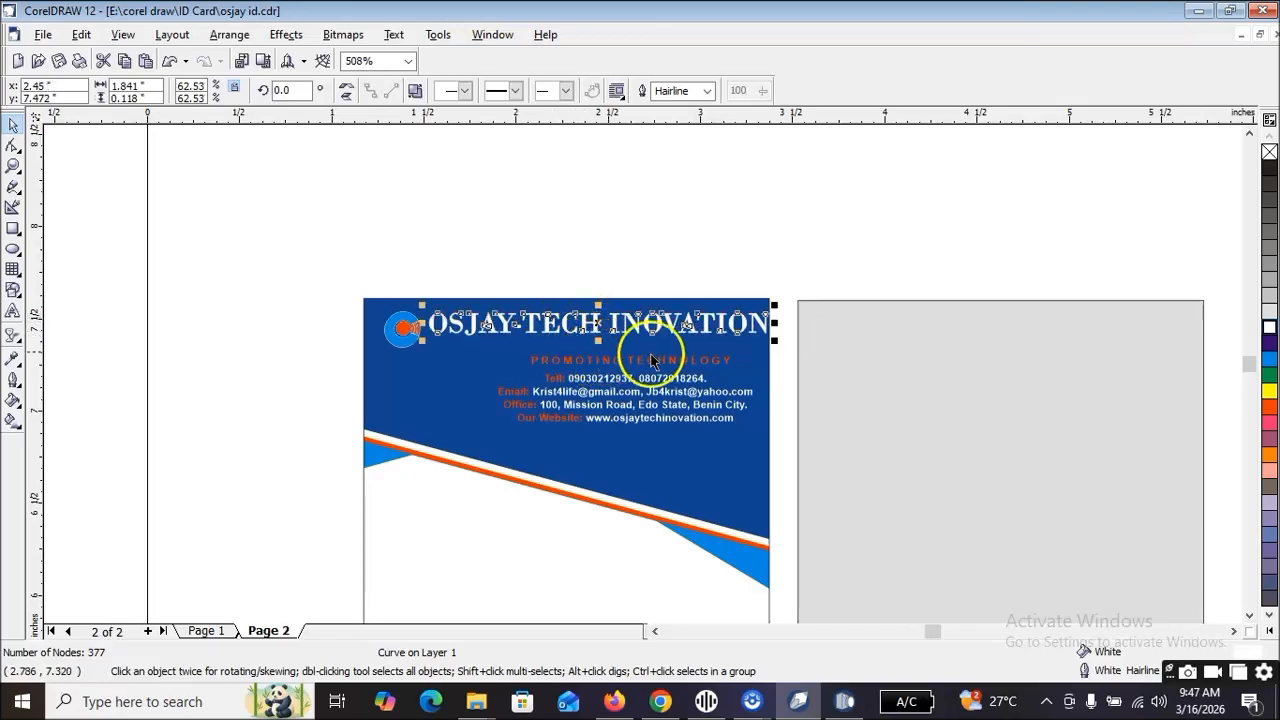
pyautogui.moveTo(775, 305)
pyautogui.mouseDown()
pyautogui.moveTo(662, 298)
pyautogui.moveTo(665, 320)
pyautogui.moveTo(697, 300)
pyautogui.moveTo(771, 302)
pyautogui.mouseUp()
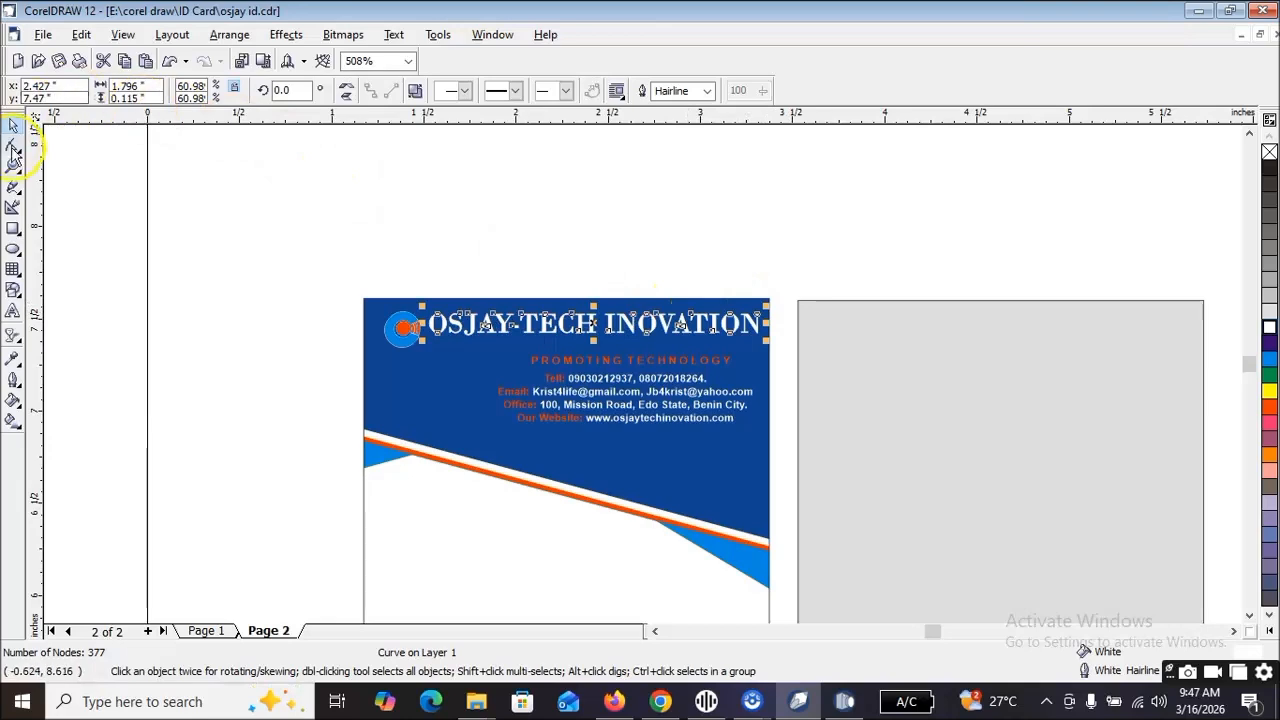
# Zoom in on the header and narrow the company name to fit the card
pyautogui.click(13, 165)
pyautogui.moveTo(318, 281); pyautogui.dragTo(806, 461)
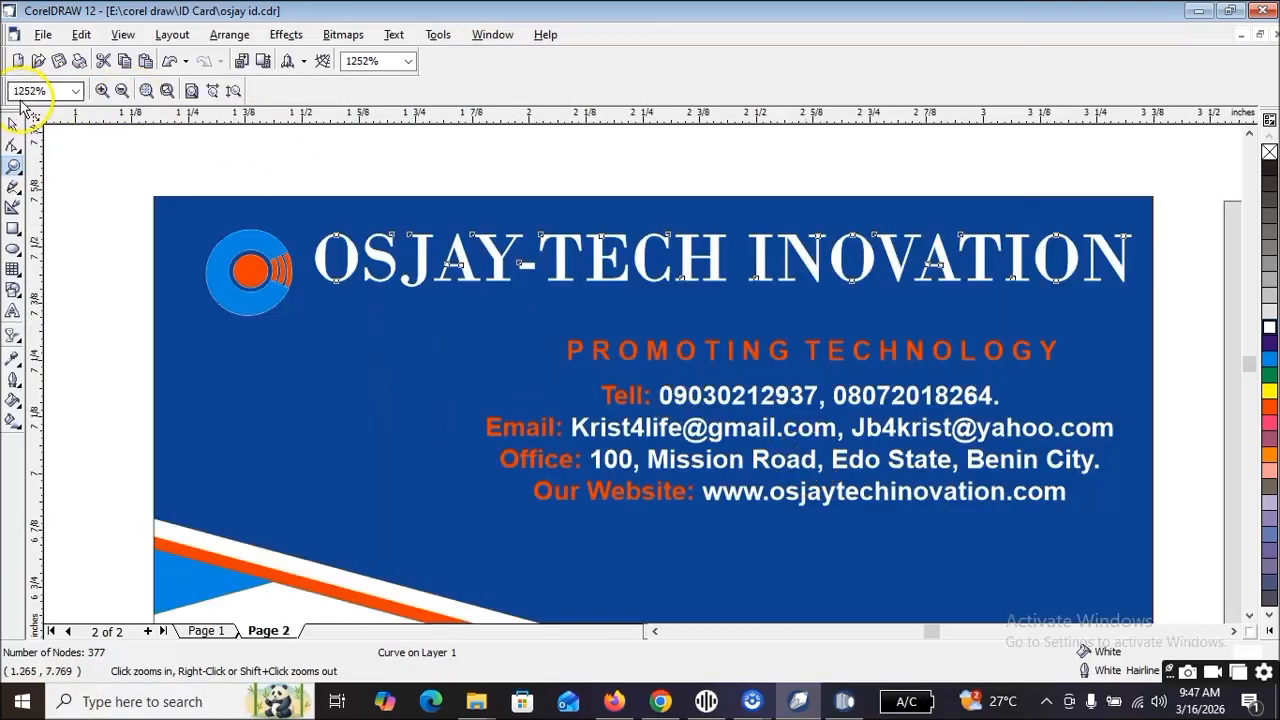
pyautogui.click(14, 123)
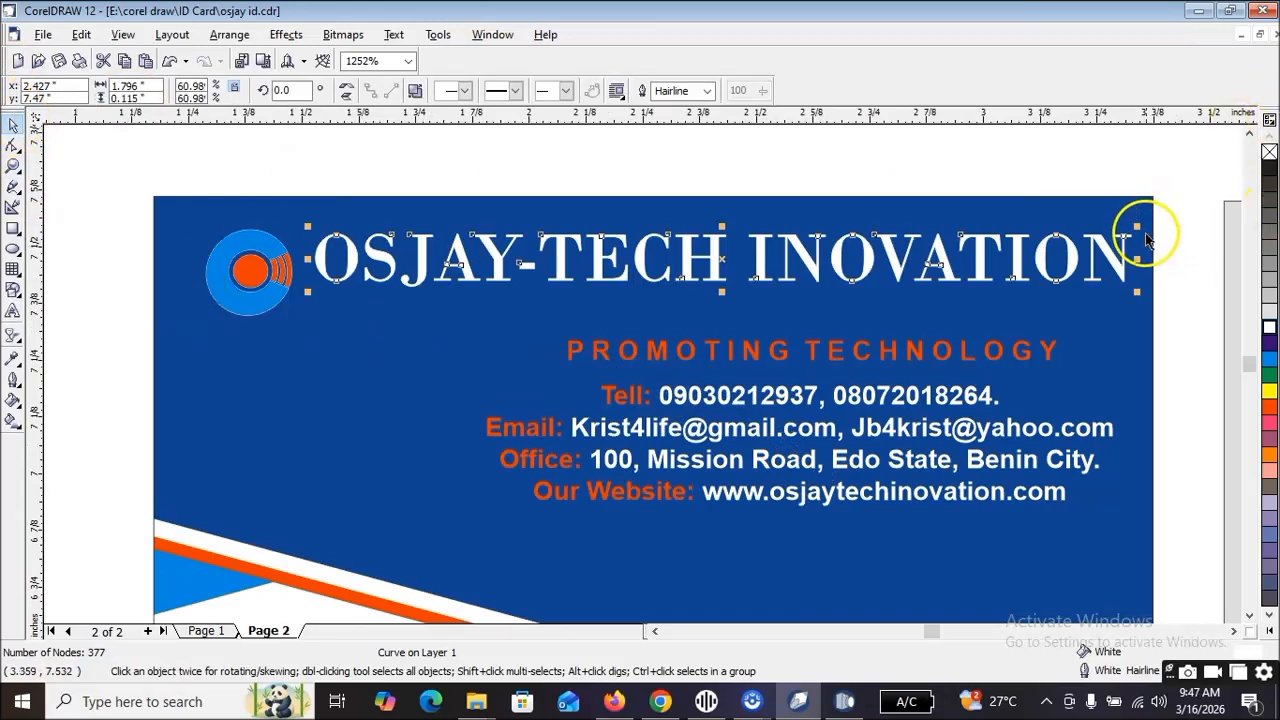
pyautogui.moveTo(1137, 228); pyautogui.dragTo(1137, 229)
pyautogui.moveTo(1114, 230); pyautogui.dragTo(1094, 234)
# Move the 'PROMOTING TECHNOLOGY' tagline and the Tell line up beneath the title
pyautogui.click(908, 362)
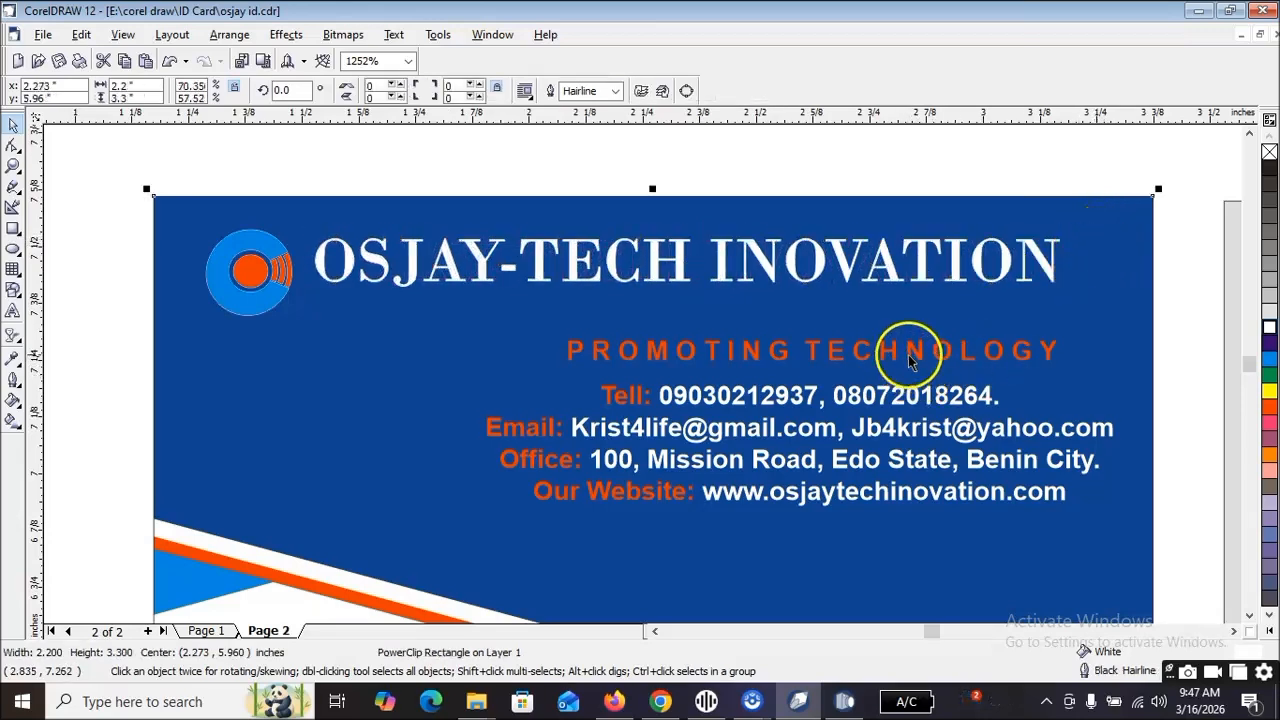
pyautogui.click(920, 357)
pyautogui.moveTo(913, 350); pyautogui.dragTo(796, 302)
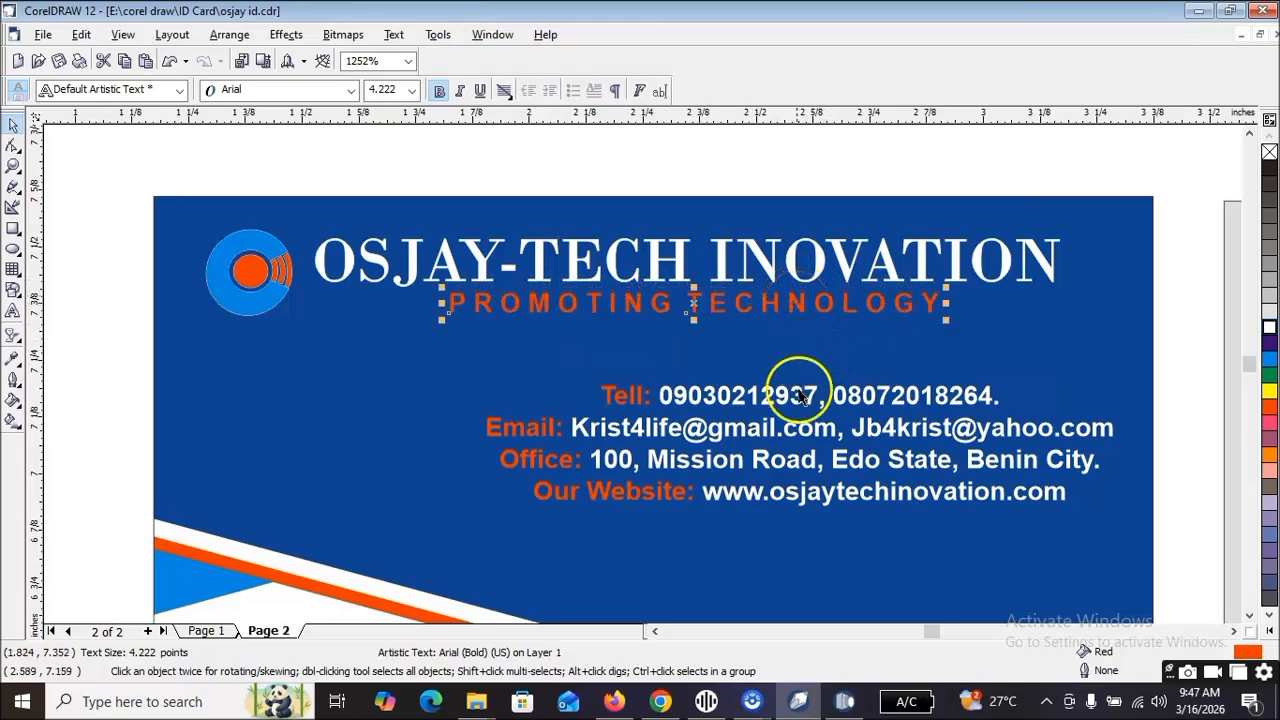
pyautogui.moveTo(772, 402)
pyautogui.mouseDown()
pyautogui.moveTo(808, 371)
pyautogui.moveTo(669, 338)
pyautogui.mouseUp()
pyautogui.click(760, 445)
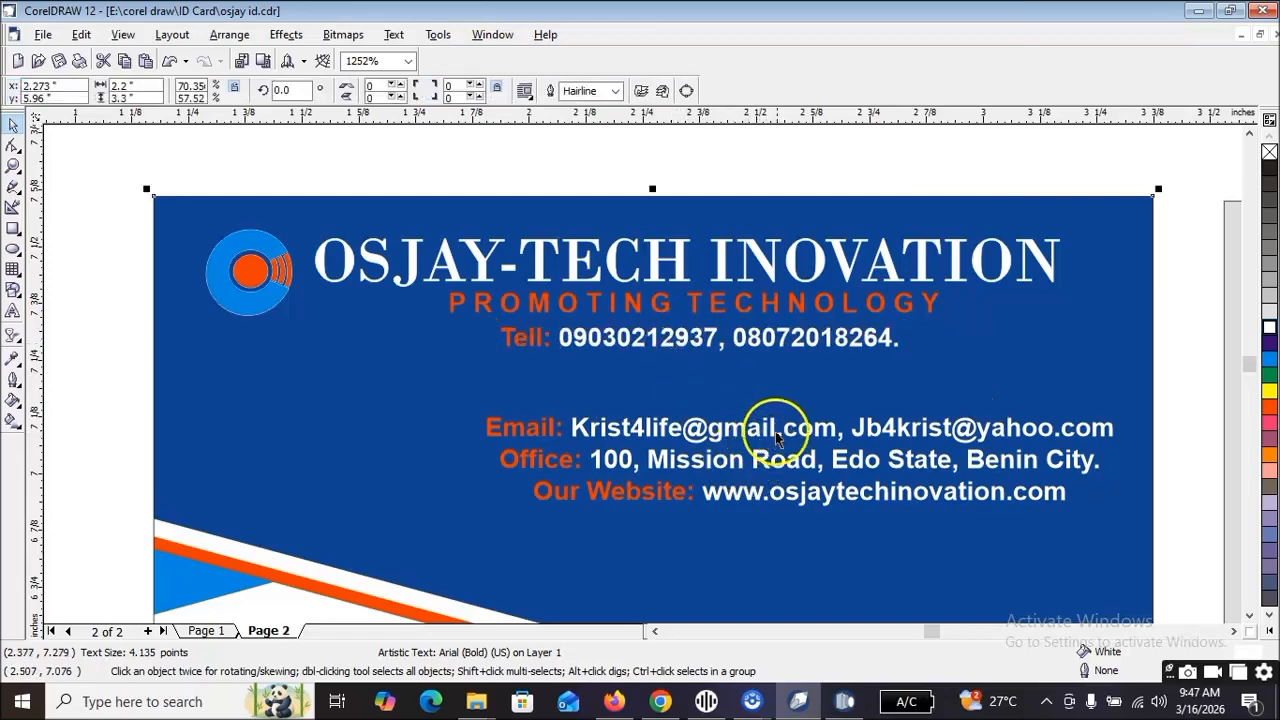
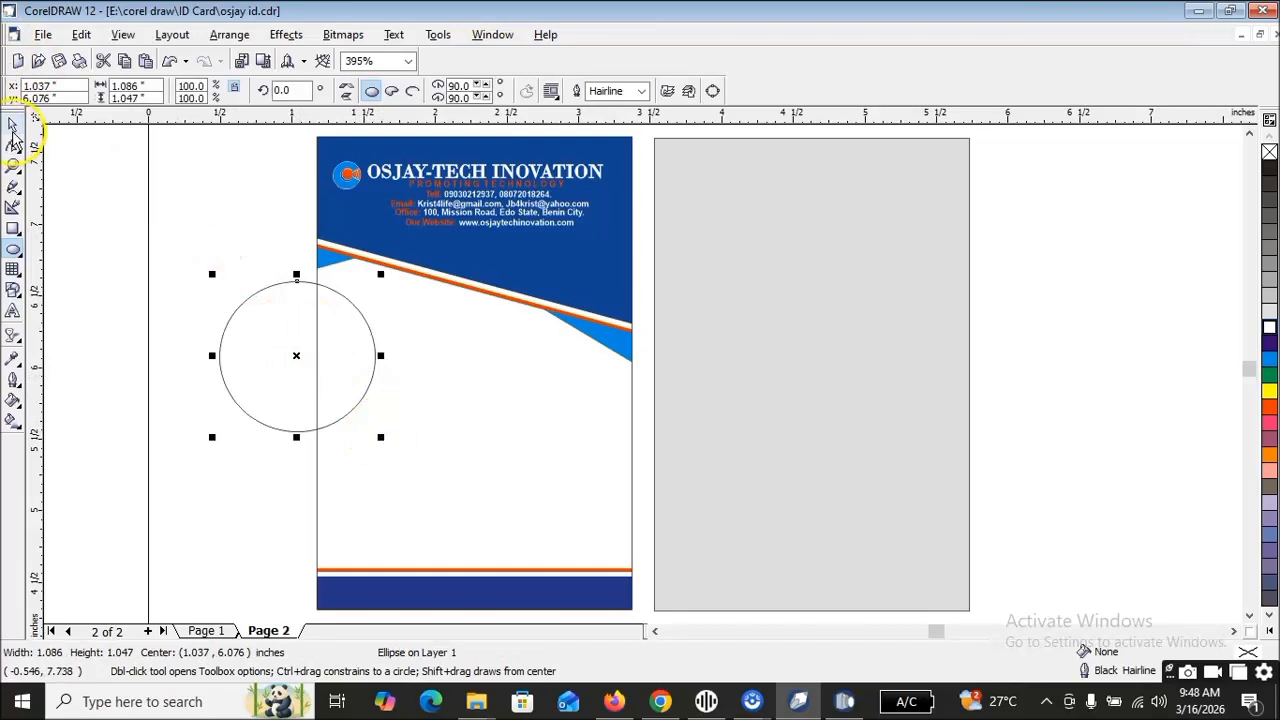
# Delete the stray circle left of the card
pyautogui.click(150, 394)
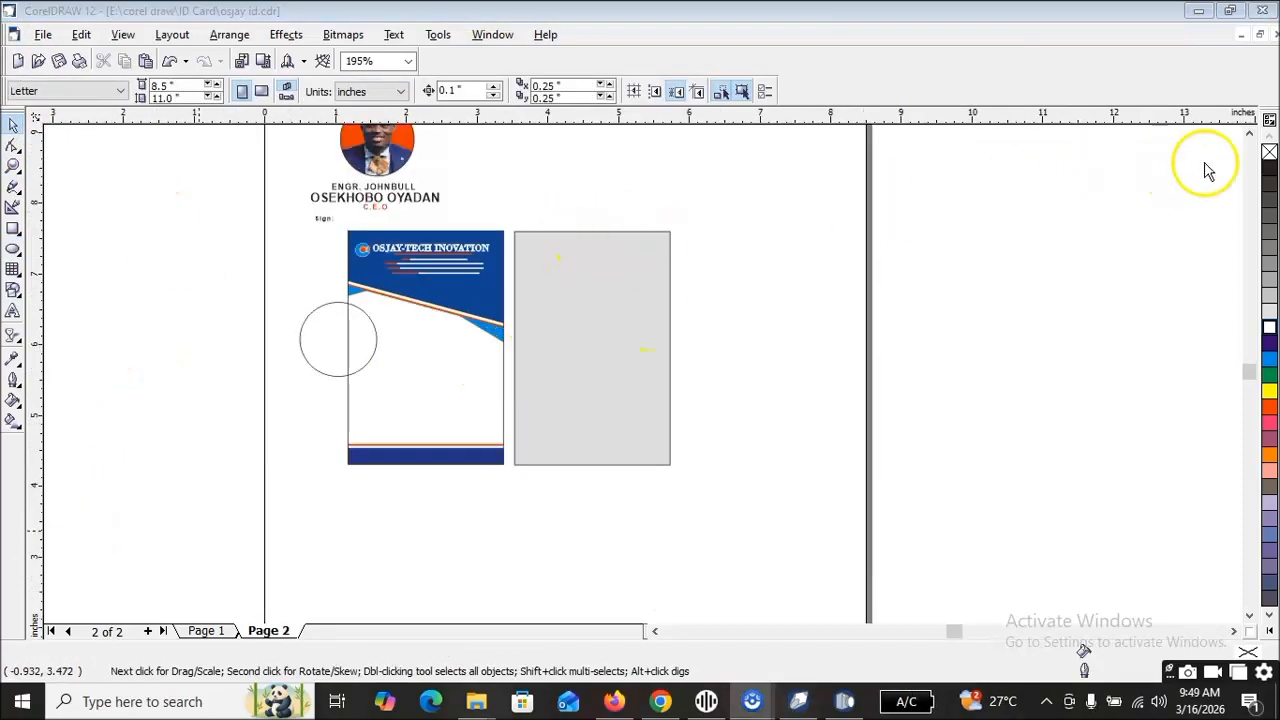
pyautogui.click(1249, 135)
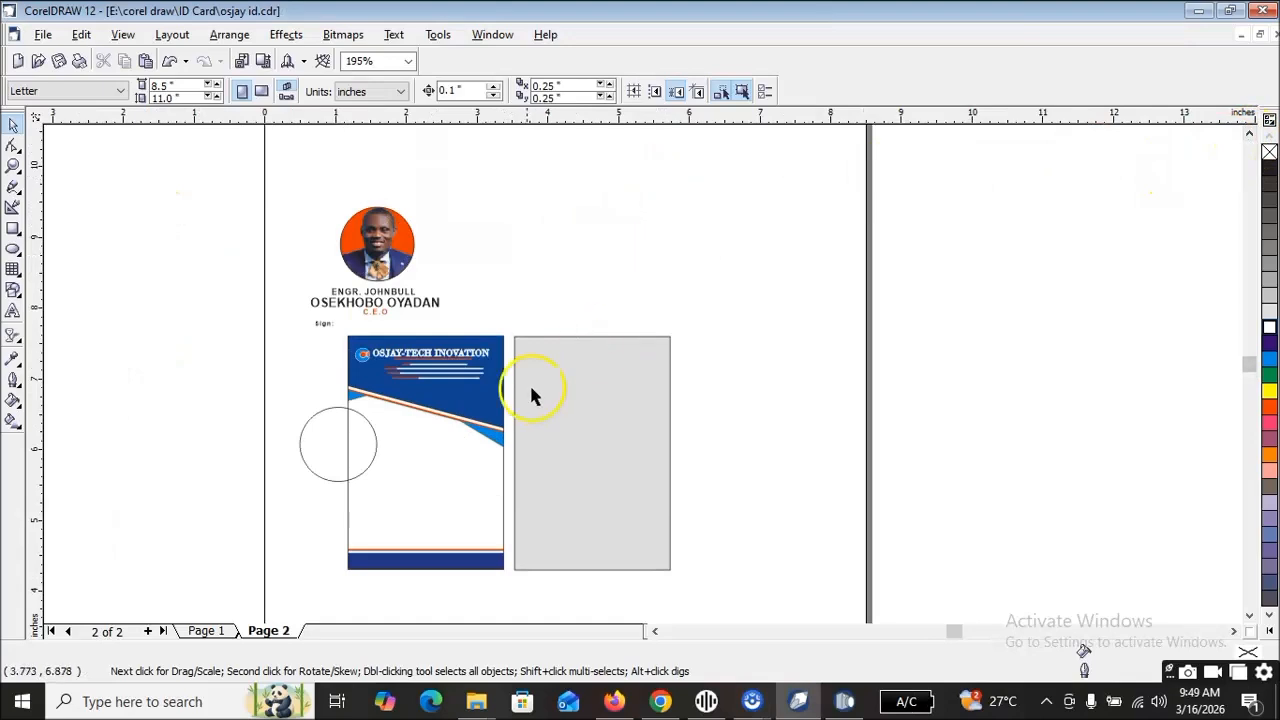
pyautogui.click(332, 424)
pyautogui.press('Delete')
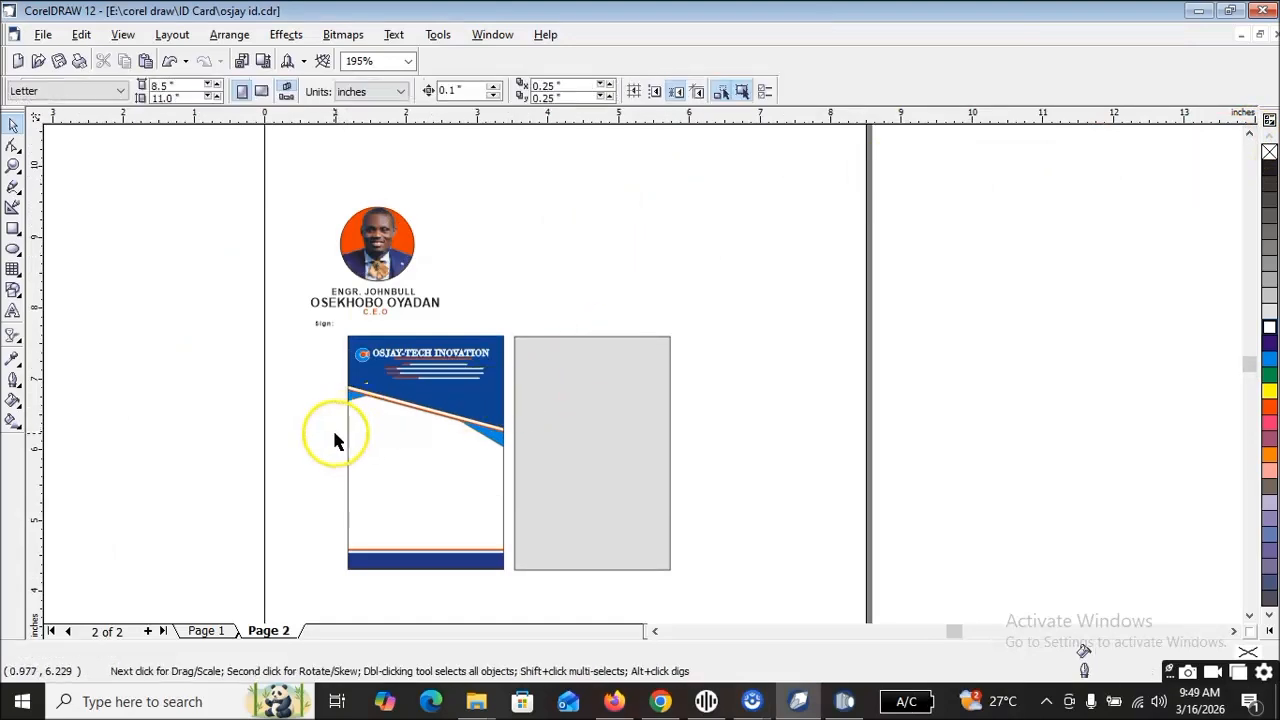
# Move the round photo and the name and C.E.O text onto the blue front card
pyautogui.click(374, 242)
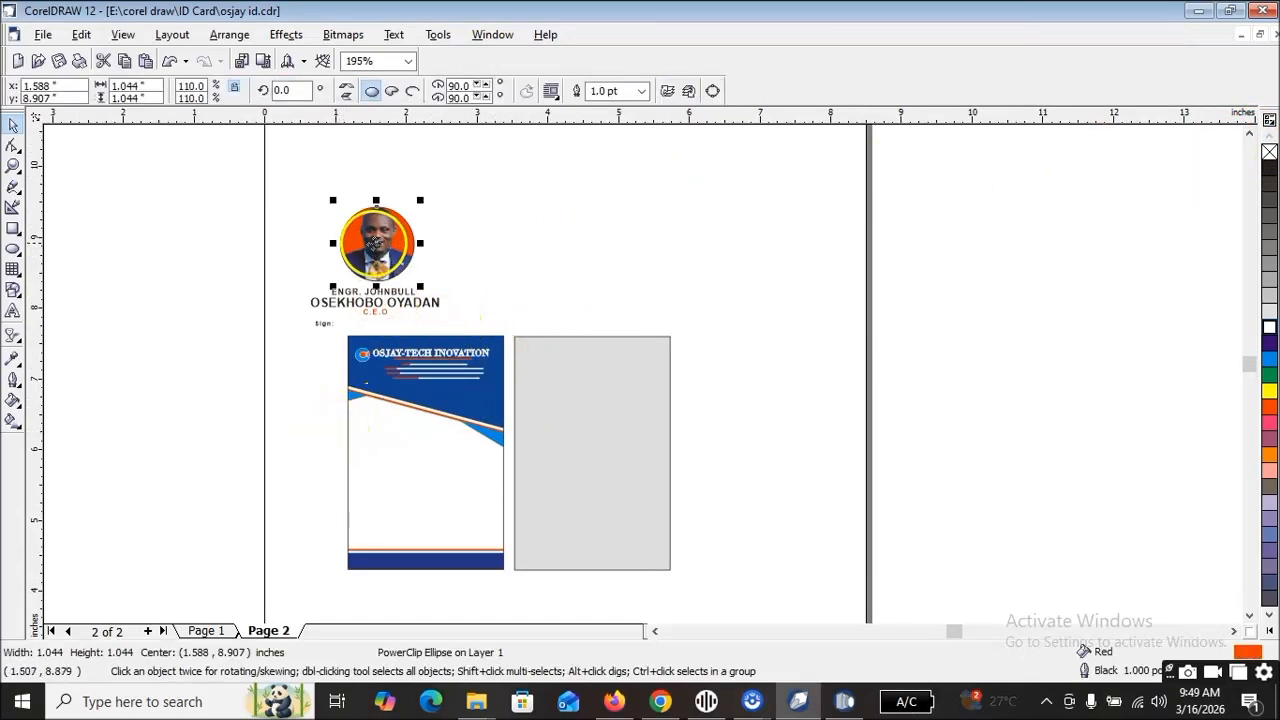
pyautogui.moveTo(243, 190); pyautogui.dragTo(485, 324)
pyautogui.moveTo(386, 258); pyautogui.dragTo(436, 467)
pyautogui.click(260, 337)
# Select the Sign label and zoom in on the front card
pyautogui.moveTo(248, 284); pyautogui.dragTo(375, 534)
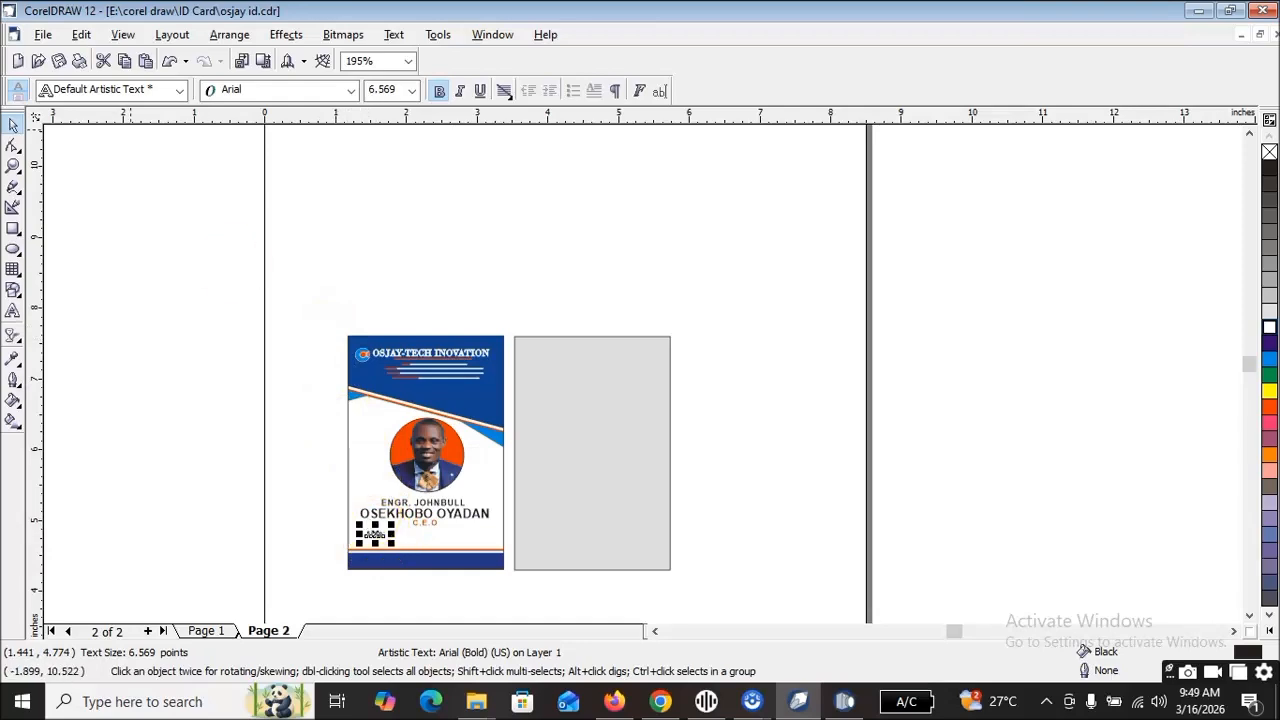
pyautogui.click(13, 163)
pyautogui.moveTo(337, 325); pyautogui.dragTo(511, 581)
pyautogui.click(13, 125)
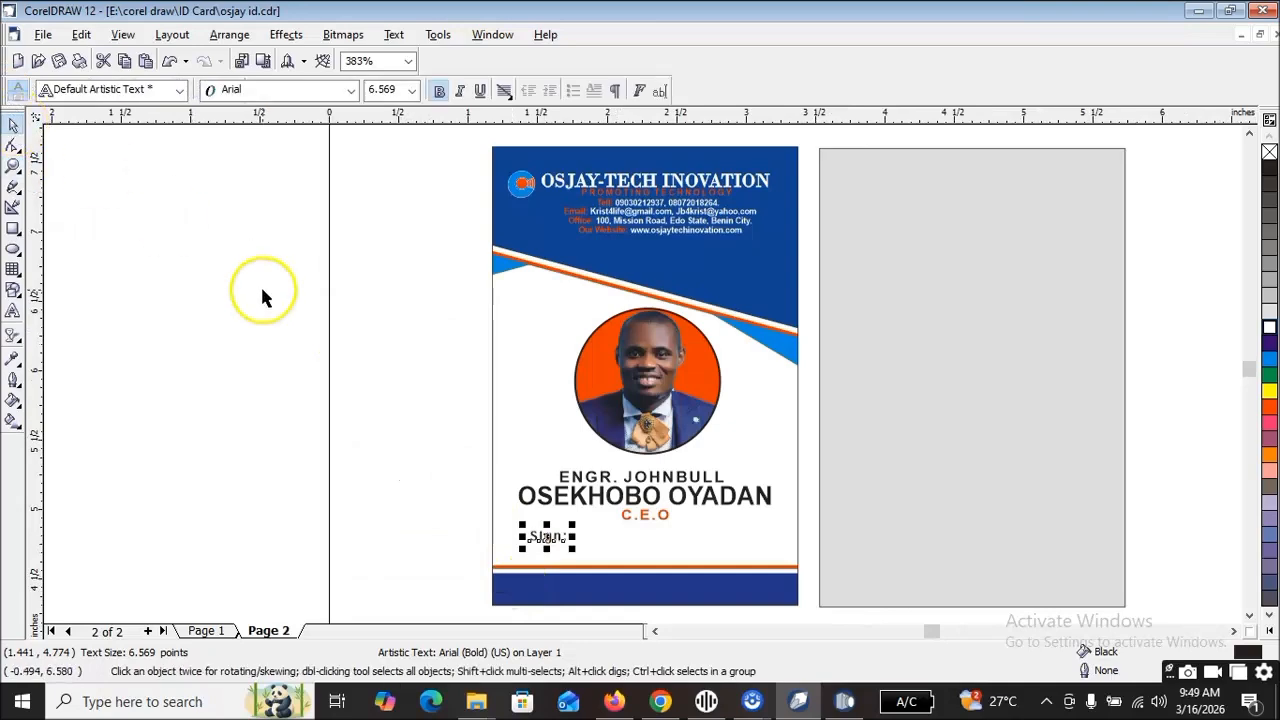
pyautogui.click(275, 296)
pyautogui.click(622, 332)
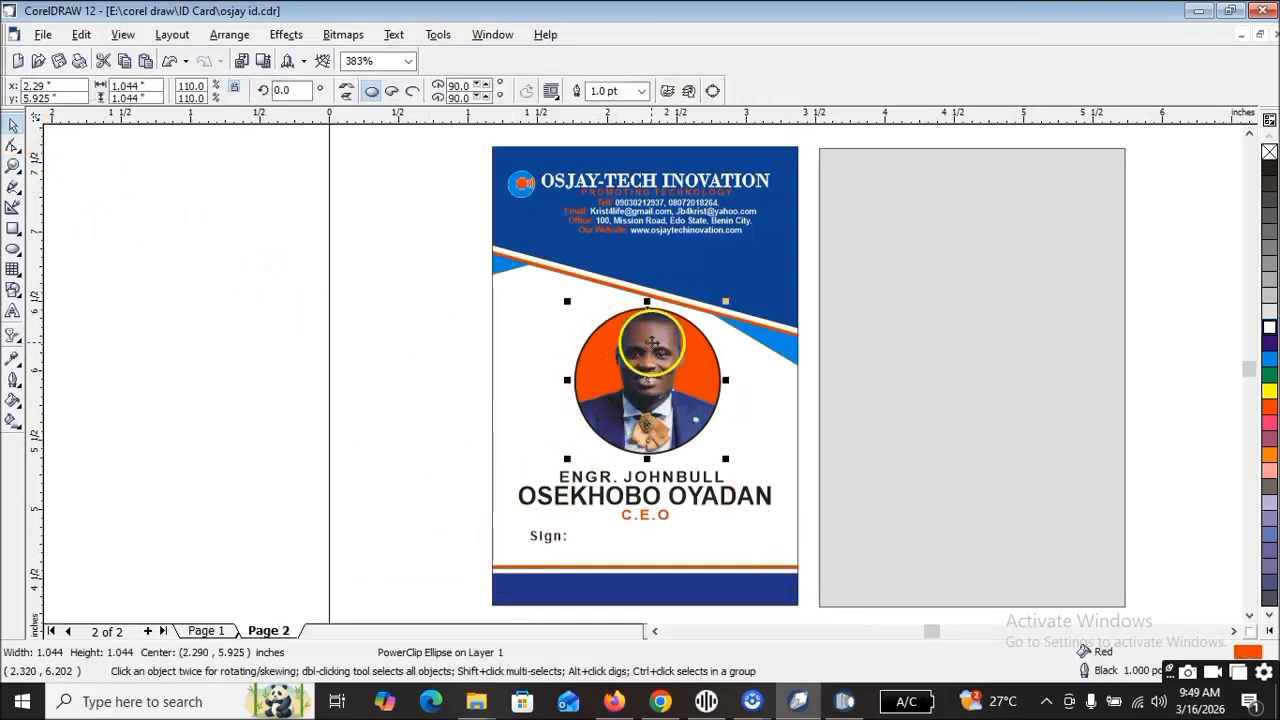
pyautogui.rightClick(652, 300)
pyautogui.click(740, 326)
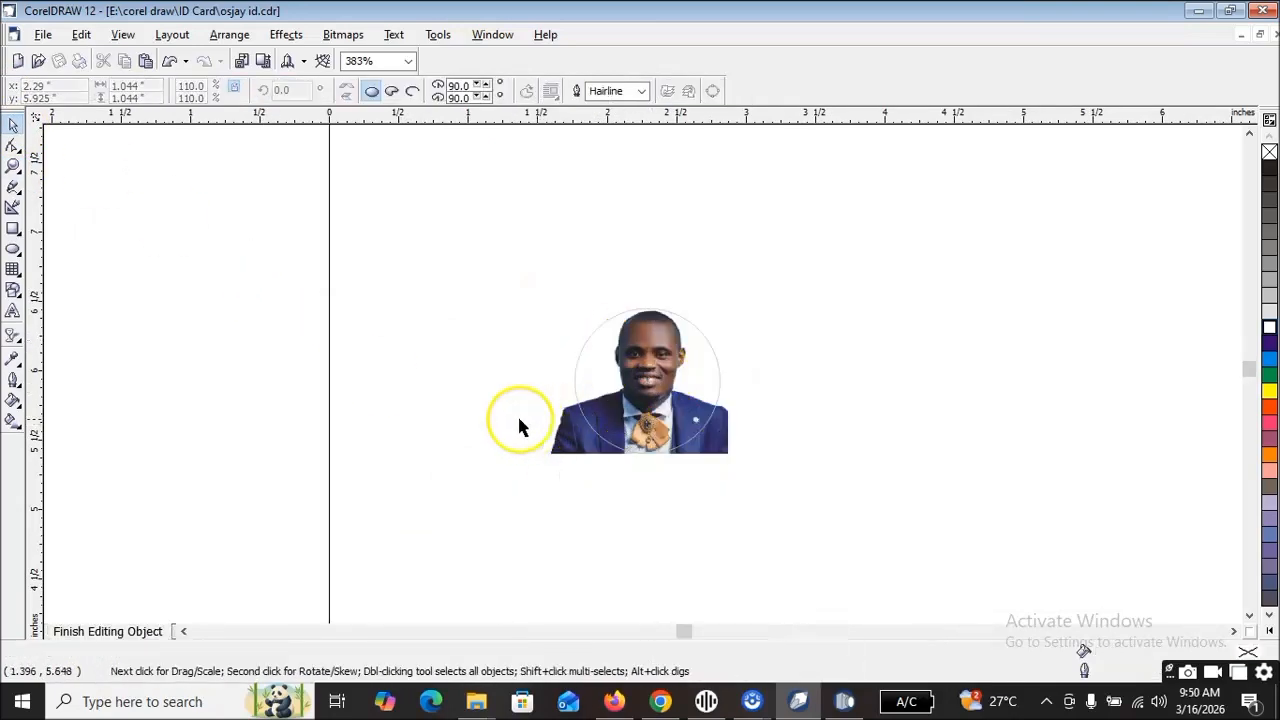
pyautogui.click(655, 357)
pyautogui.rightClick(662, 300)
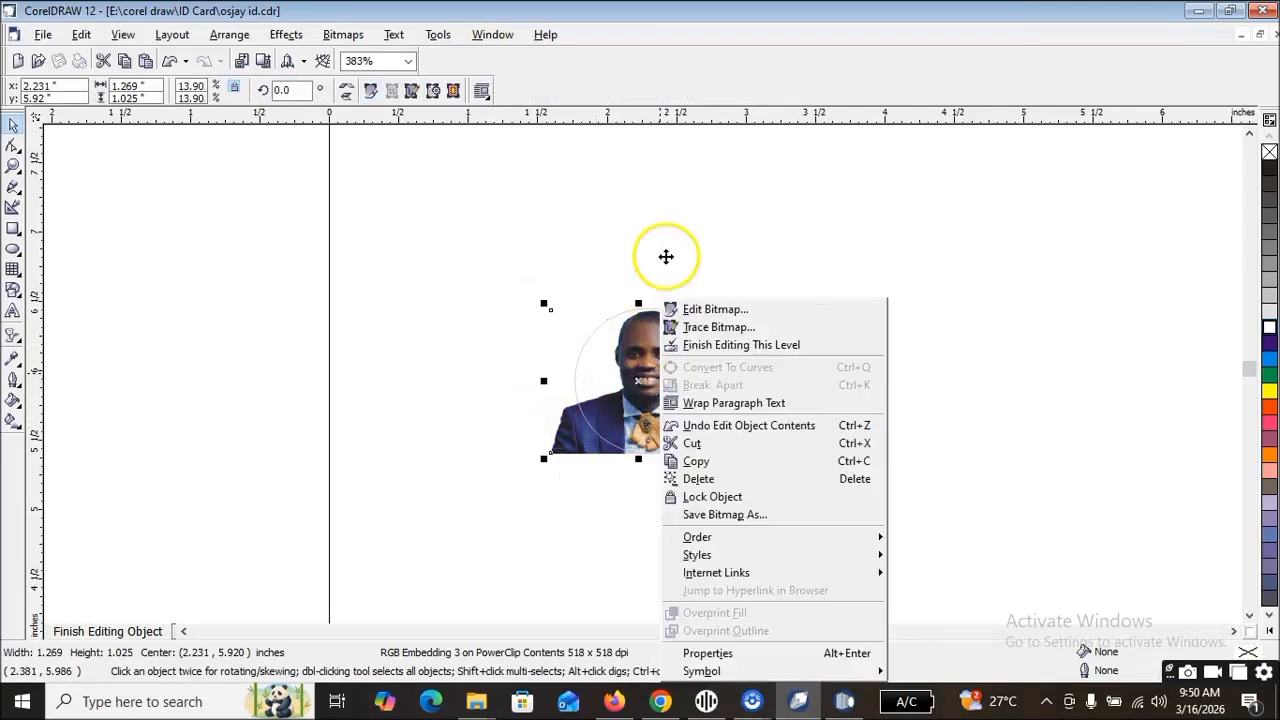
pyautogui.click(772, 345)
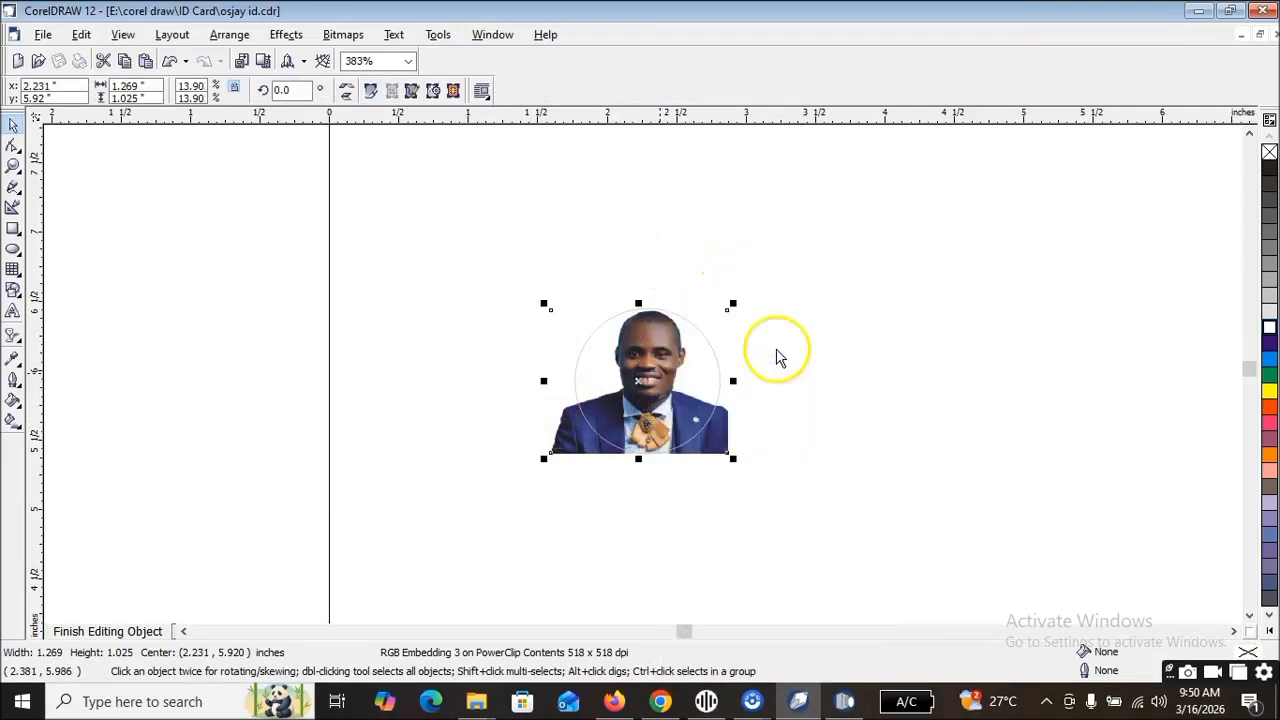
pyautogui.click(386, 404)
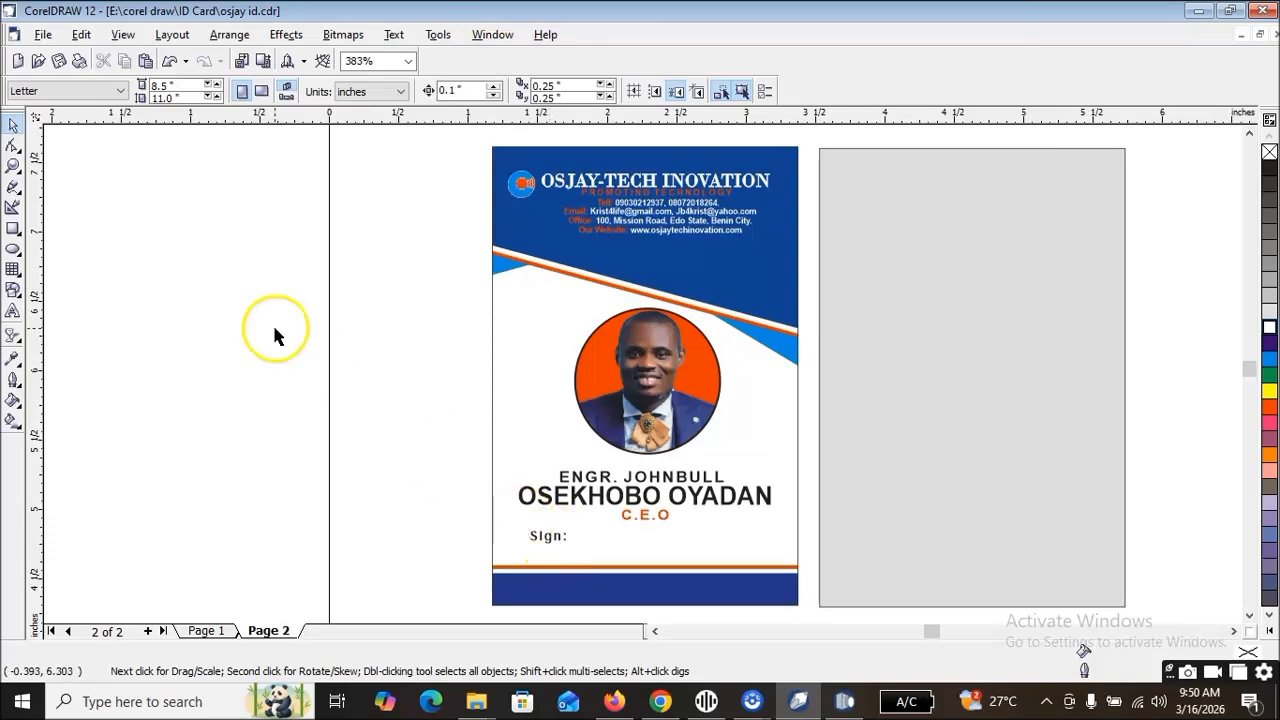
# Fit both cards in view and drag the white PROMOTING TECHNOLOGY text into the front card's blue footer
pyautogui.scroll(-3, 284, 289)
pyautogui.scroll(-4, 284, 291)
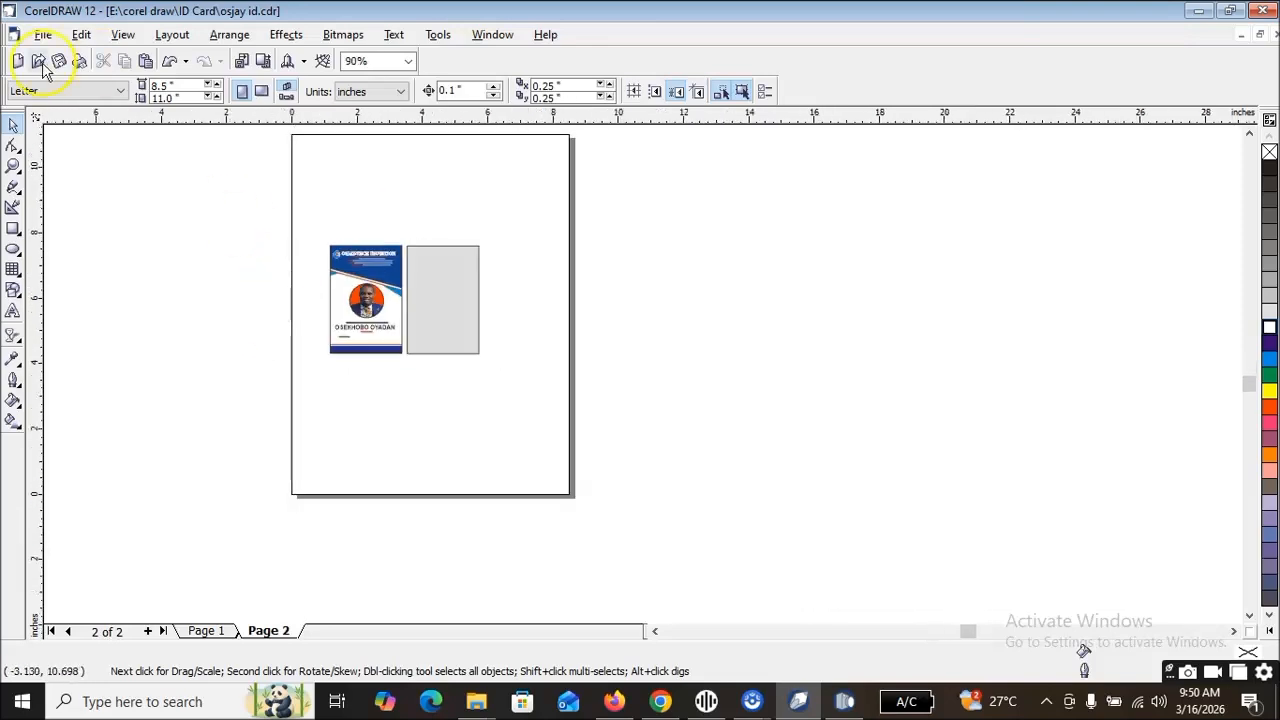
pyautogui.click(13, 165)
pyautogui.click(167, 90)
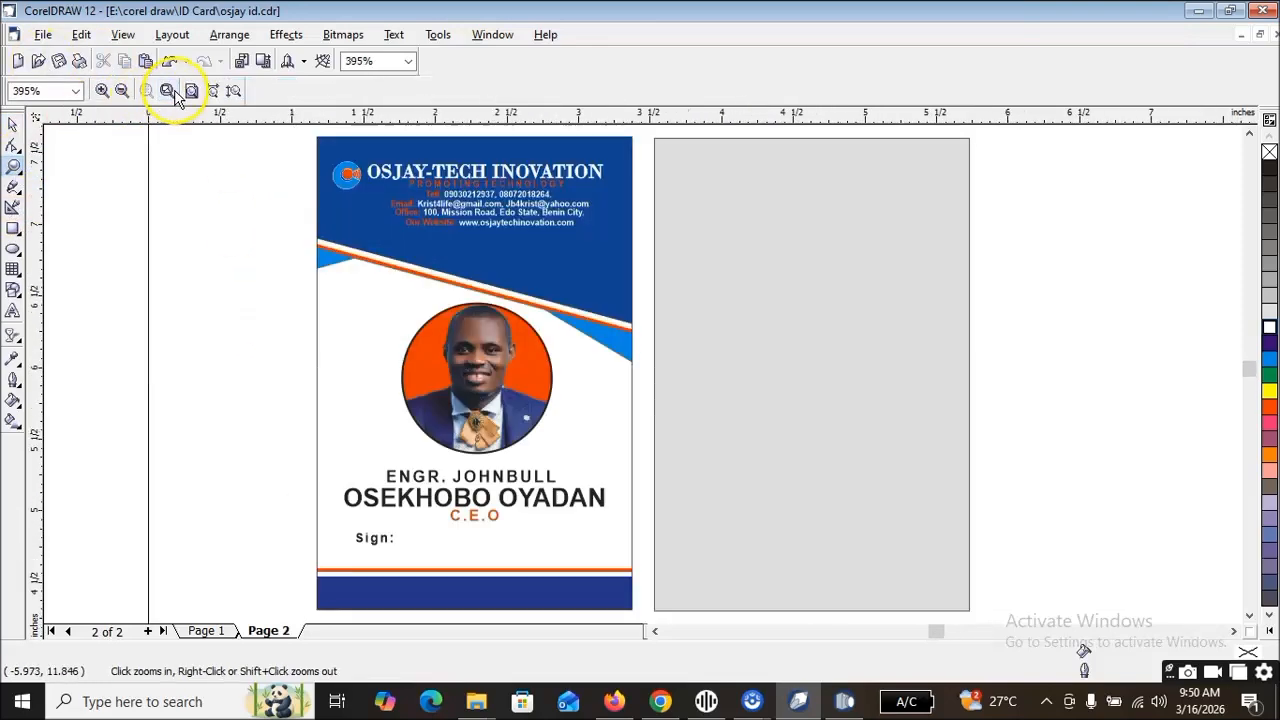
pyautogui.click(13, 124)
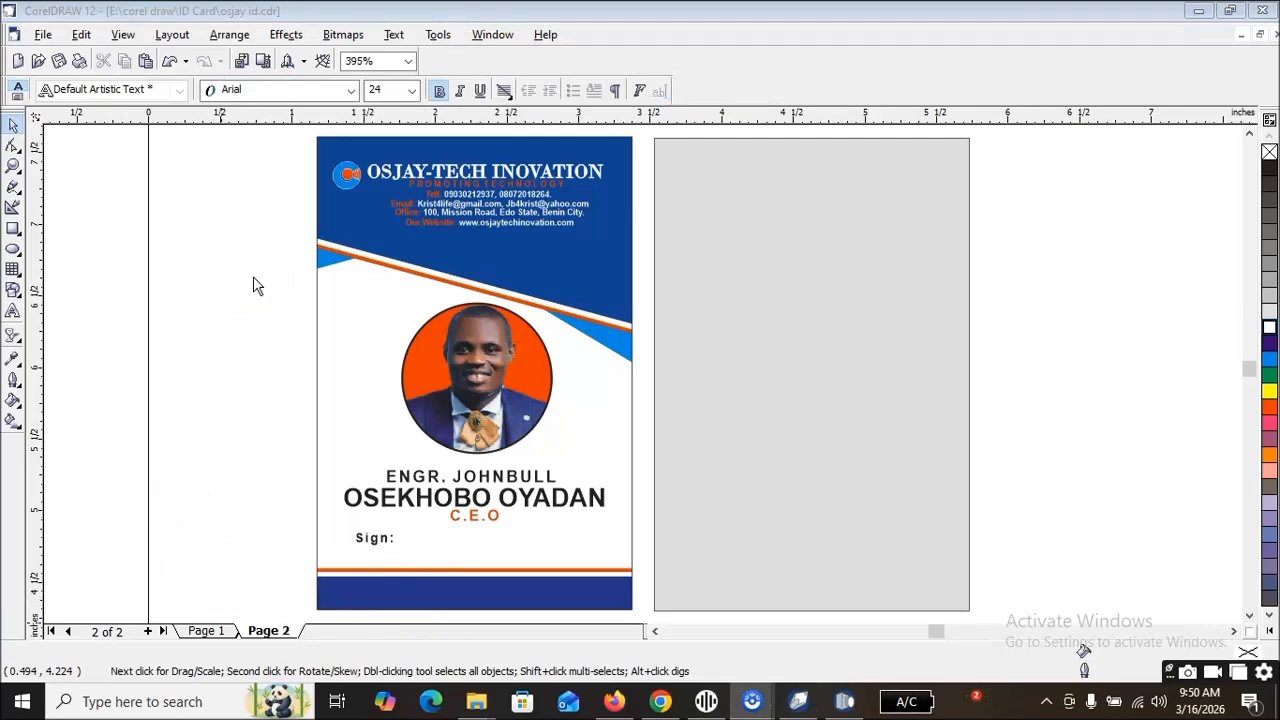
pyautogui.click(13, 165)
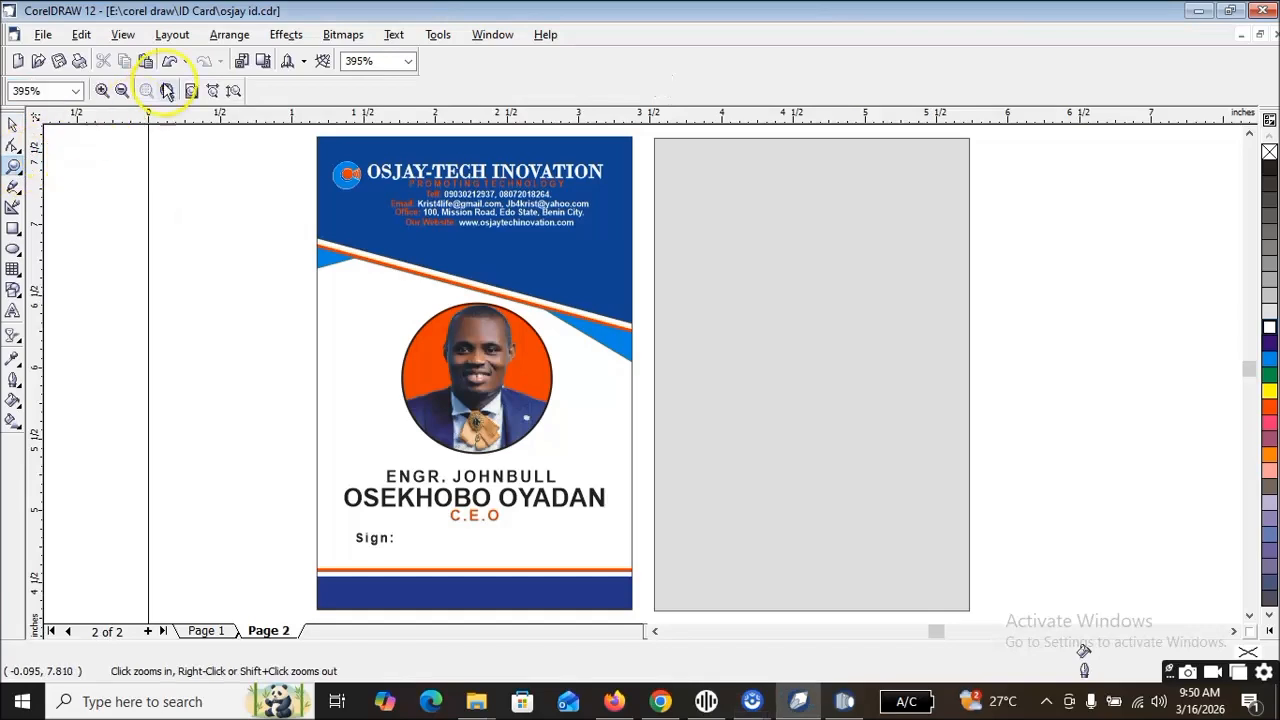
pyautogui.click(191, 91)
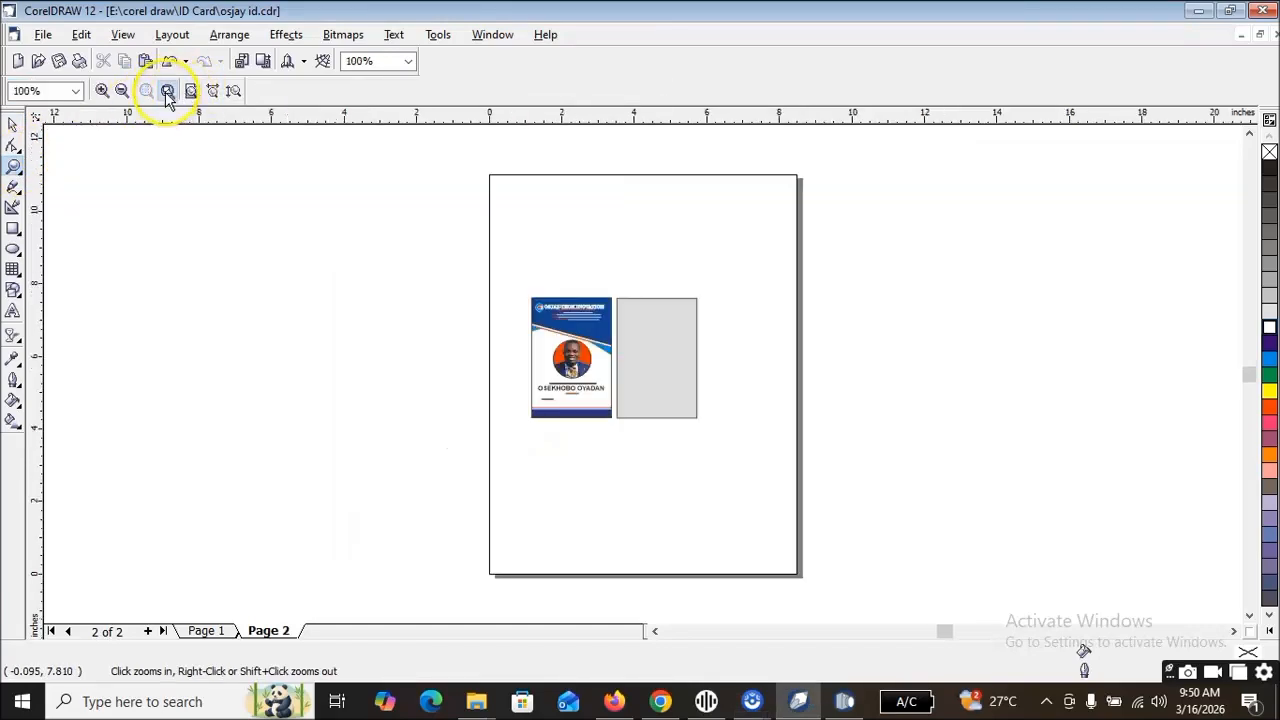
pyautogui.click(167, 91)
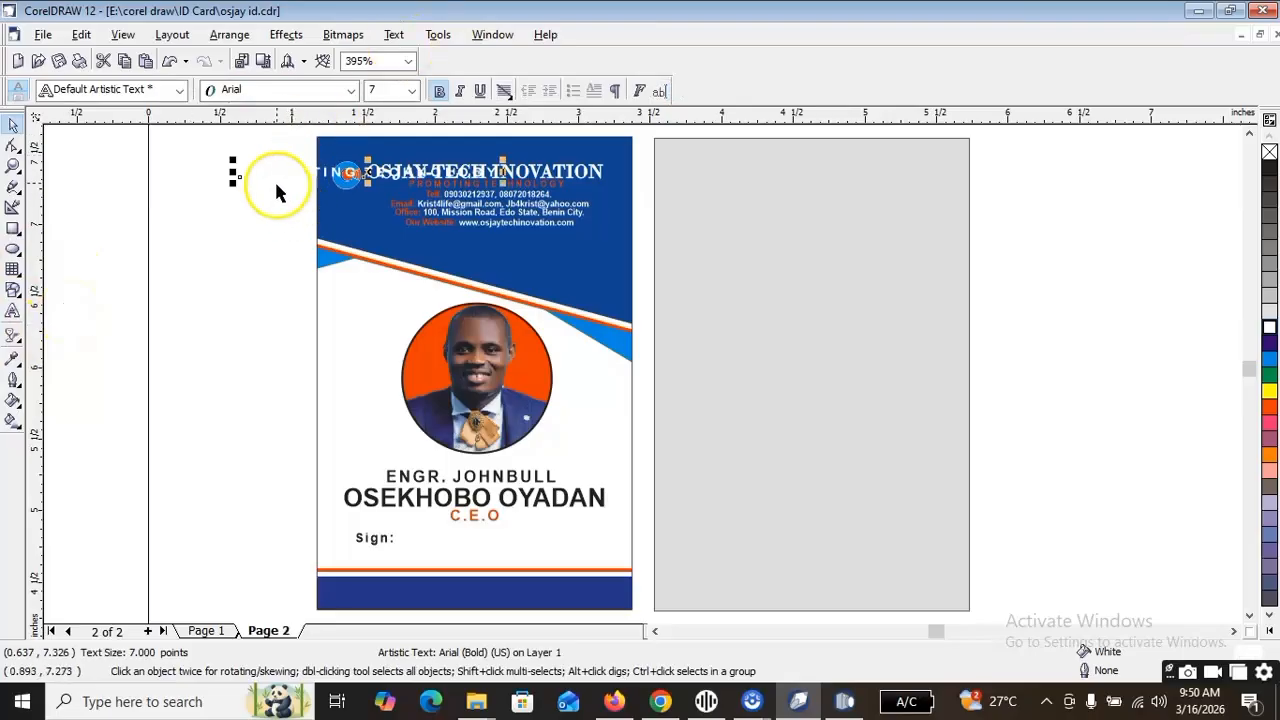
pyautogui.moveTo(311, 171); pyautogui.dragTo(442, 593)
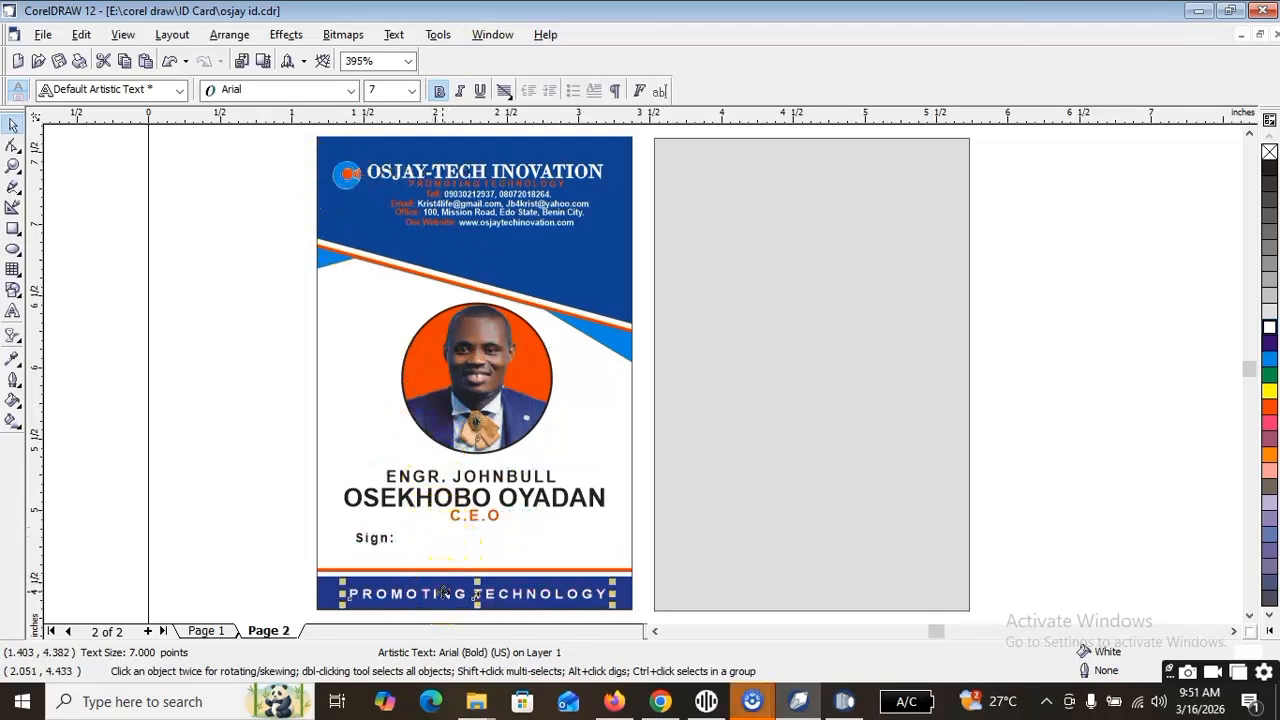
pyautogui.click(200, 474)
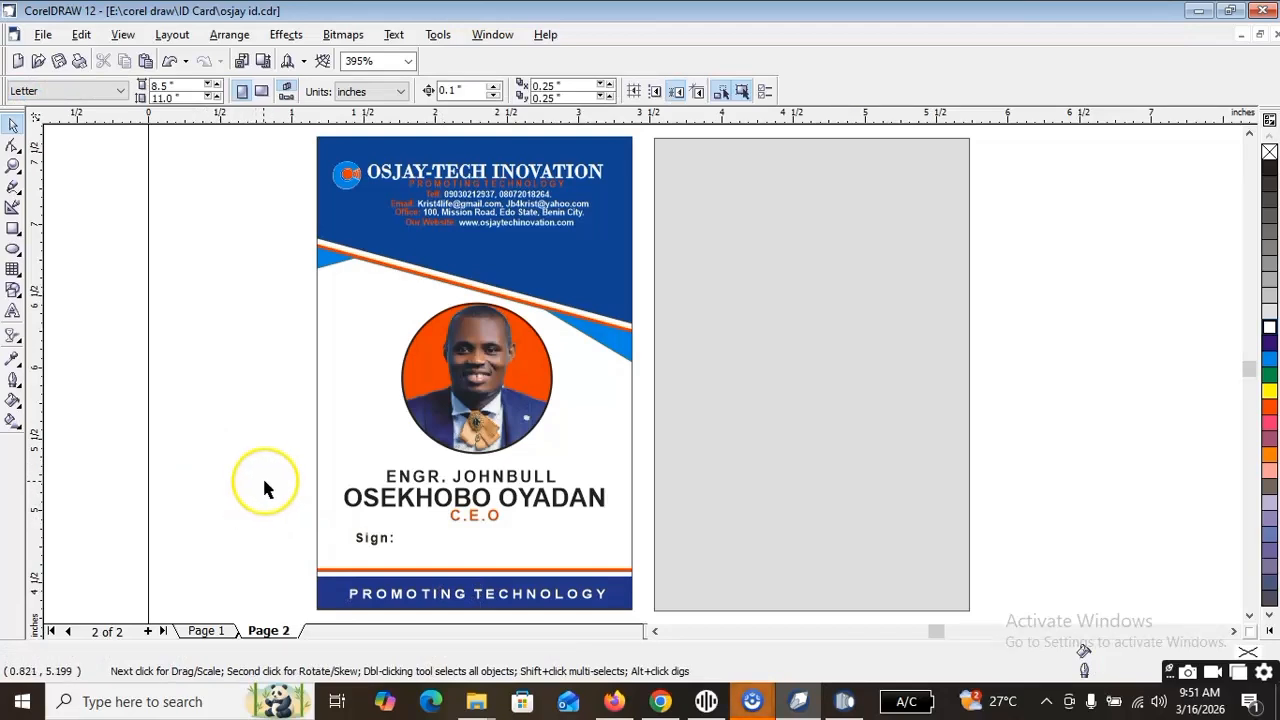
pyautogui.click(717, 268)
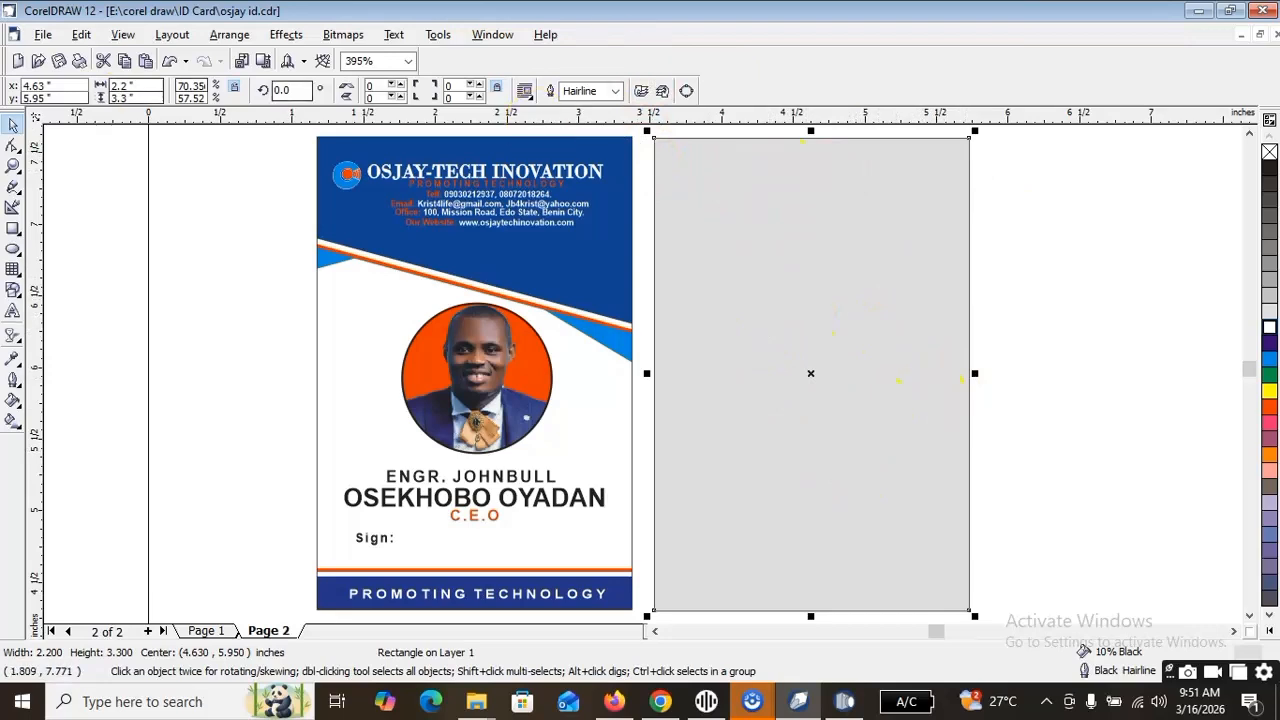
# Zoom in on the grey back card and the nearby text objects
pyautogui.click(13, 166)
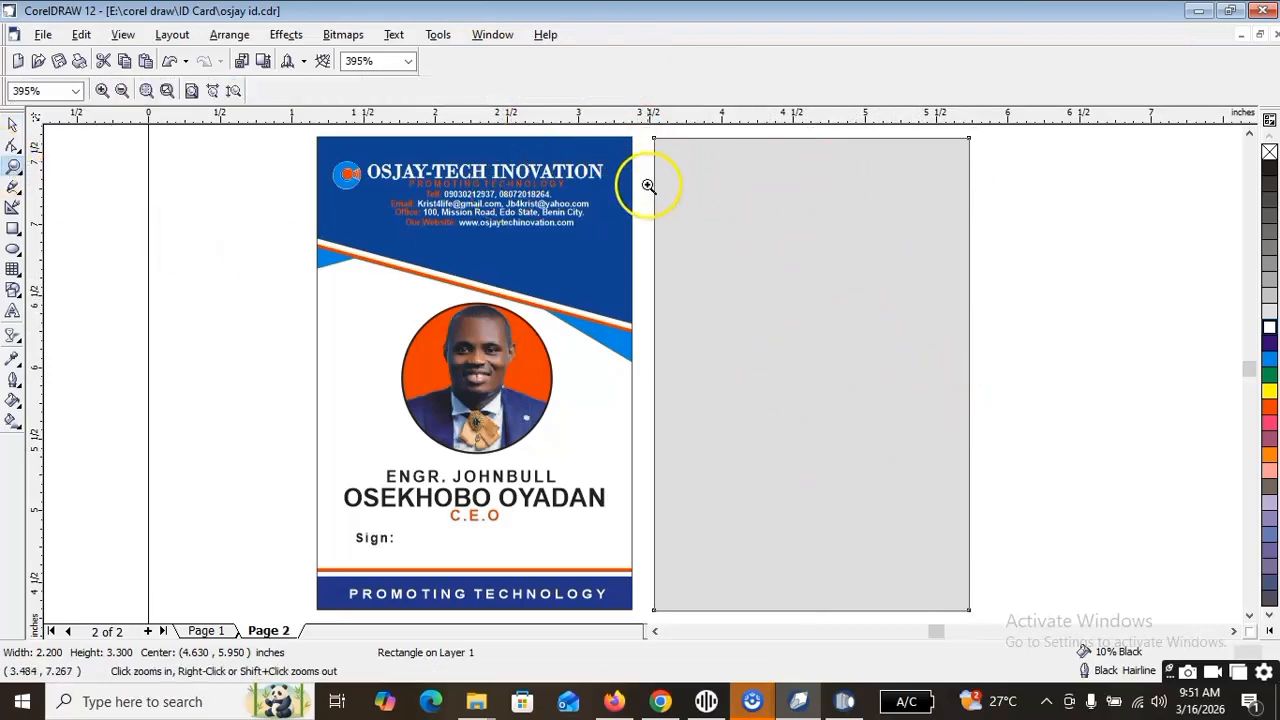
pyautogui.moveTo(646, 131); pyautogui.dragTo(976, 590)
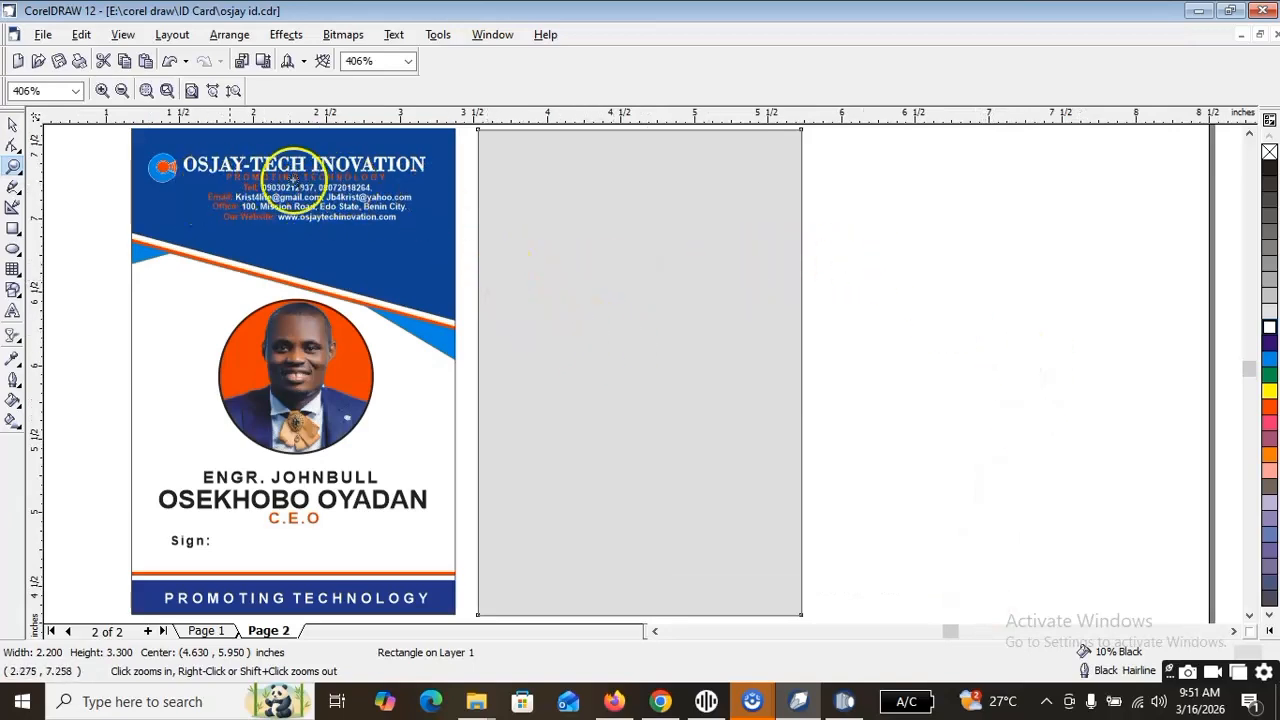
pyautogui.click(13, 124)
pyautogui.click(63, 194)
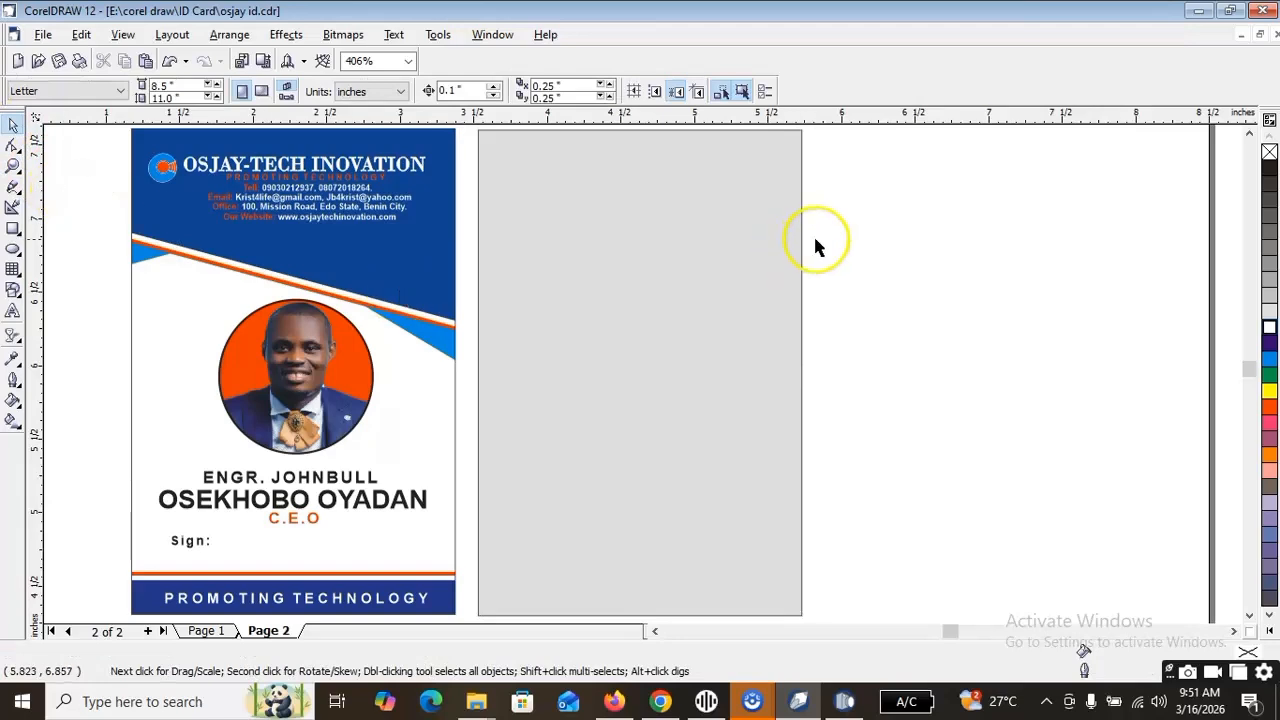
pyautogui.click(694, 212)
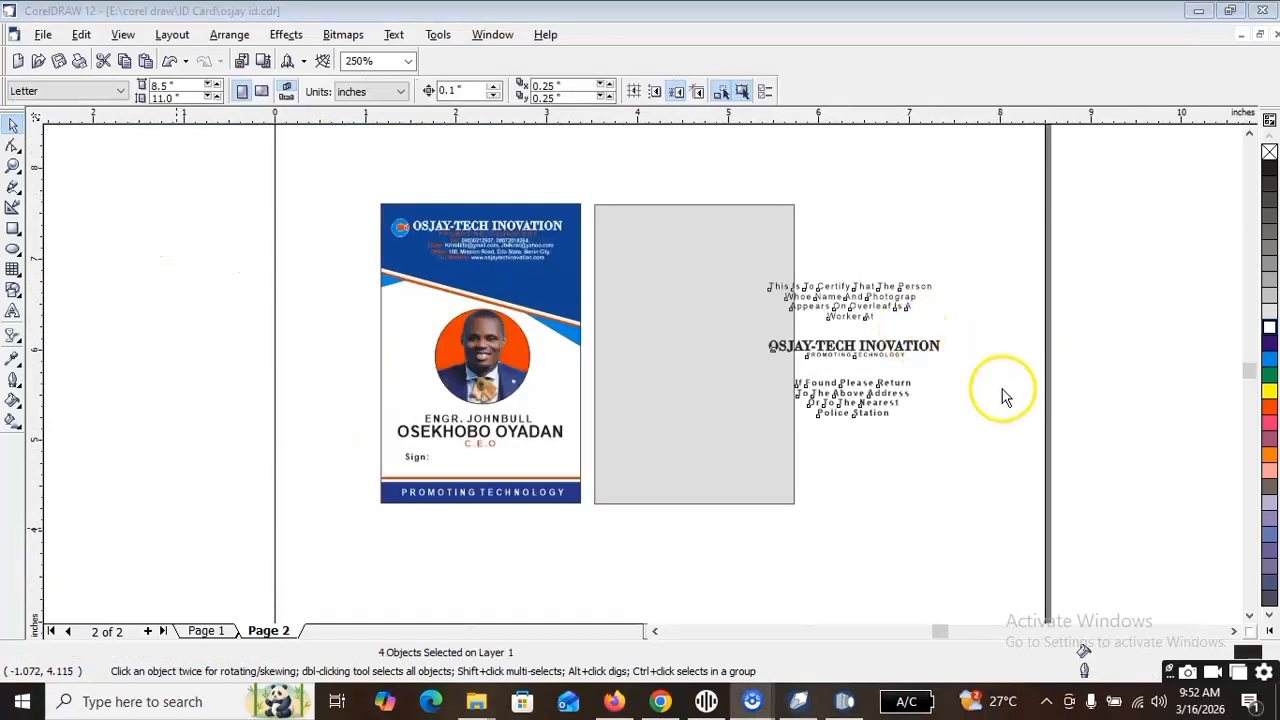
pyautogui.click(1005, 423)
# Move the certification, OSJAY-TECH INOVATION and return-notice text onto the grey back card
pyautogui.moveTo(848, 346); pyautogui.dragTo(683, 285)
pyautogui.scroll(2, 620, 235)
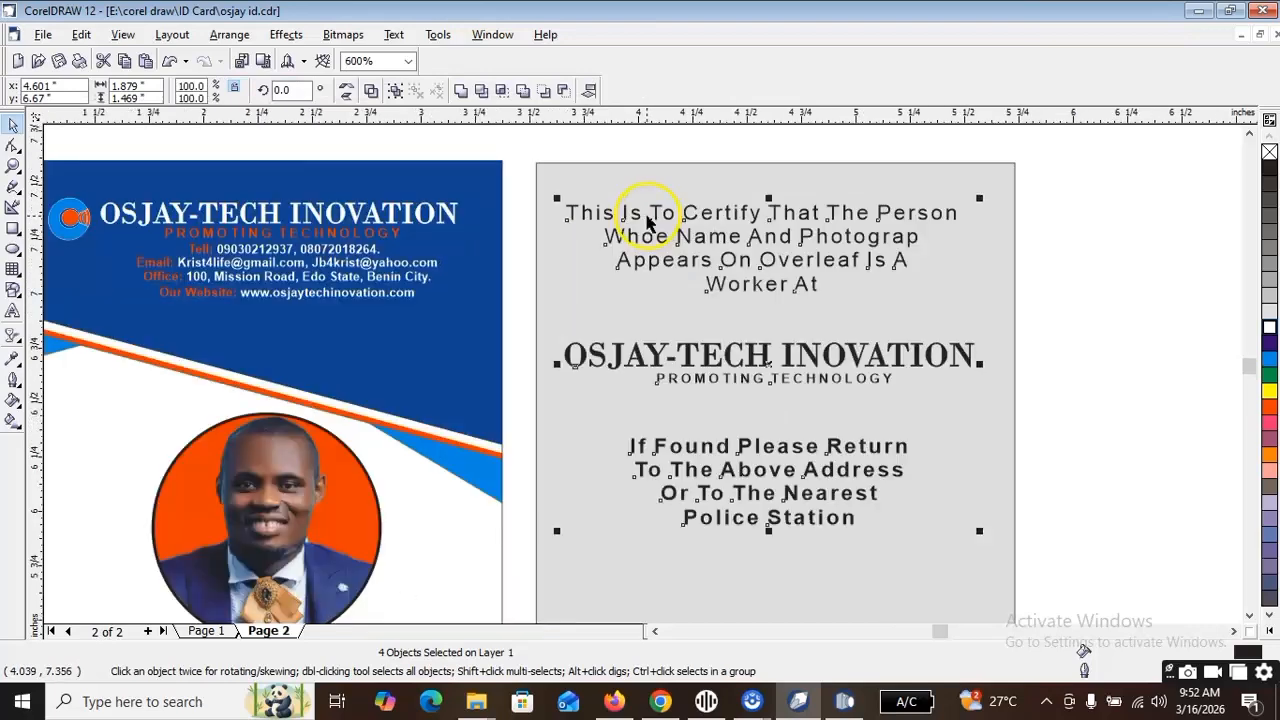
pyautogui.click(1111, 280)
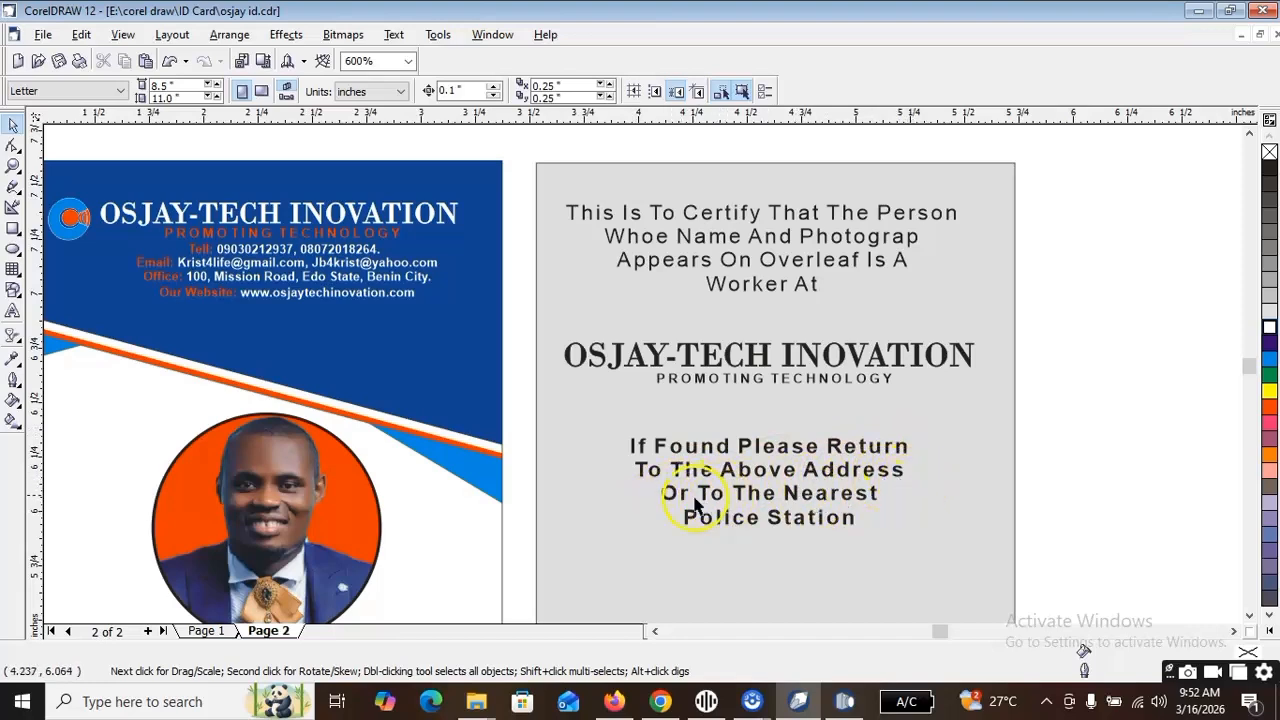
pyautogui.scroll(-1, 1063, 414)
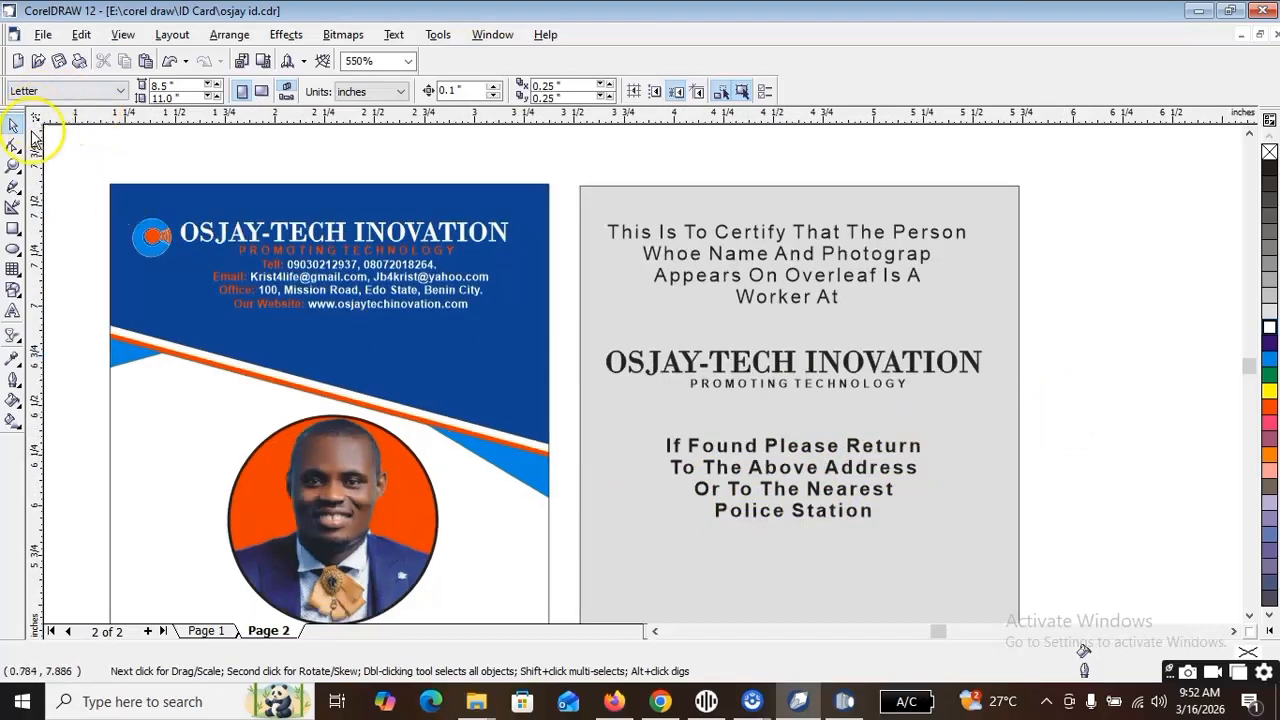
pyautogui.click(13, 166)
pyautogui.click(167, 90)
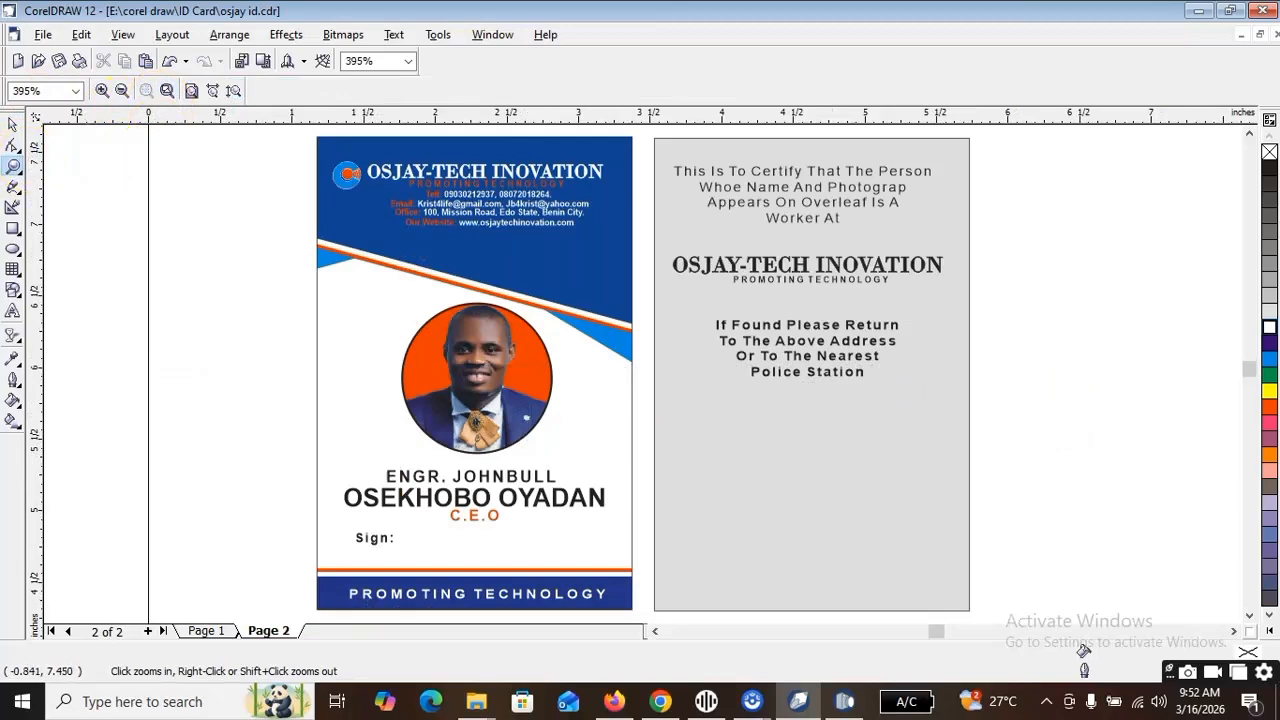
pyautogui.click(12, 124)
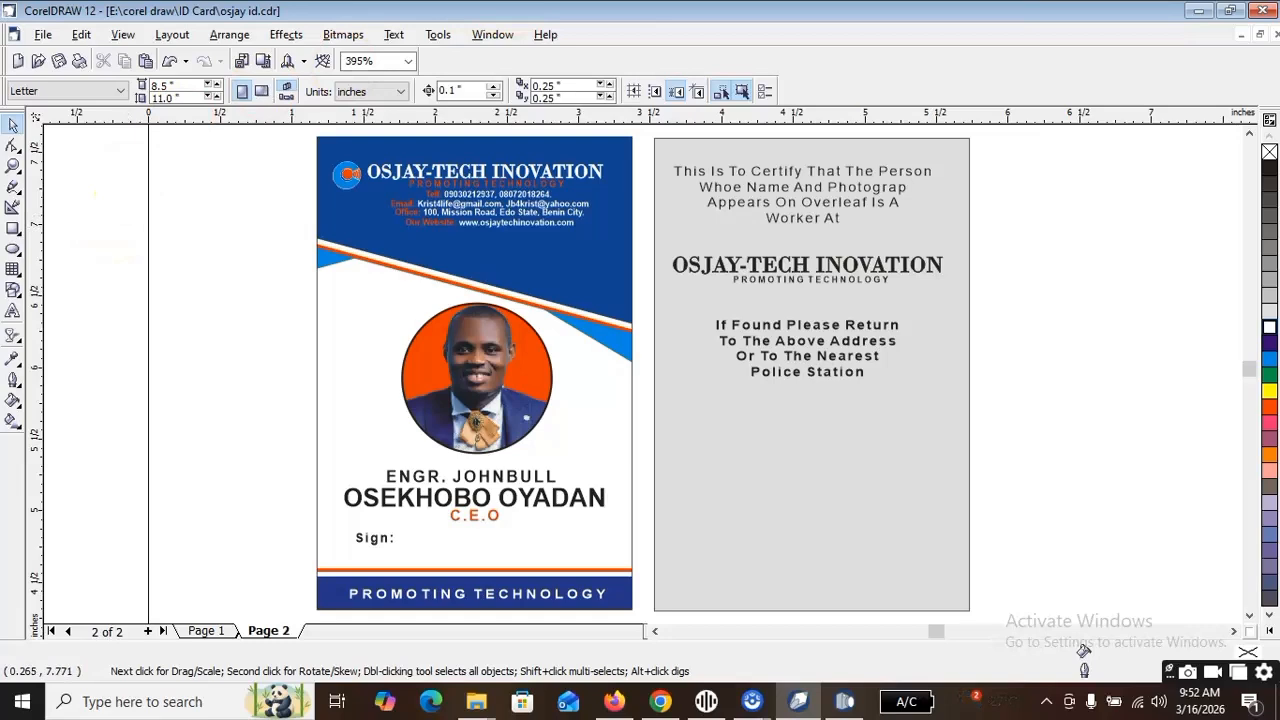
# Start a small rectangle beside the cards, then cancel it
pyautogui.moveTo(880, 449); pyautogui.dragTo(930, 454)
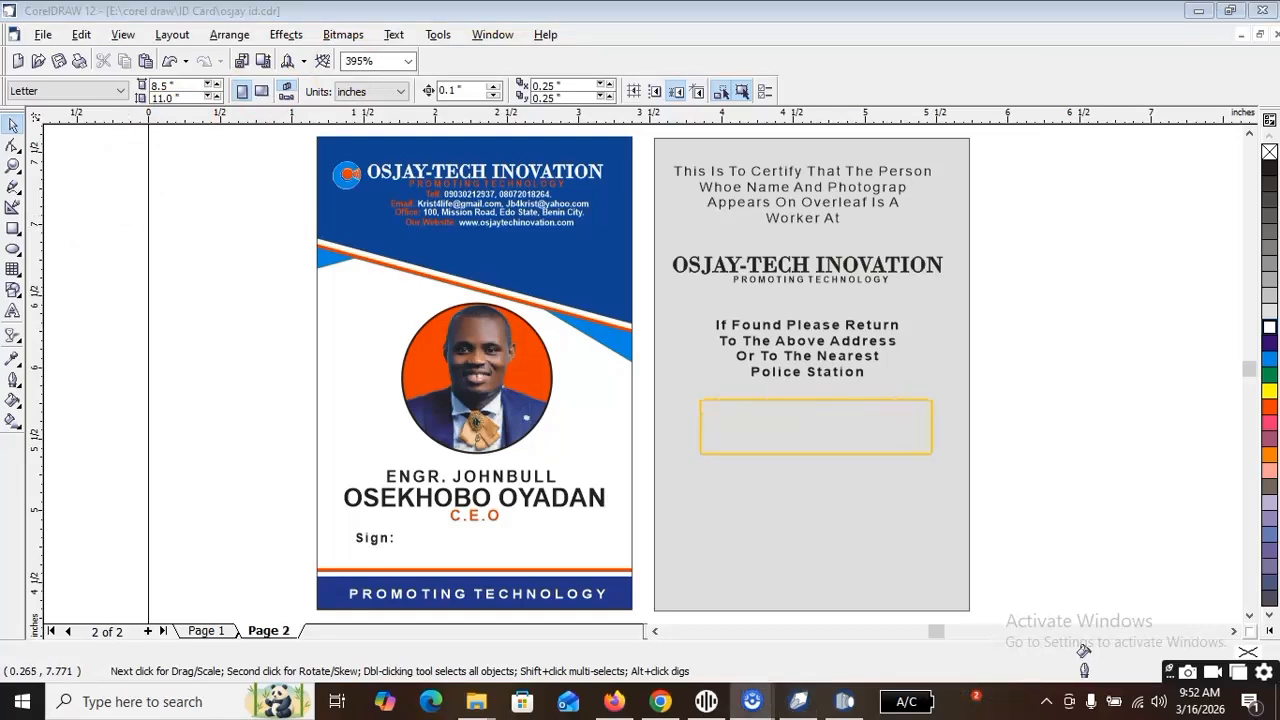
pyautogui.press('Escape')
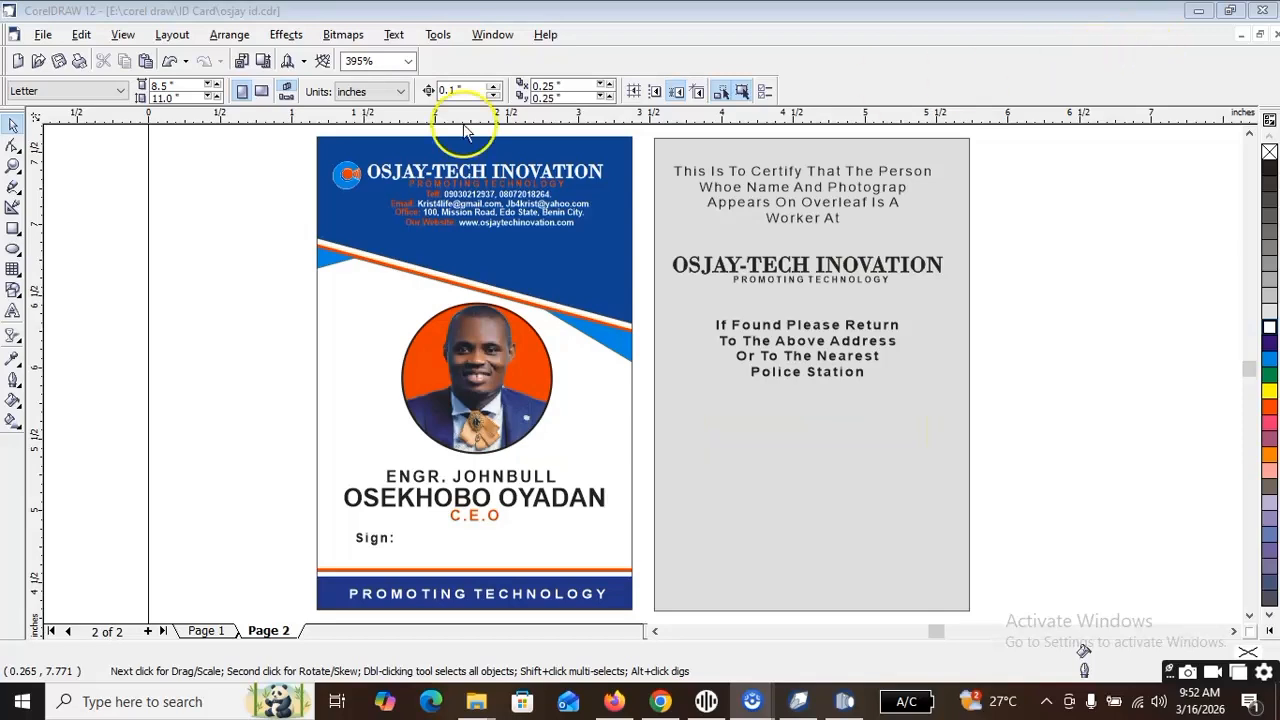
pyautogui.click(210, 169)
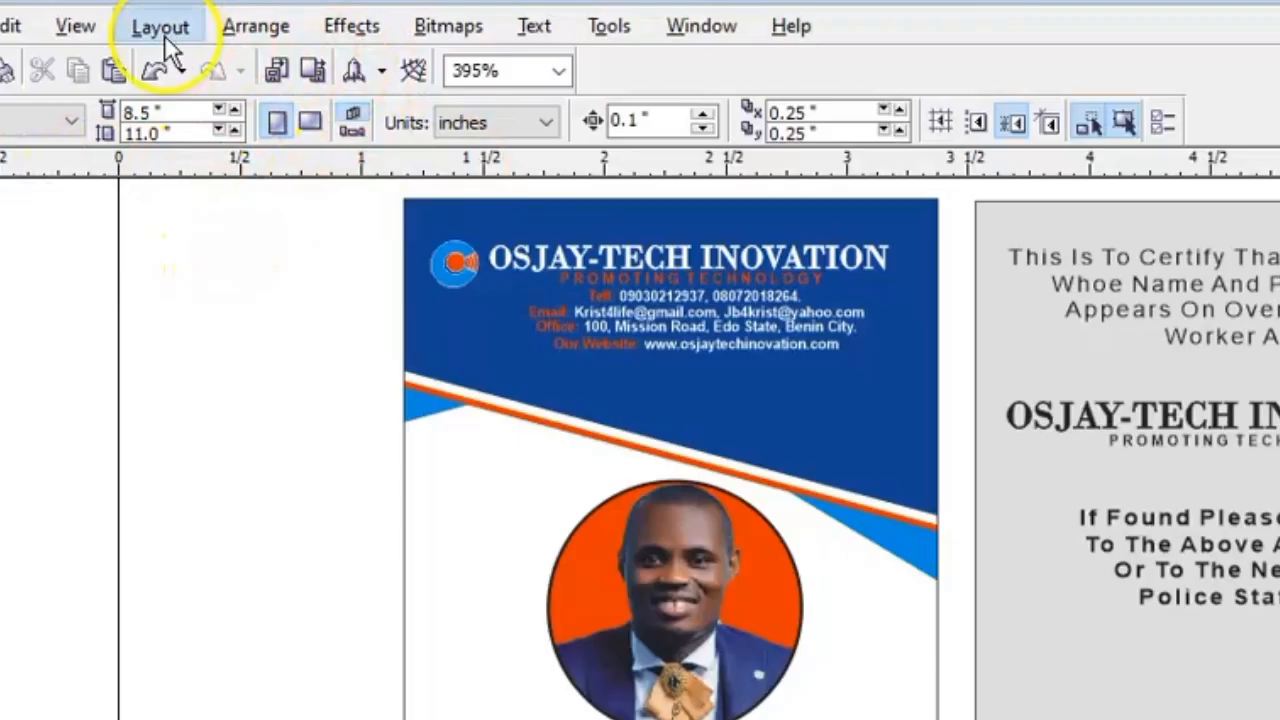
pyautogui.click(172, 36)
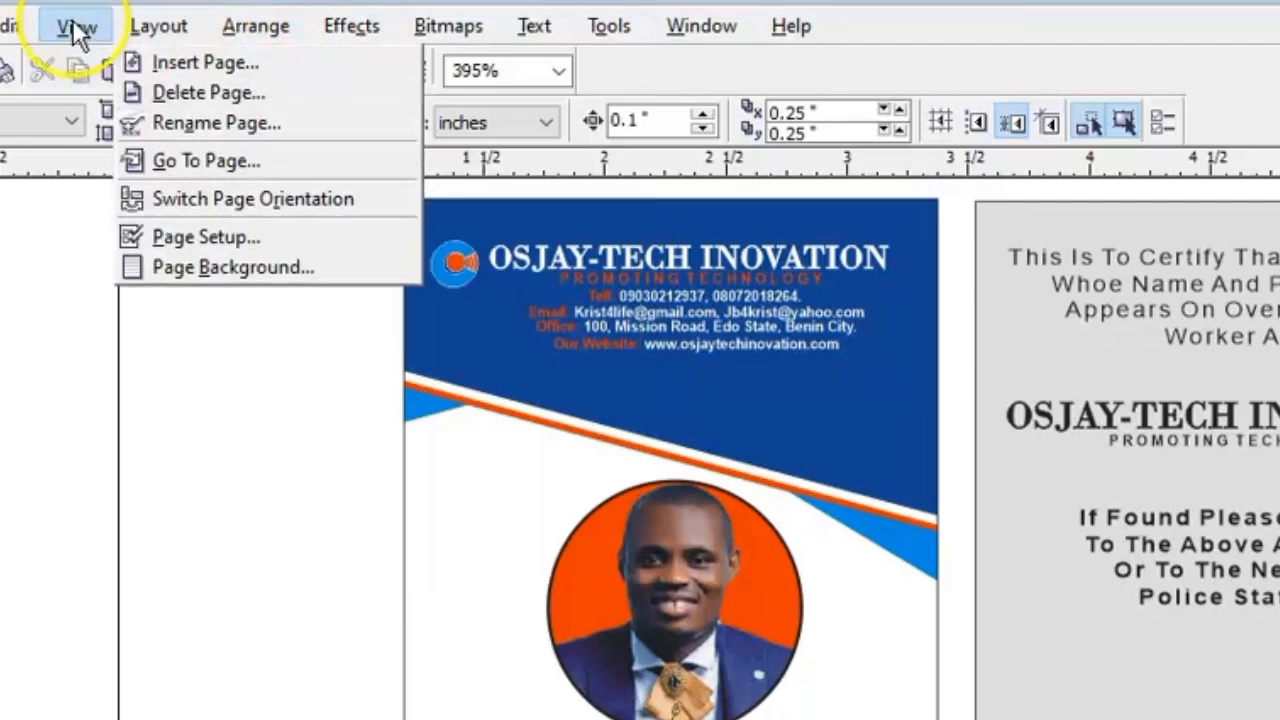
pyautogui.moveTo(76, 32)
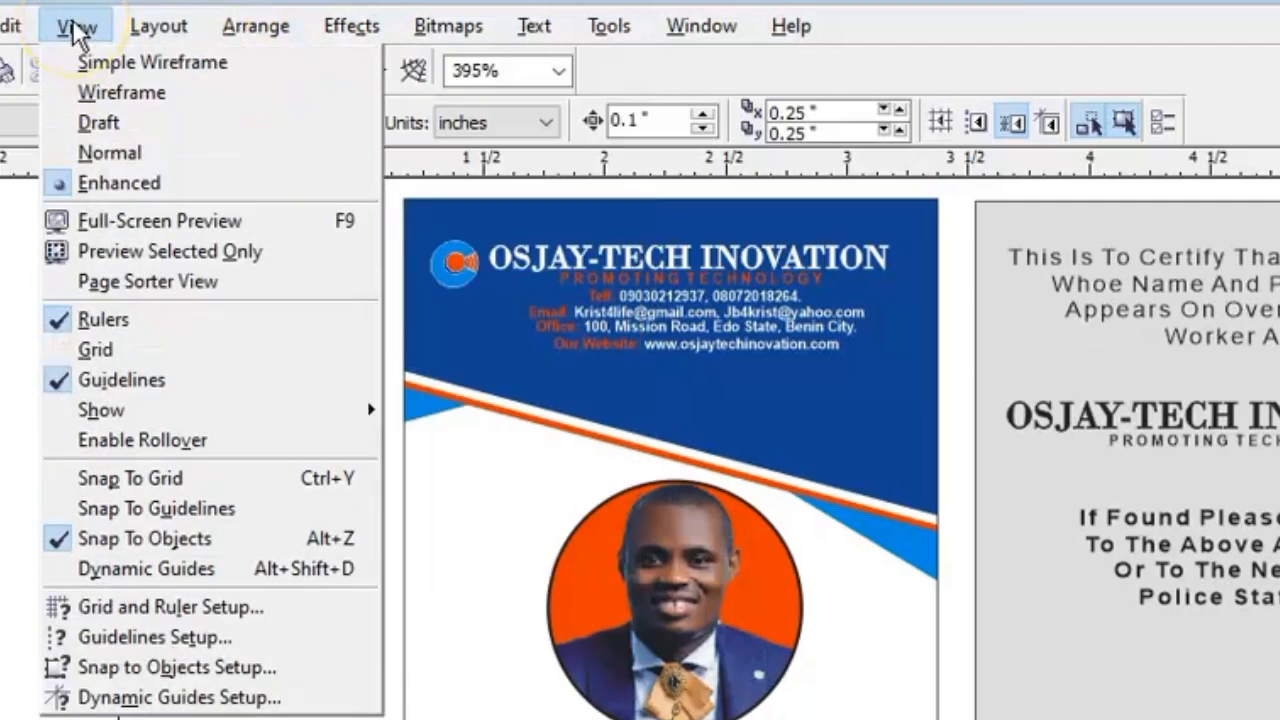
pyautogui.moveTo(12, 30)
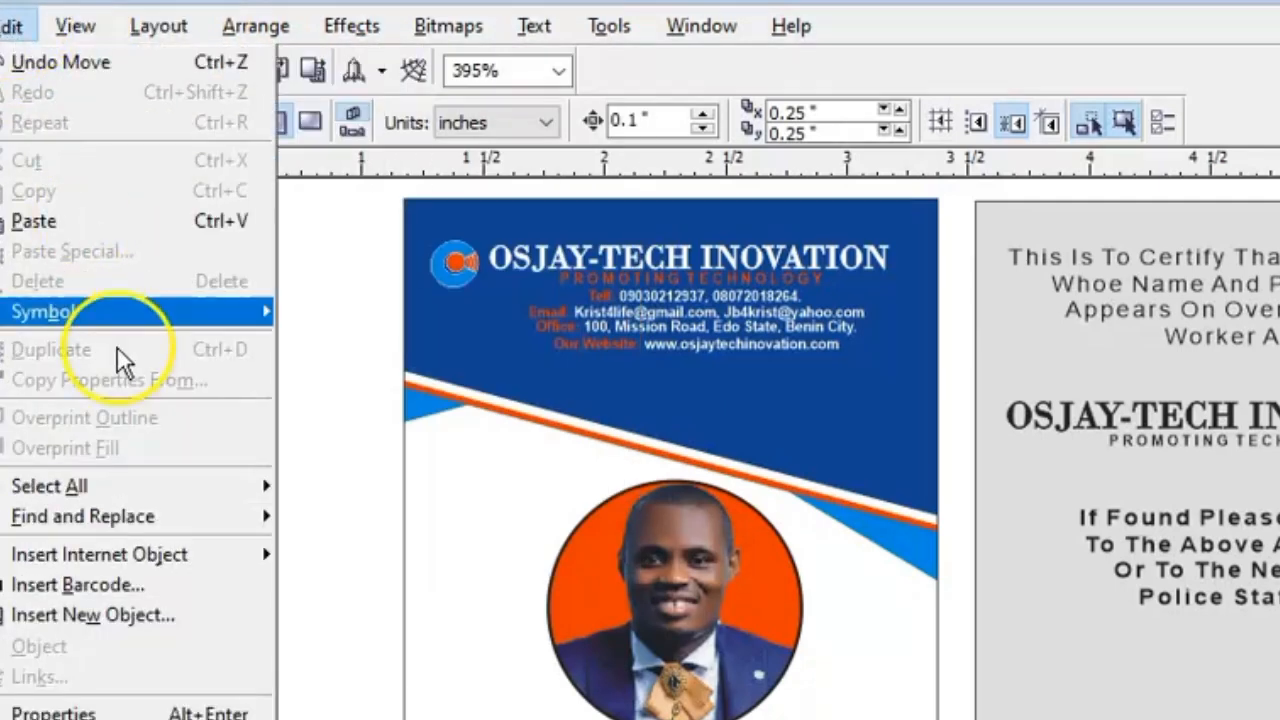
pyautogui.click(118, 593)
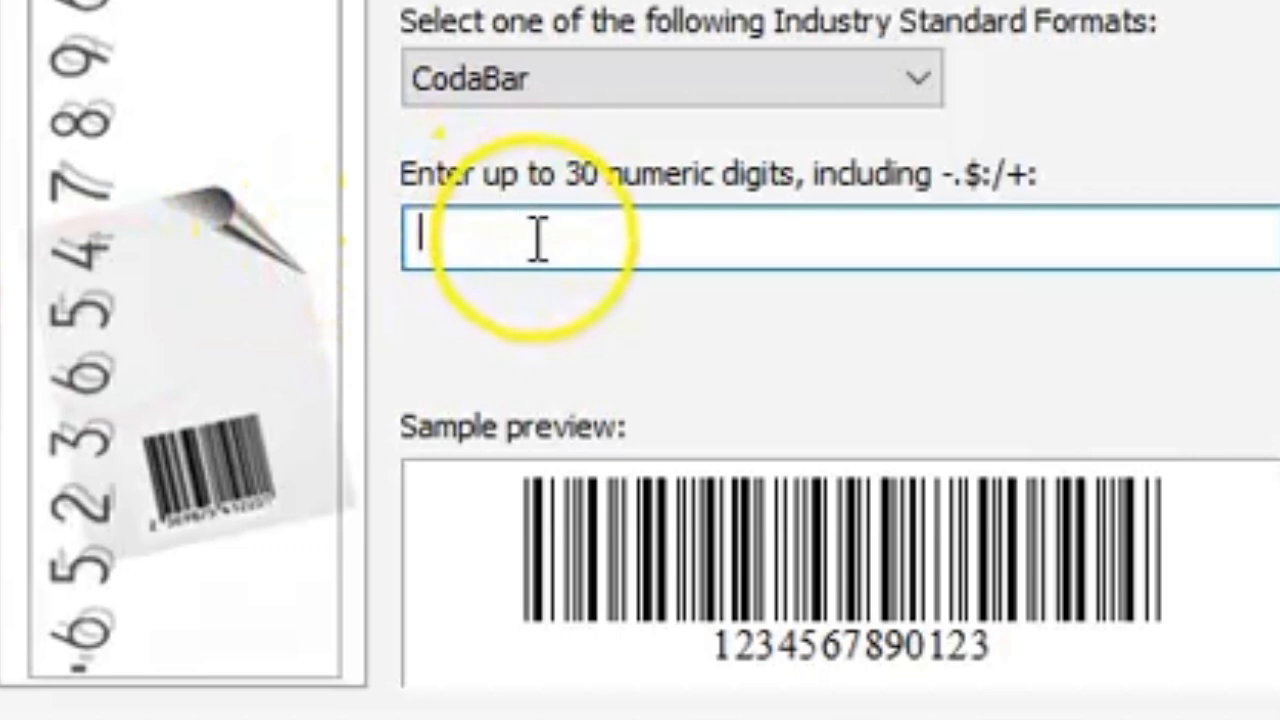
pyautogui.write('33344')
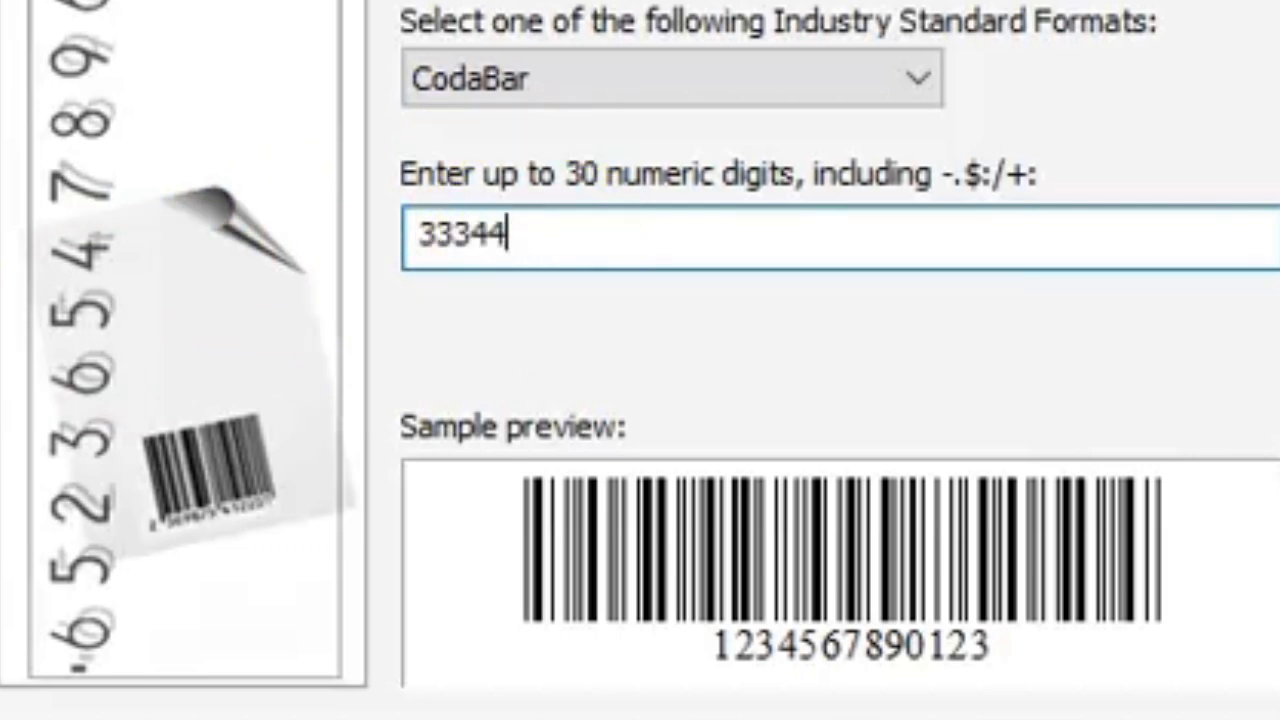
pyautogui.write('4477766')
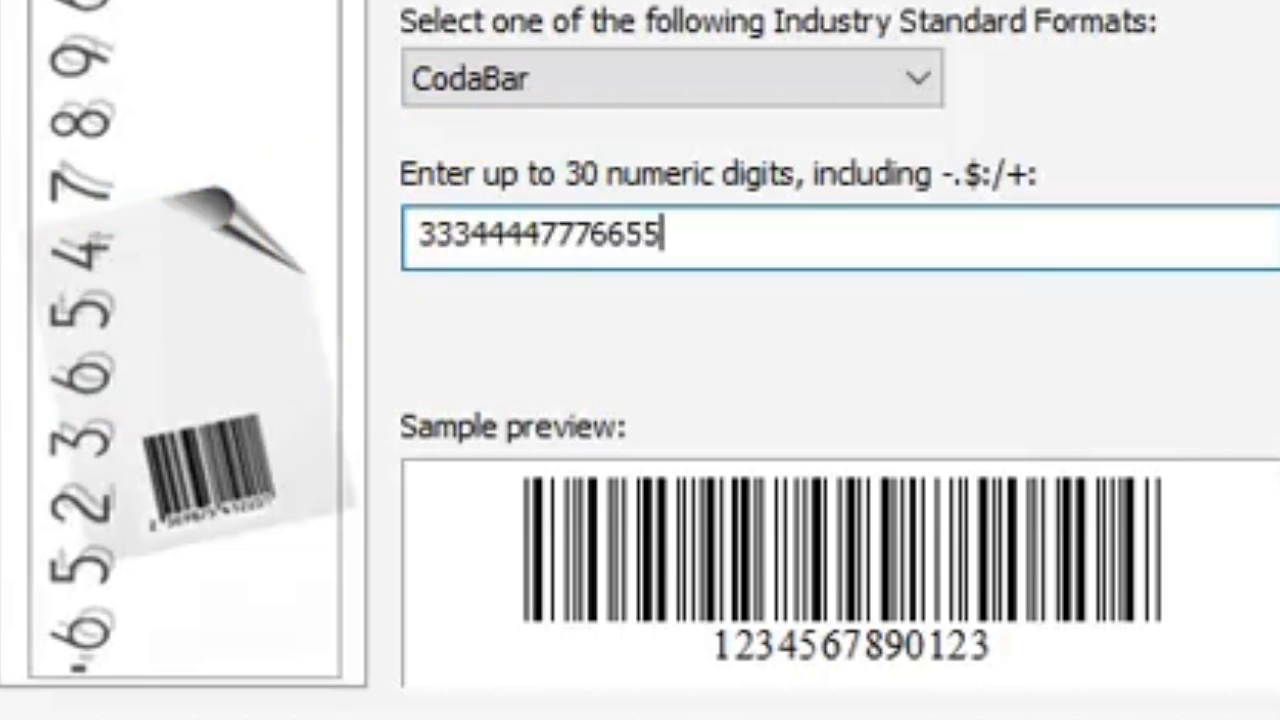
pyautogui.write('55')
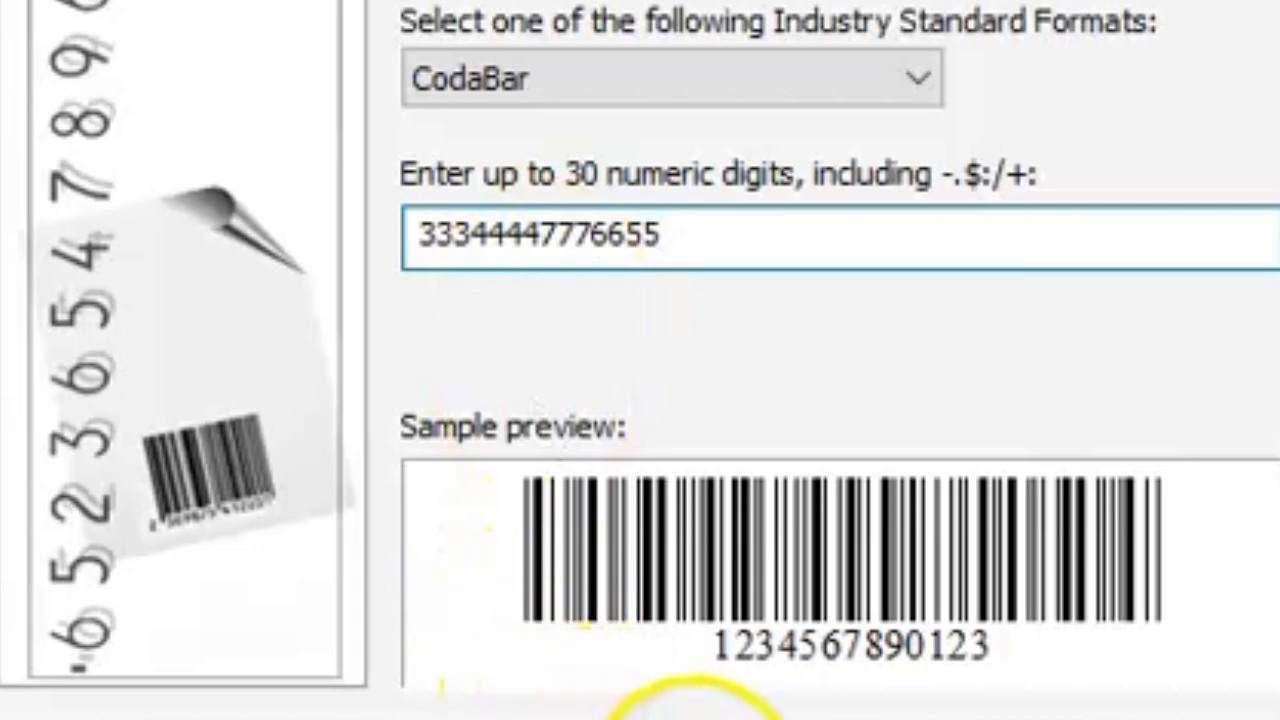
pyautogui.click(655, 503)
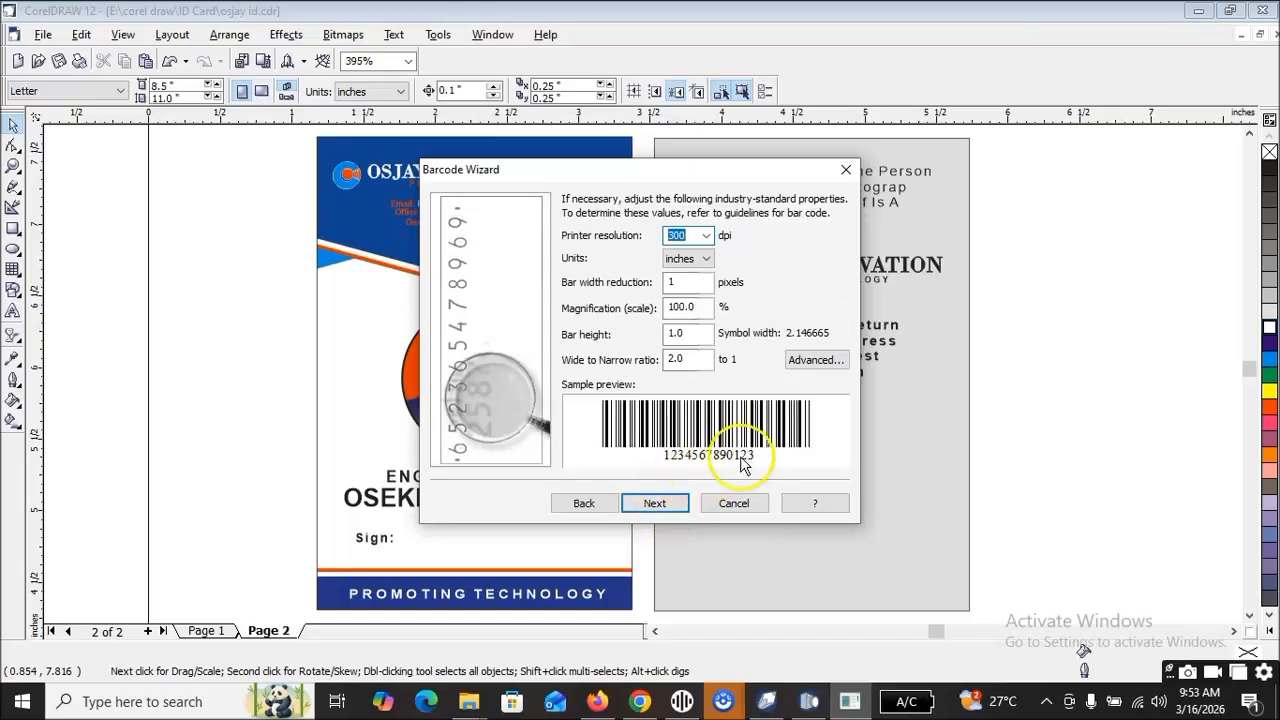
pyautogui.click(666, 508)
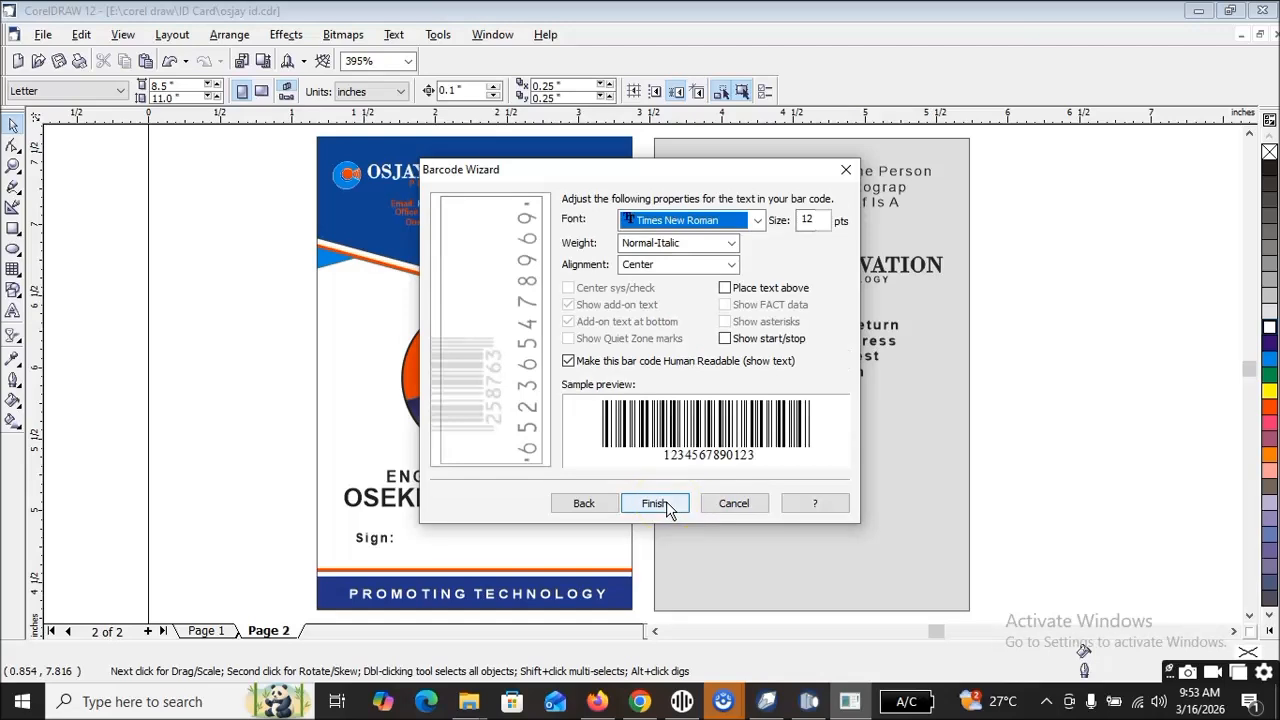
# Finish the barcode, shrink it to about 39%, and place it below the Police Station line
pyautogui.click(656, 504)
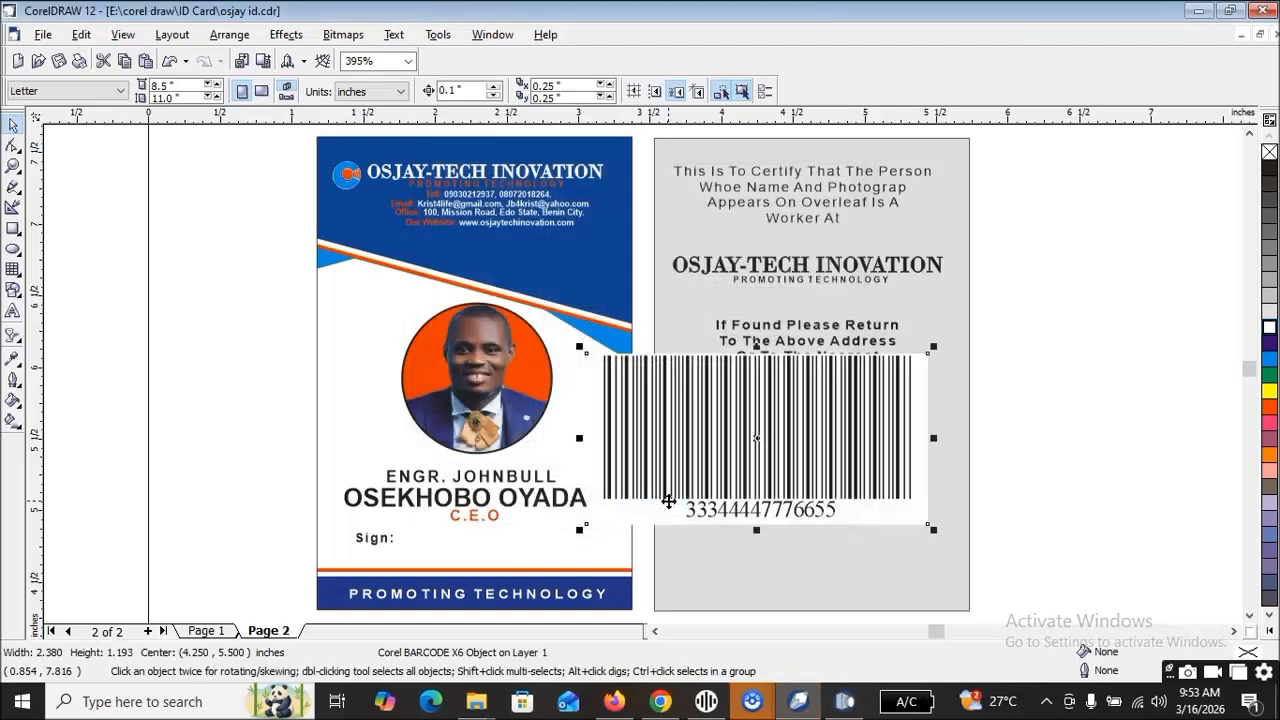
pyautogui.moveTo(733, 436); pyautogui.dragTo(798, 462)
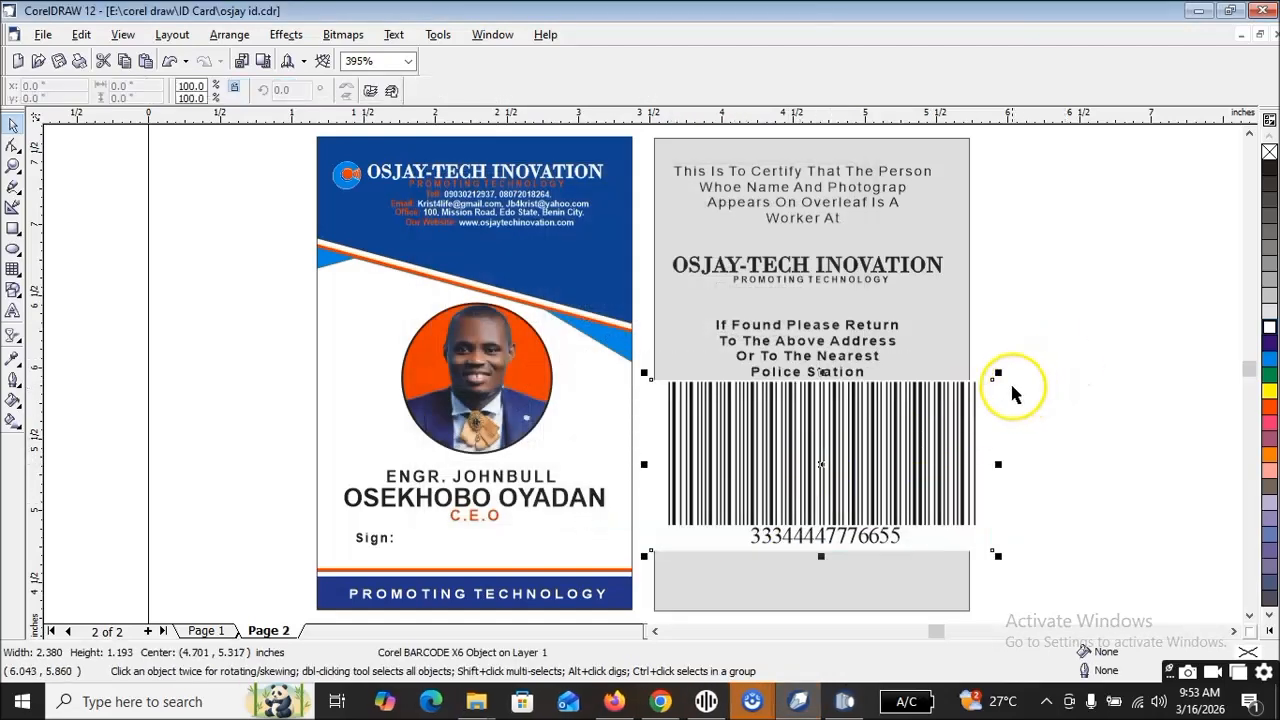
pyautogui.moveTo(1000, 374); pyautogui.dragTo(872, 478)
pyautogui.moveTo(758, 522); pyautogui.dragTo(846, 437)
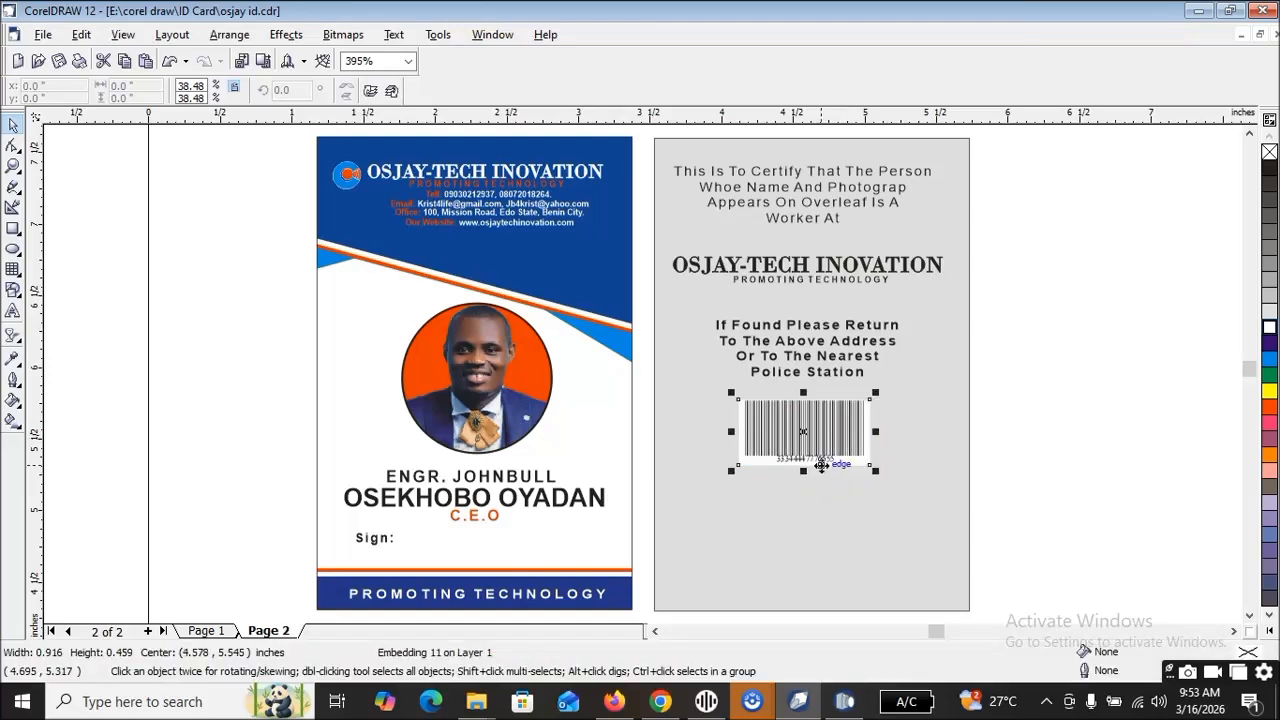
# Enlarge the barcode slightly to 1.072 × 0.537 inches
pyautogui.scroll(5, 823, 437)
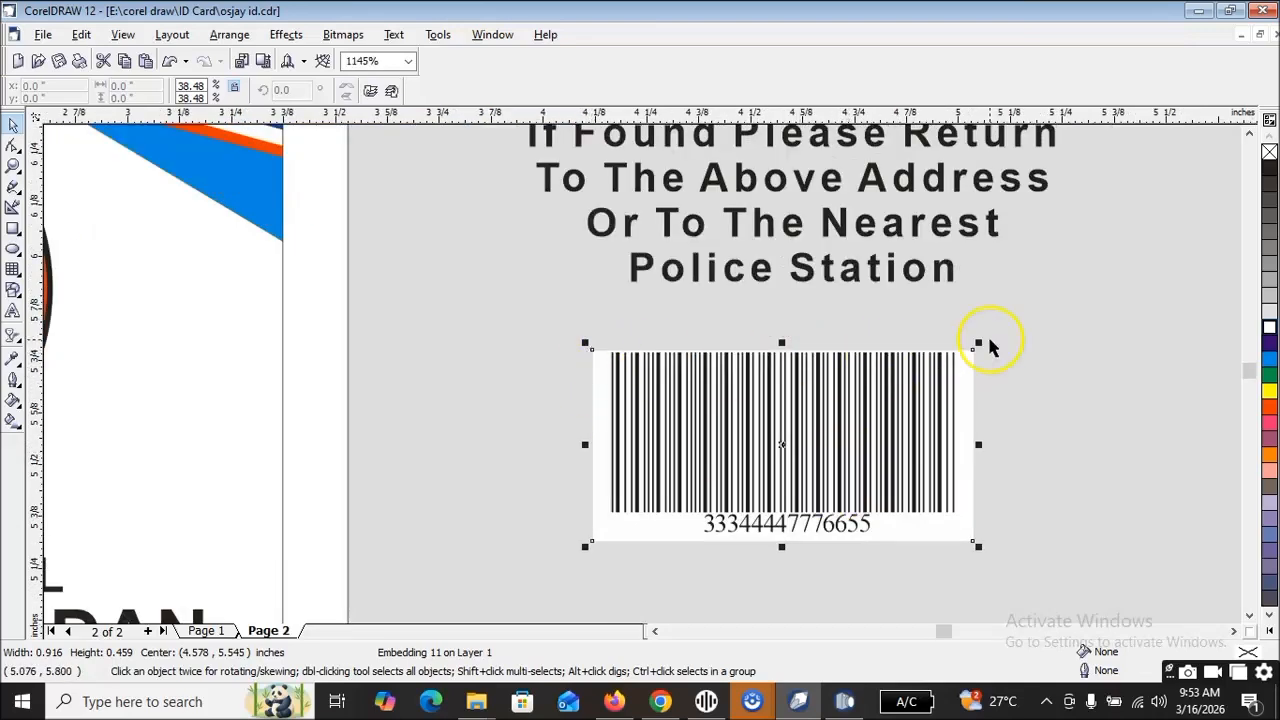
pyautogui.moveTo(982, 343); pyautogui.dragTo(1018, 323)
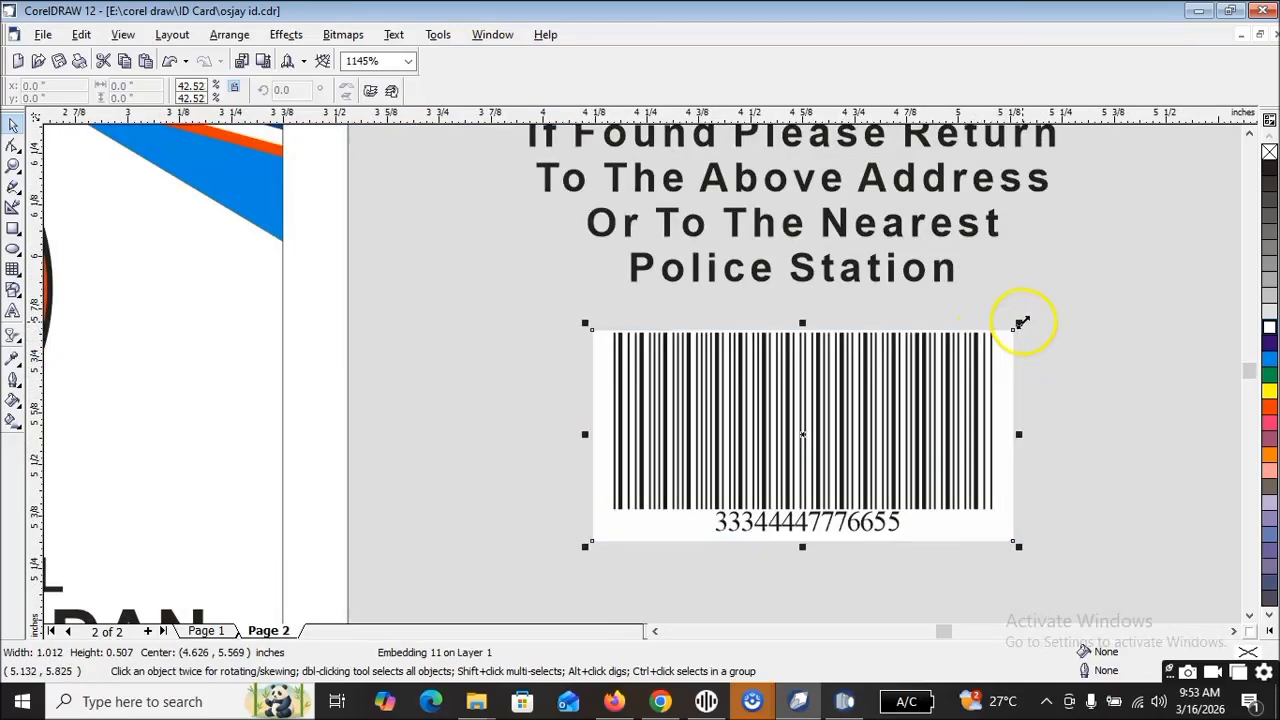
pyautogui.moveTo(586, 325); pyautogui.dragTo(561, 311)
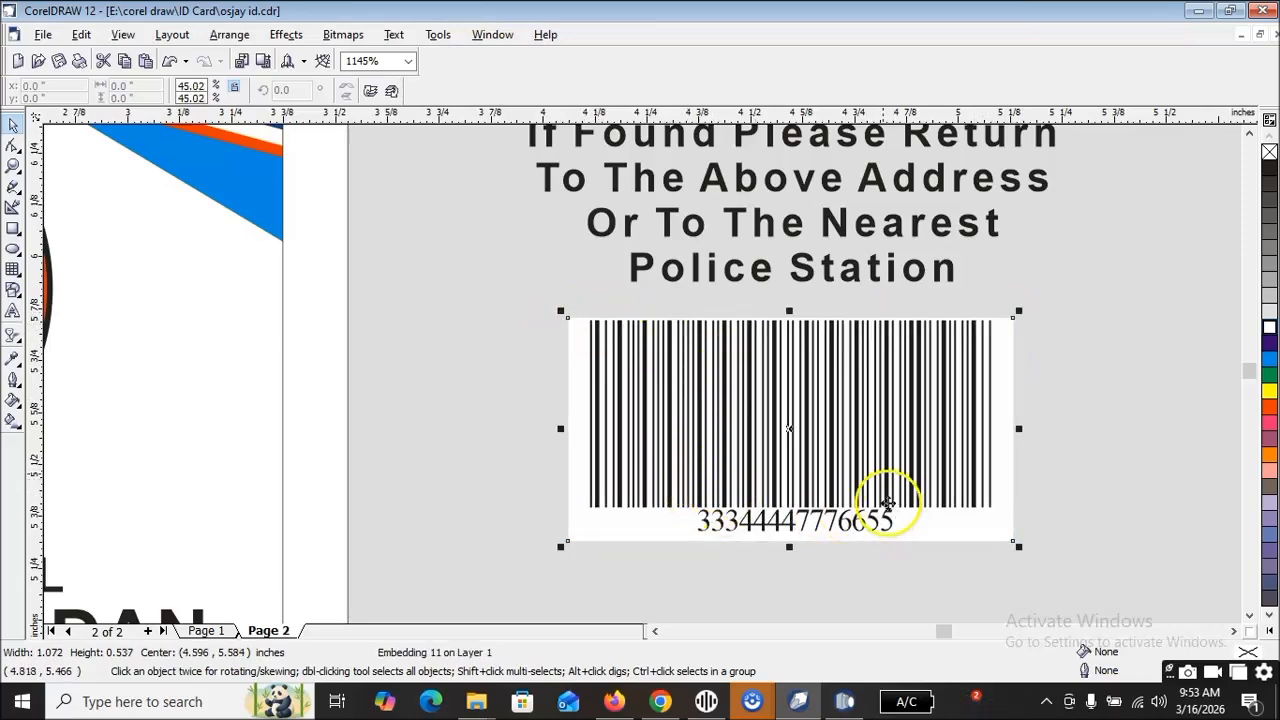
pyautogui.scroll(-4, 891, 520)
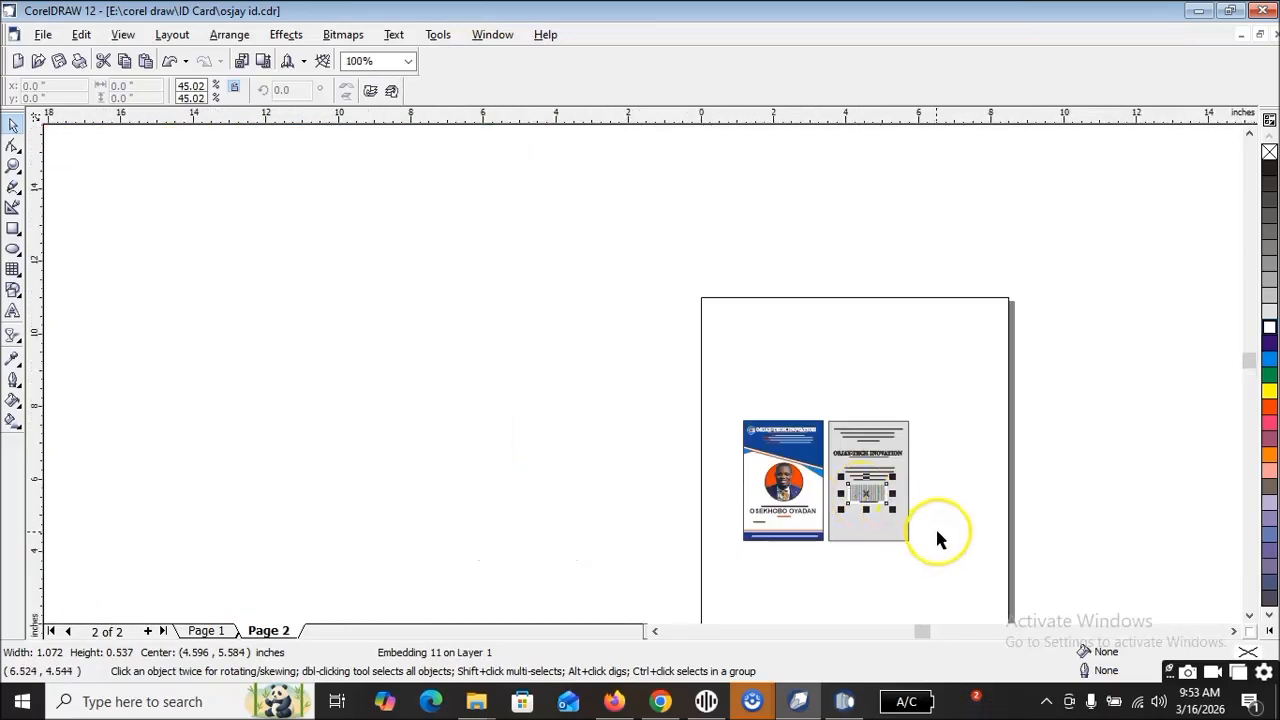
pyautogui.scroll(3, 926, 538)
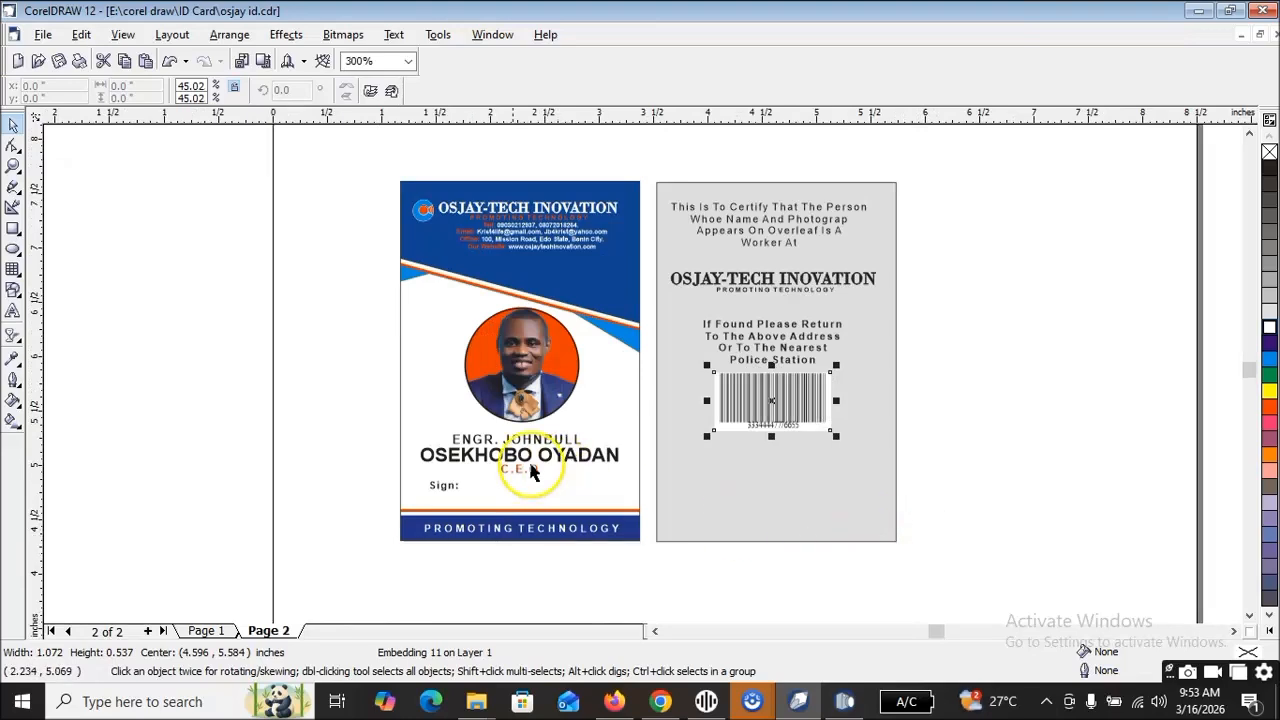
pyautogui.click(300, 412)
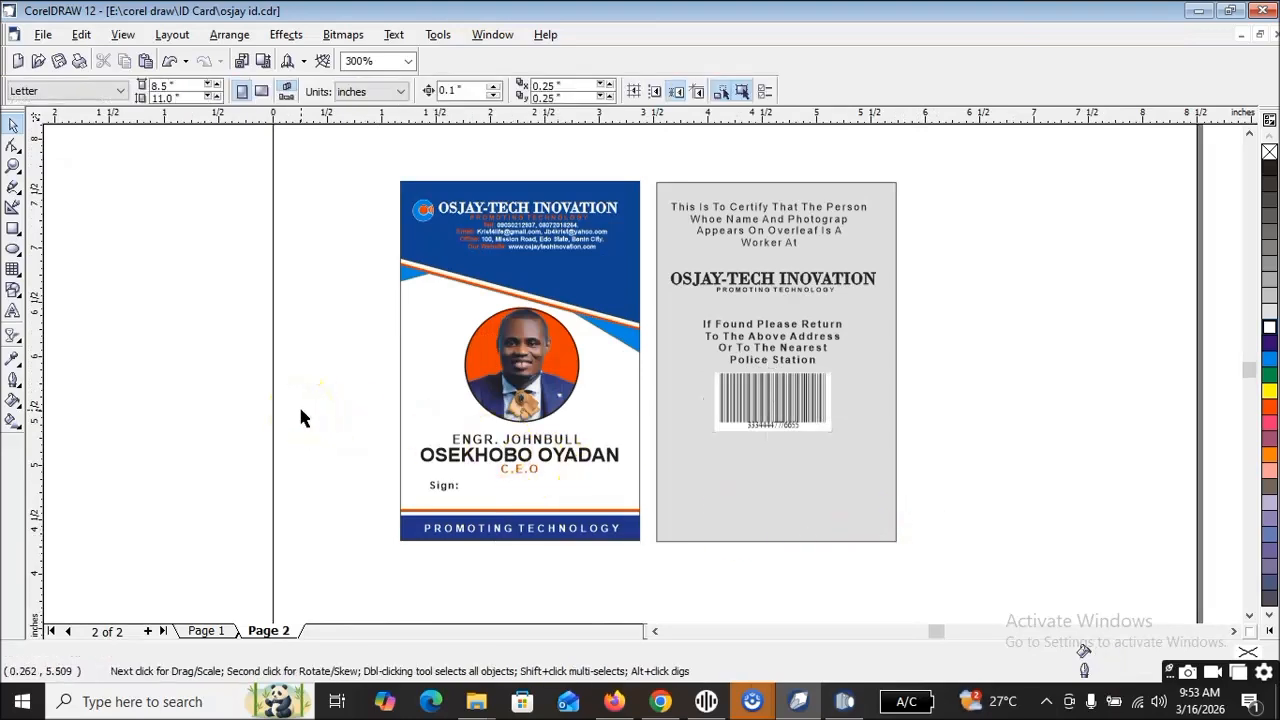
# Move the signature block onto the grey back card
pyautogui.click(683, 537)
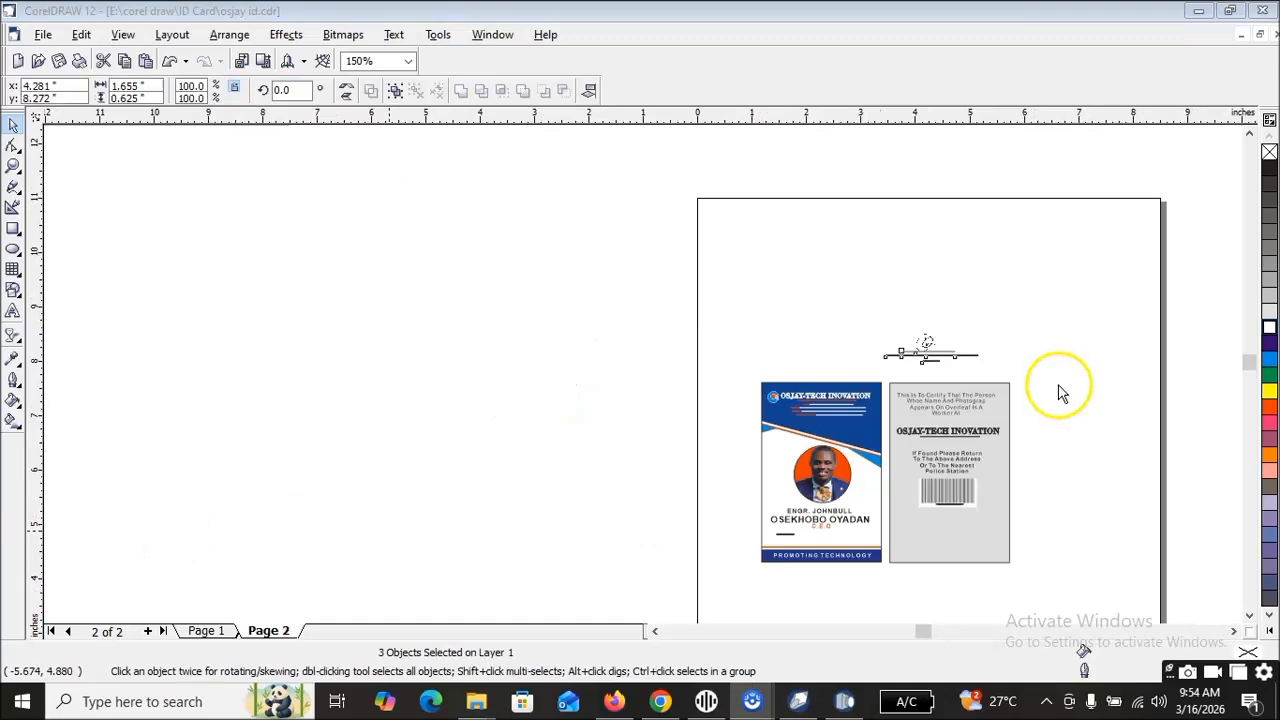
pyautogui.scroll(2, 1058, 394)
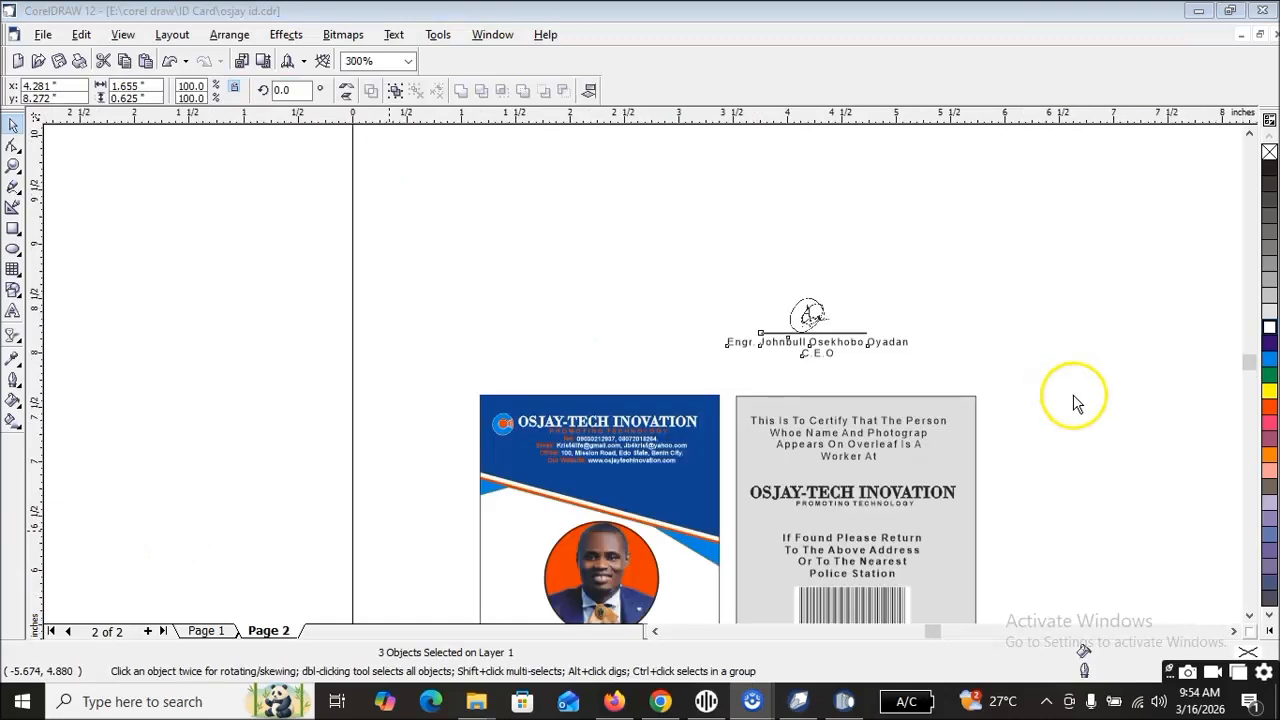
pyautogui.scroll(1, 1015, 430)
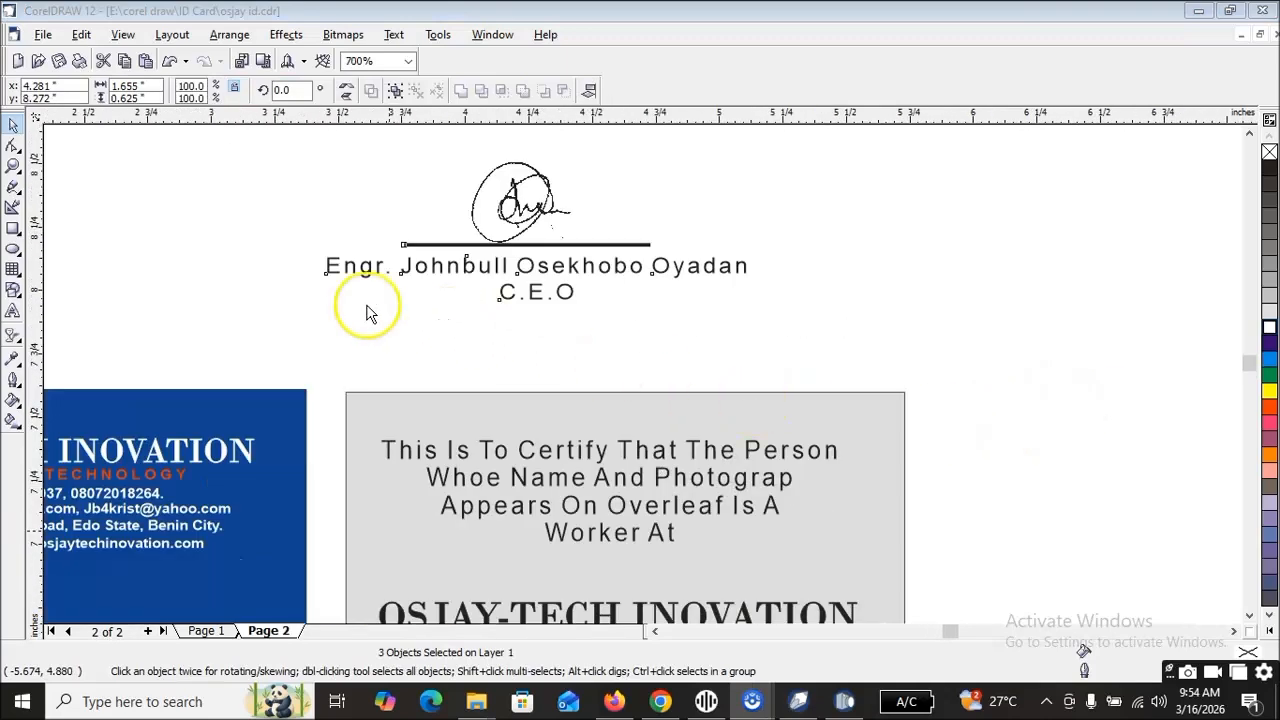
pyautogui.scroll(-3, 520, 288)
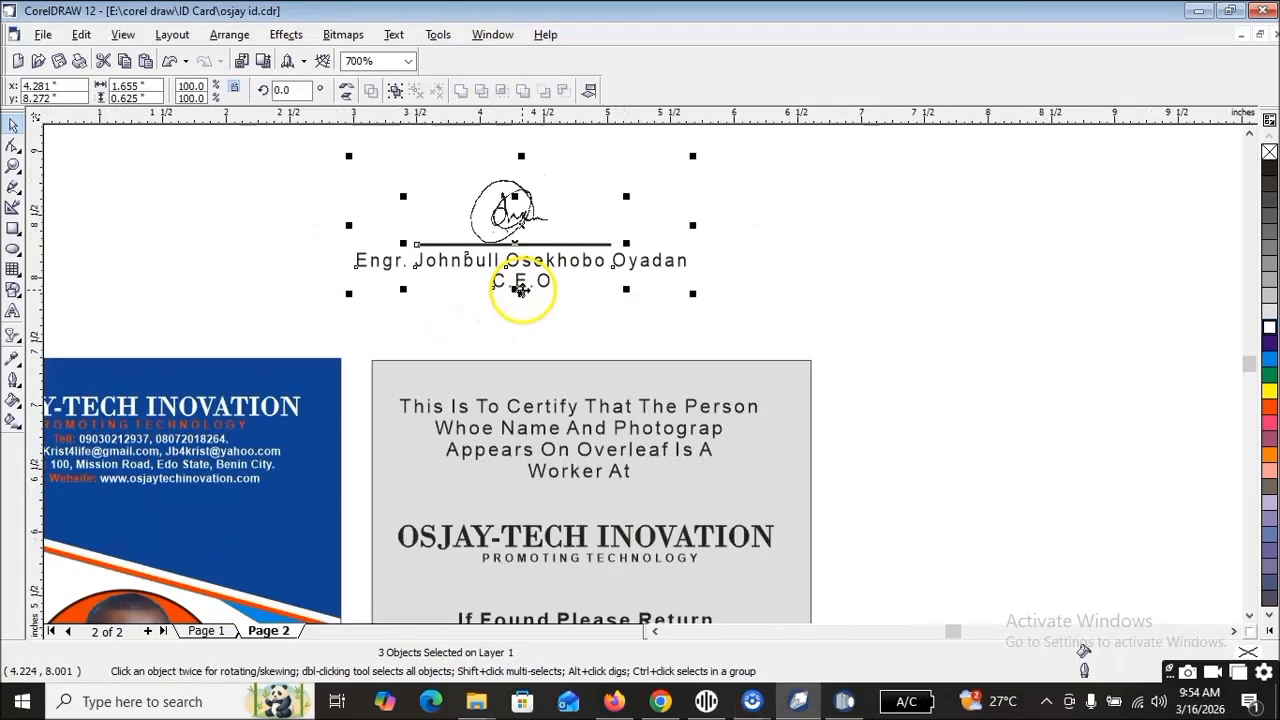
pyautogui.moveTo(508, 271)
pyautogui.mouseDown()
pyautogui.moveTo(530, 405)
pyautogui.moveTo(523, 393)
pyautogui.mouseUp()
pyautogui.scroll(4, 567, 413)
pyautogui.click(343, 372)
# Nudge the signature image right and shift the name and C.E.O text slightly left
pyautogui.click(330, 292)
pyautogui.moveTo(328, 292); pyautogui.dragTo(321, 290)
pyautogui.press('Right')
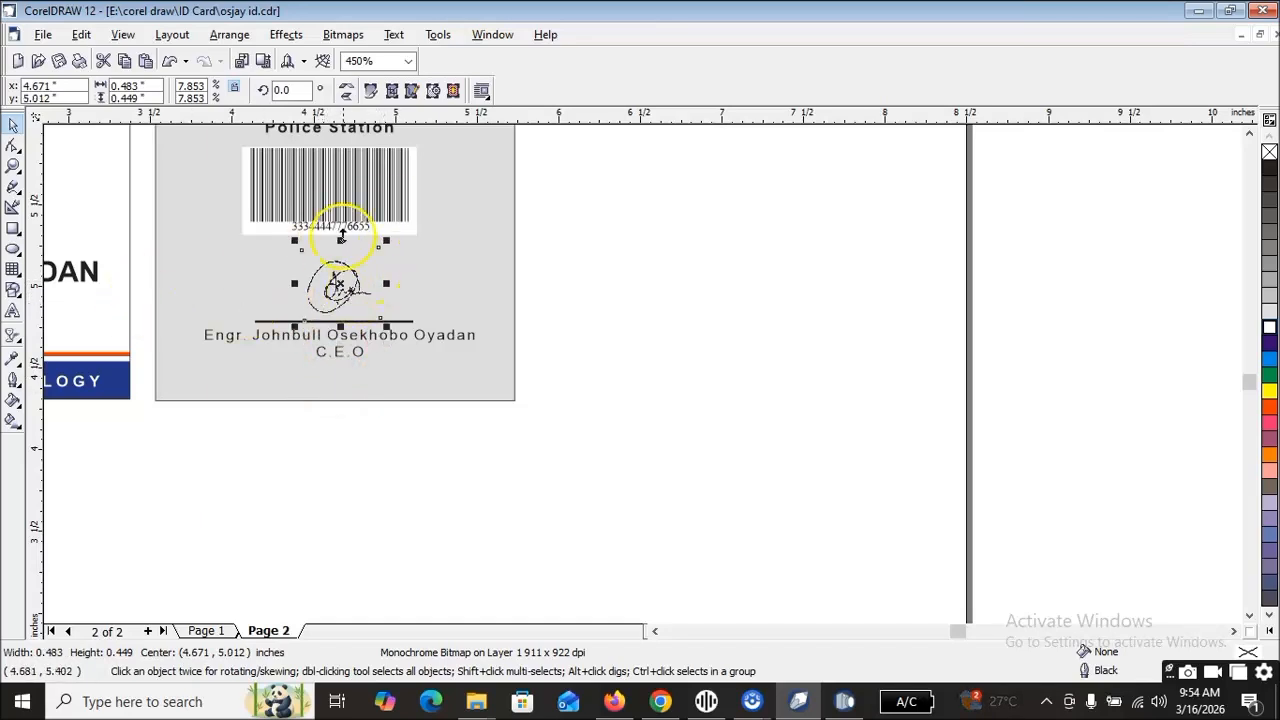
pyautogui.scroll(2, 251, 243)
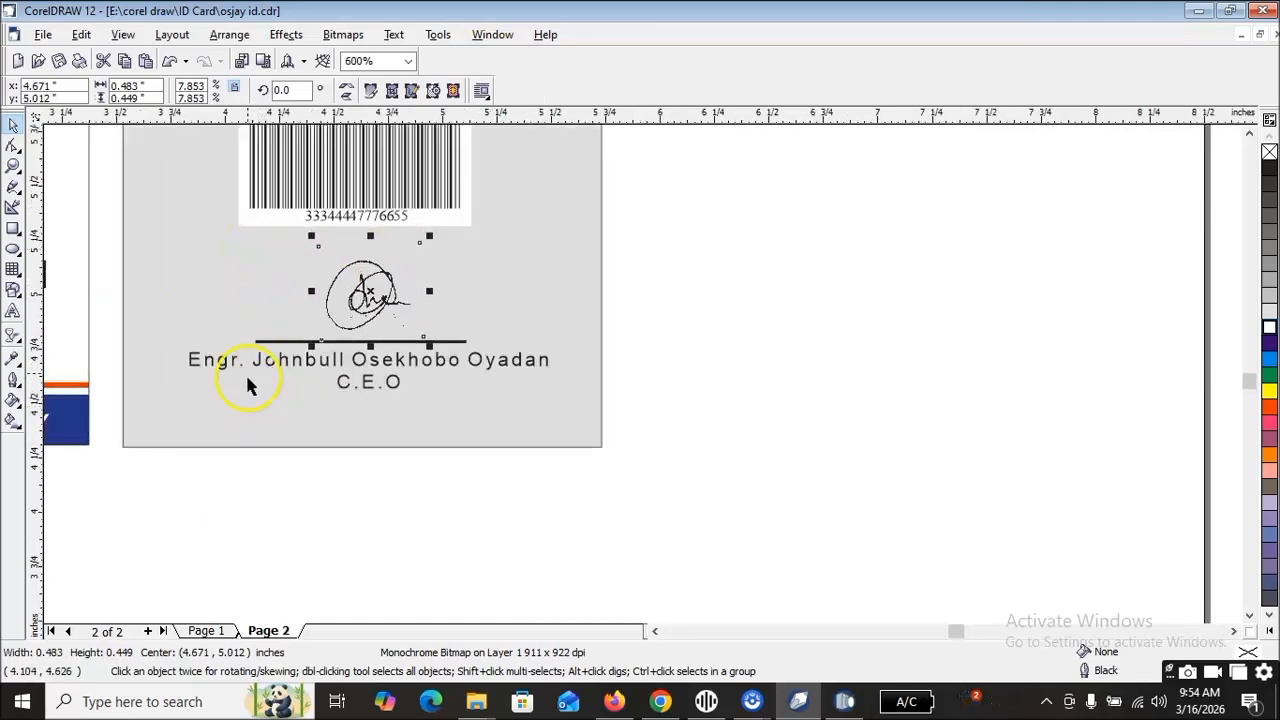
pyautogui.click(282, 365)
pyautogui.click(291, 362)
pyautogui.click(303, 359)
pyautogui.moveTo(305, 365); pyautogui.dragTo(292, 357)
# Toggle the signature image between rotate/skew and resize modes
pyautogui.click(367, 290)
pyautogui.click(372, 299)
pyautogui.click(370, 297)
pyautogui.scroll(3, 368, 285)
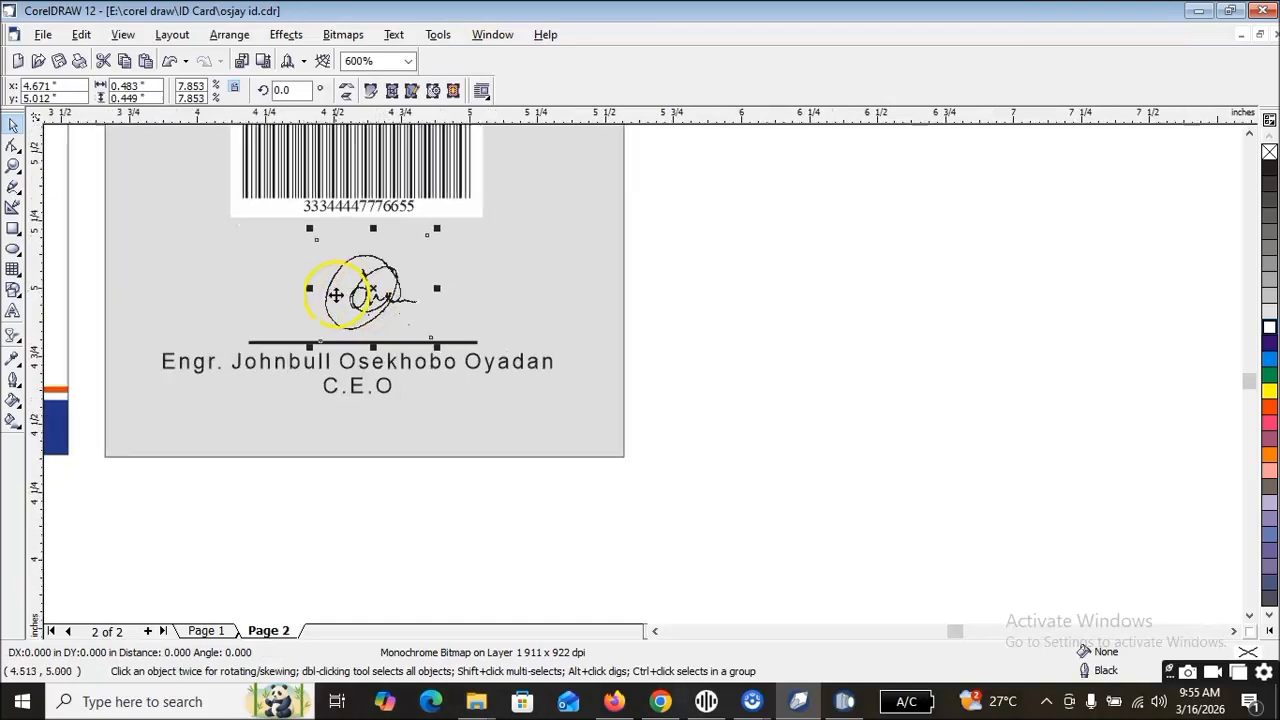
pyautogui.click(383, 259)
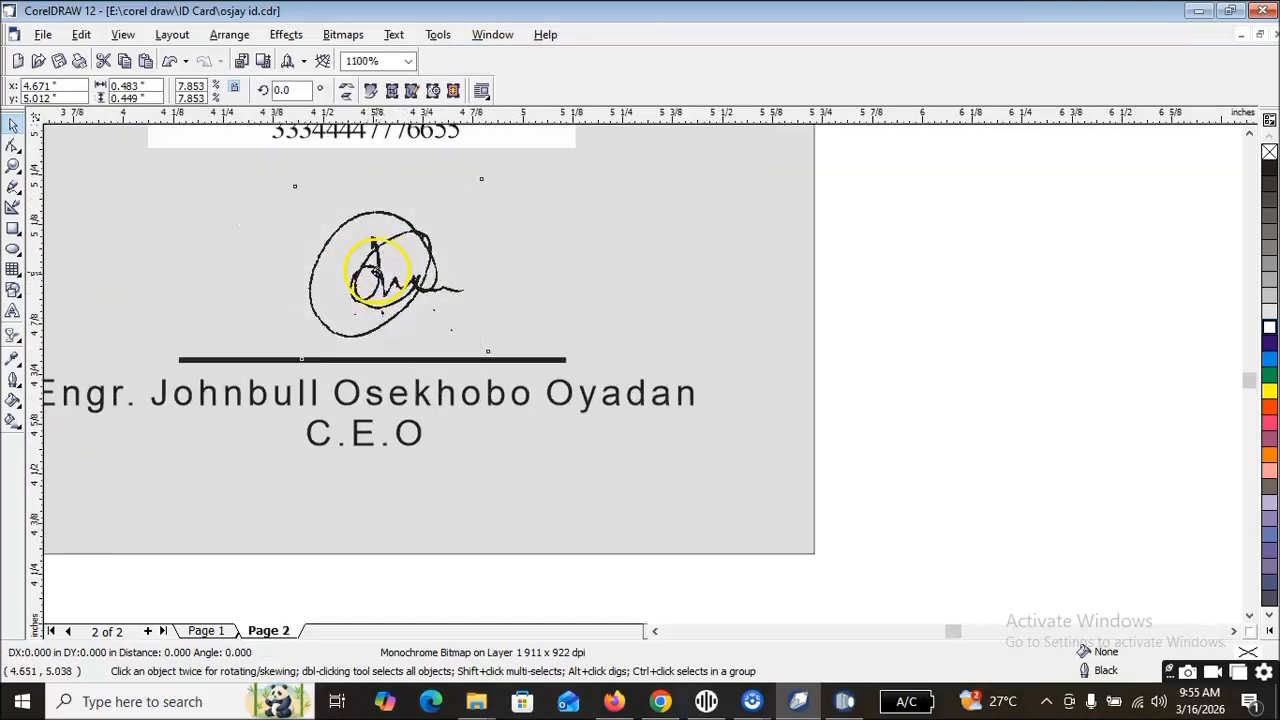
pyautogui.scroll(-2, 343, 291)
pyautogui.scroll(-5, 352, 314)
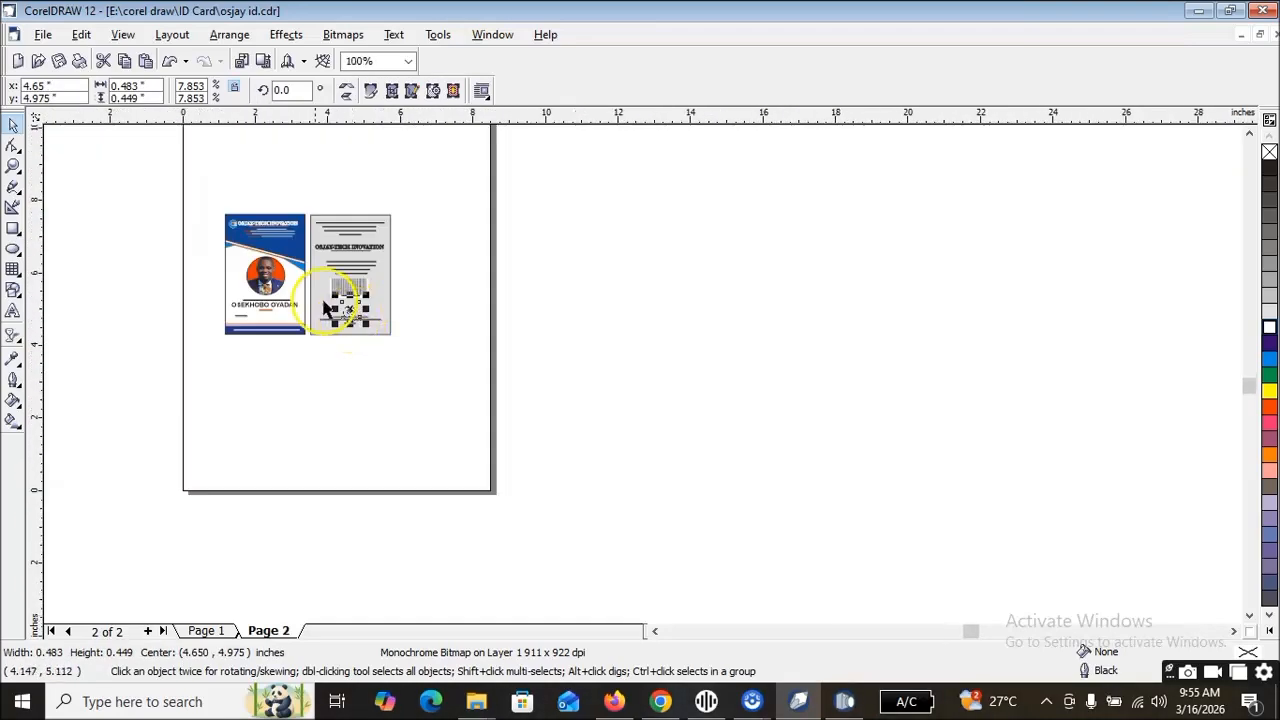
pyautogui.scroll(4, 209, 262)
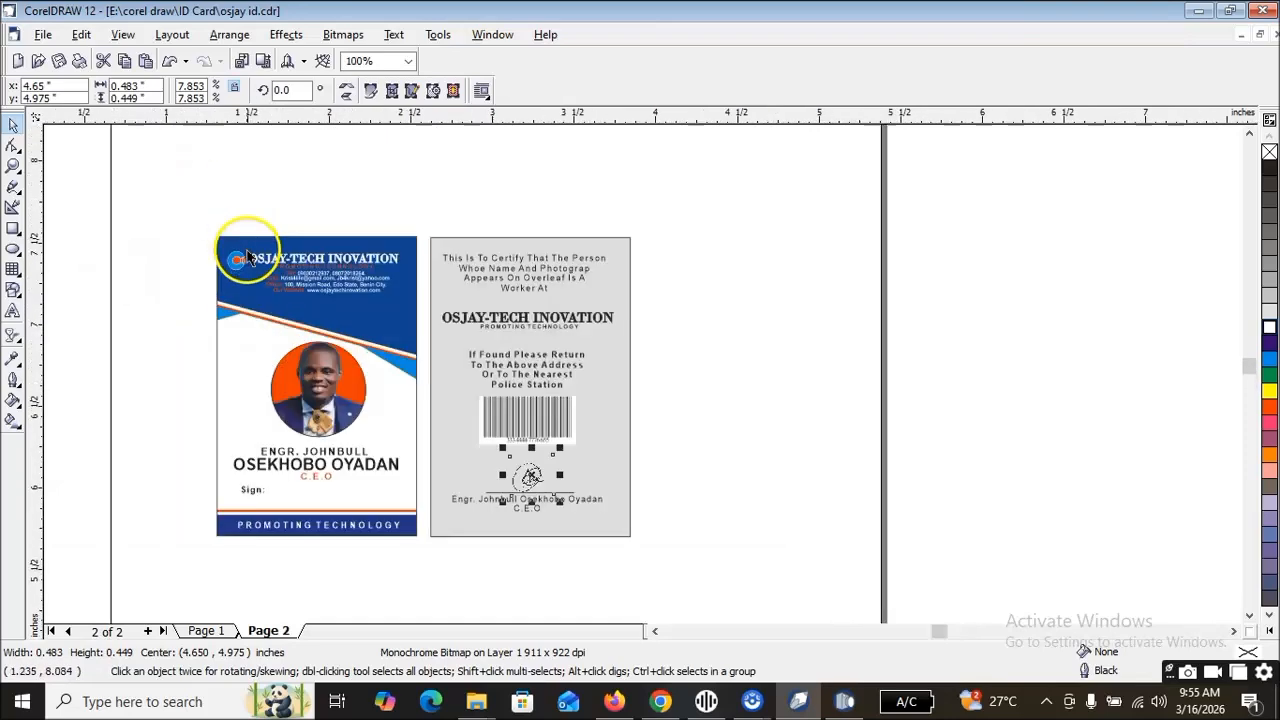
pyautogui.scroll(-4, 552, 455)
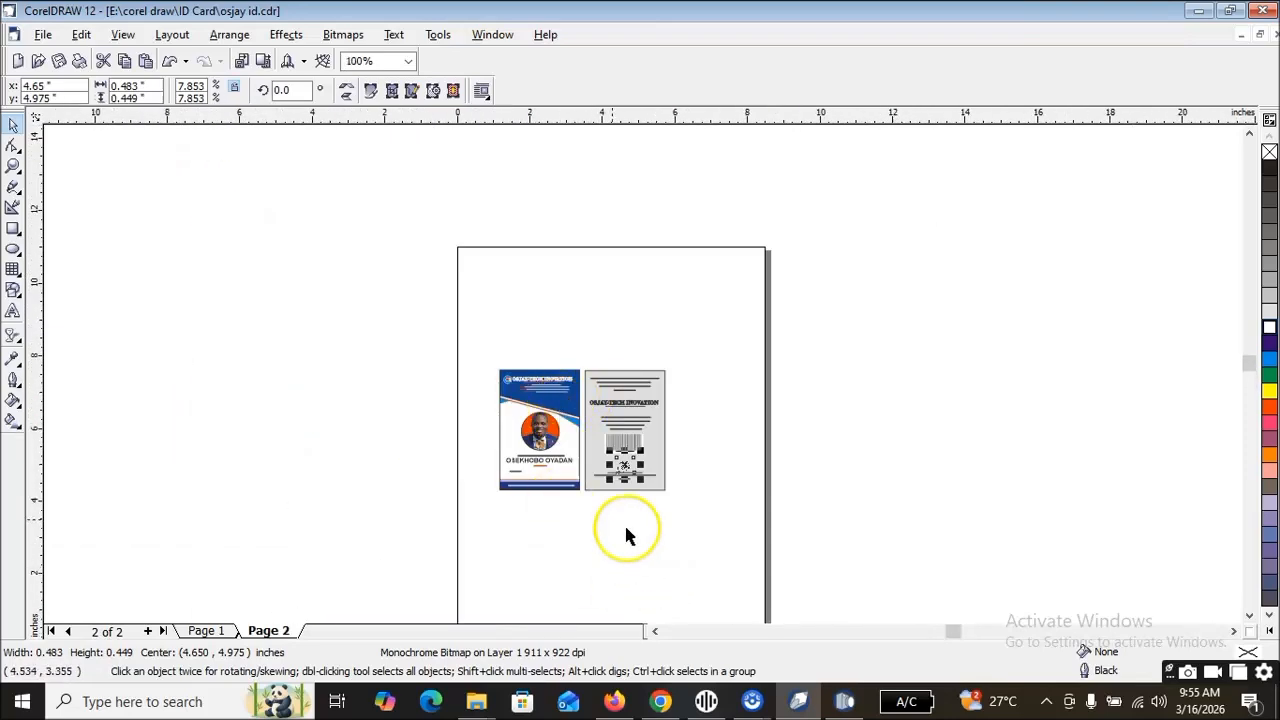
pyautogui.scroll(4, 626, 535)
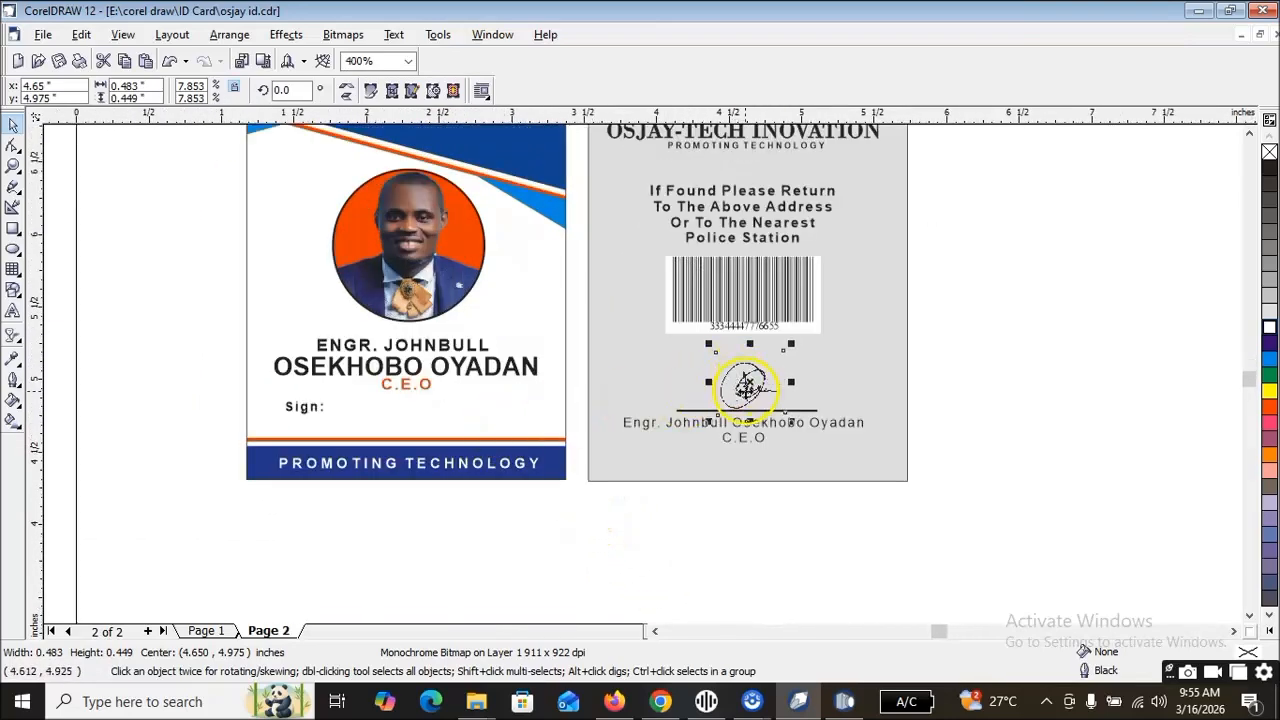
# Duplicate the signature and place the copy beside Sign: on the front card
pyautogui.hotkey('ctrl', 'd')
pyautogui.moveTo(790, 345)
pyautogui.mouseDown()
pyautogui.moveTo(566, 394)
pyautogui.moveTo(357, 406)
pyautogui.moveTo(400, 392)
pyautogui.moveTo(355, 420)
pyautogui.moveTo(349, 410)
pyautogui.mouseUp()
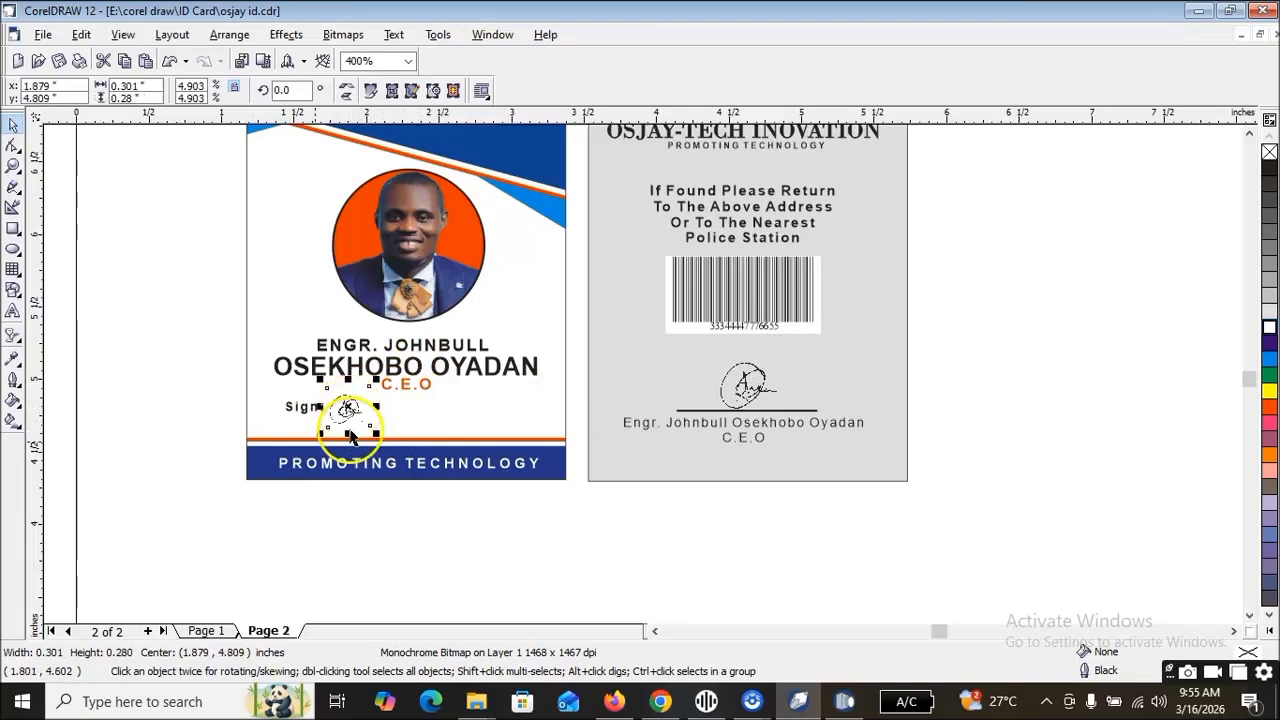
pyautogui.click(152, 408)
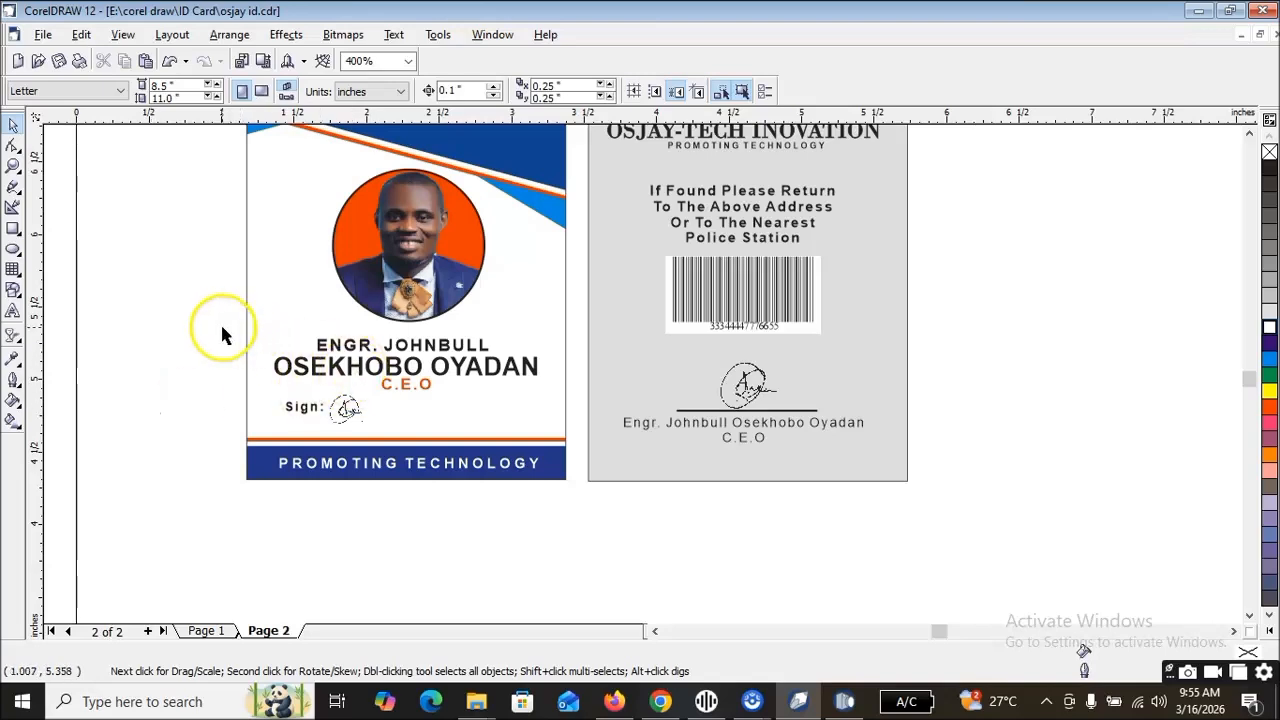
pyautogui.scroll(-2, 219, 323)
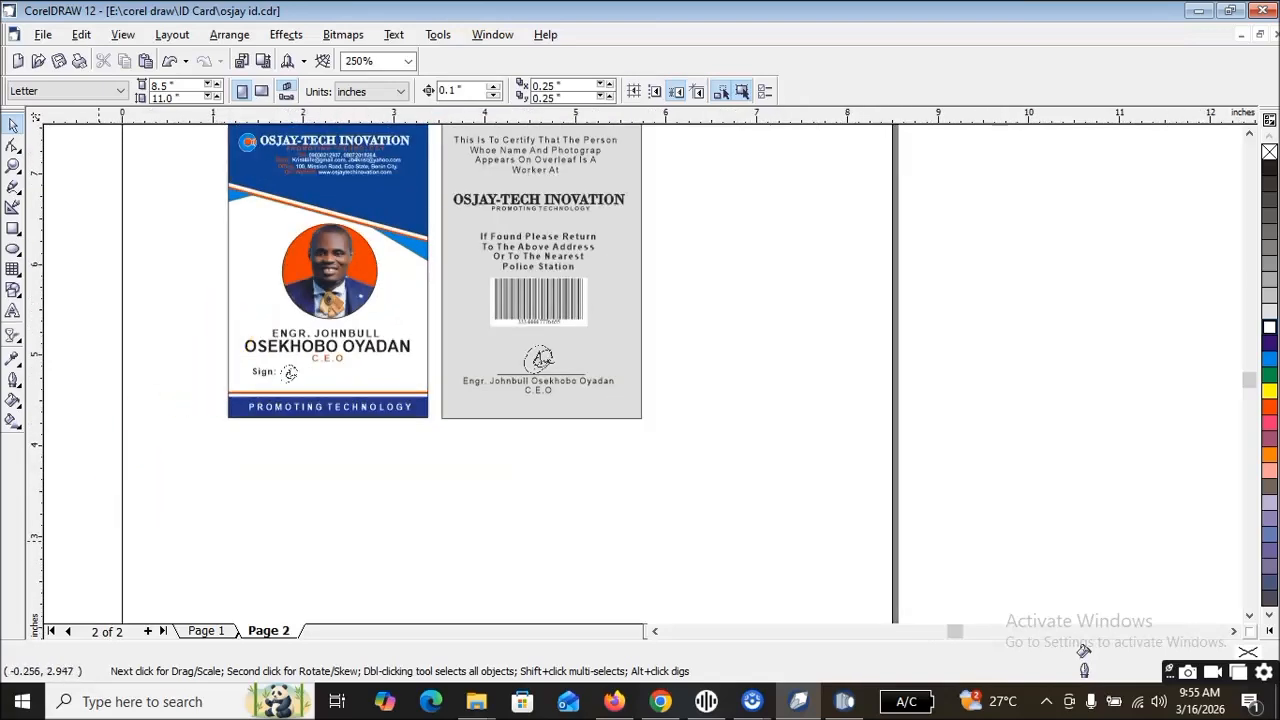
# Type the label IDENTITY CARD below the front card
pyautogui.click(12, 312)
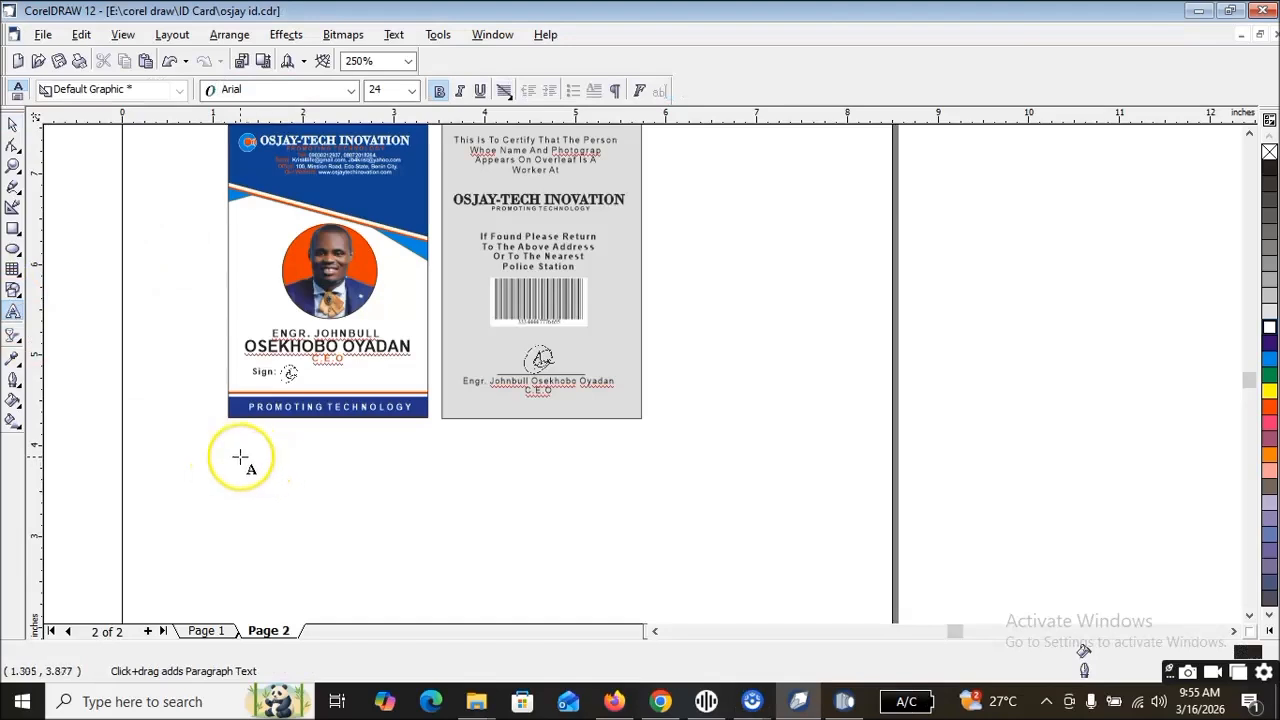
pyautogui.click(238, 432)
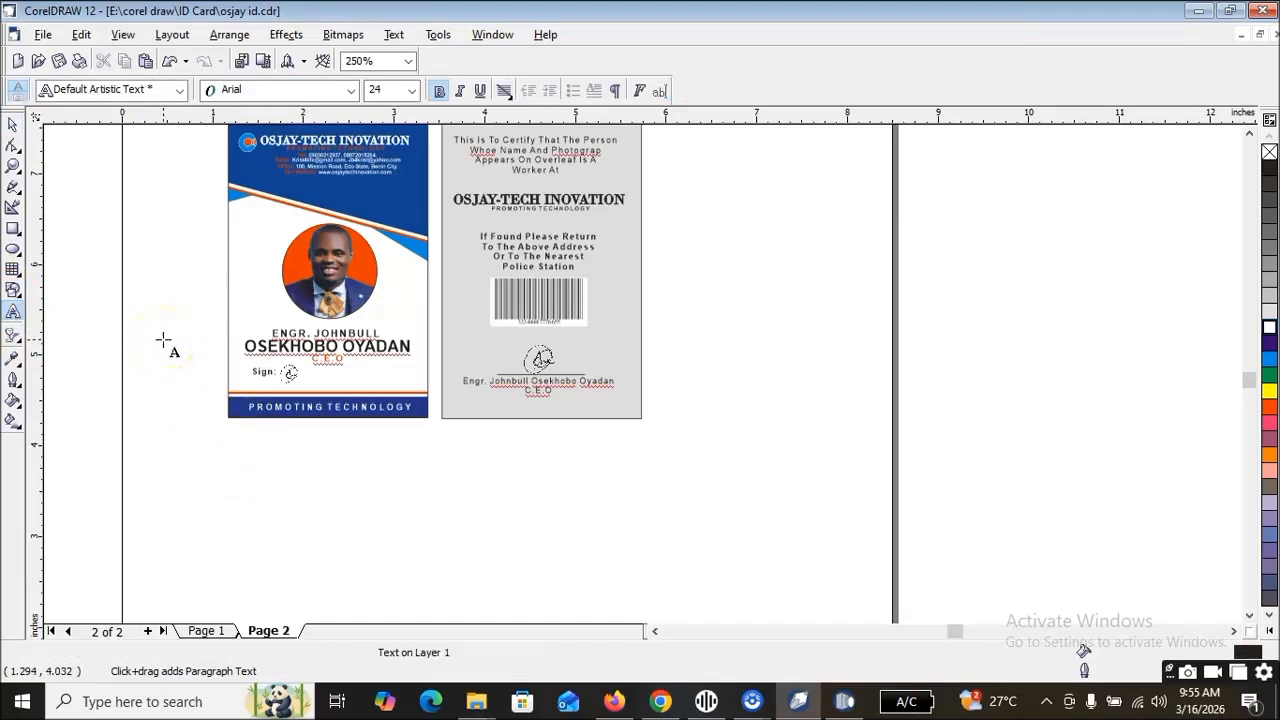
pyautogui.write('IDENTITY CARD')
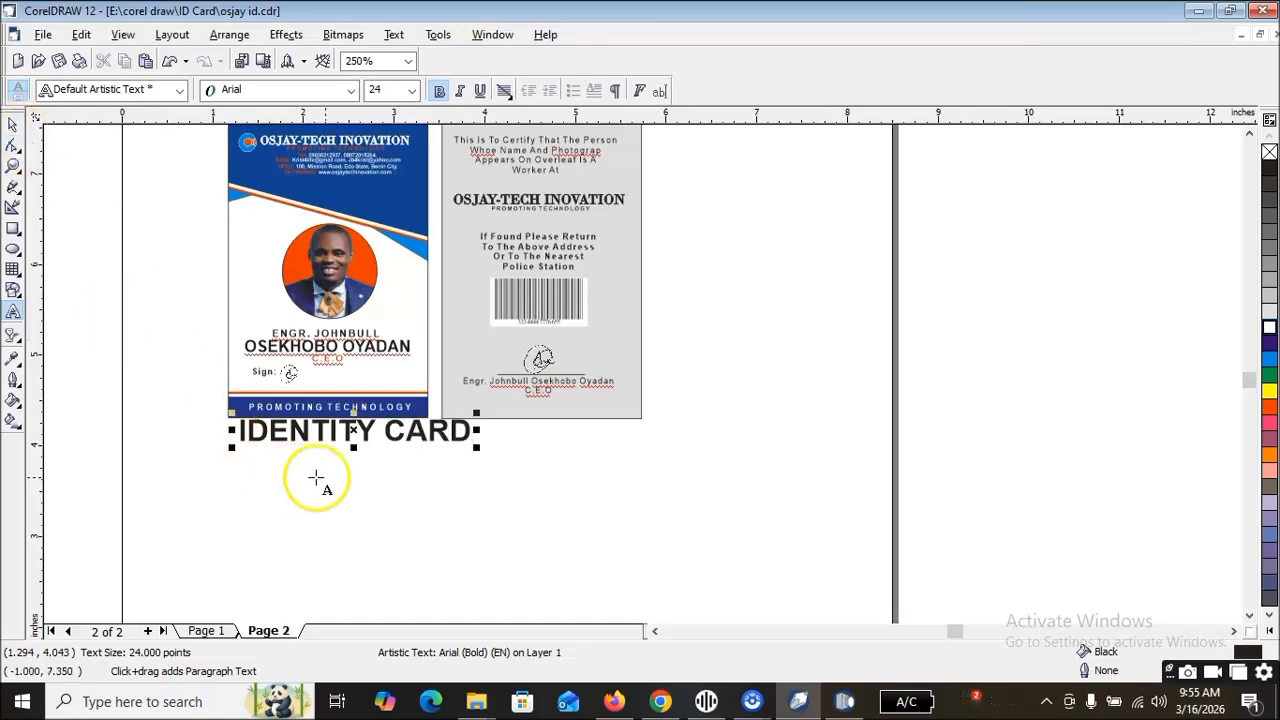
# Set IDENTITY CARD to 10 pt bold
pyautogui.click(13, 124)
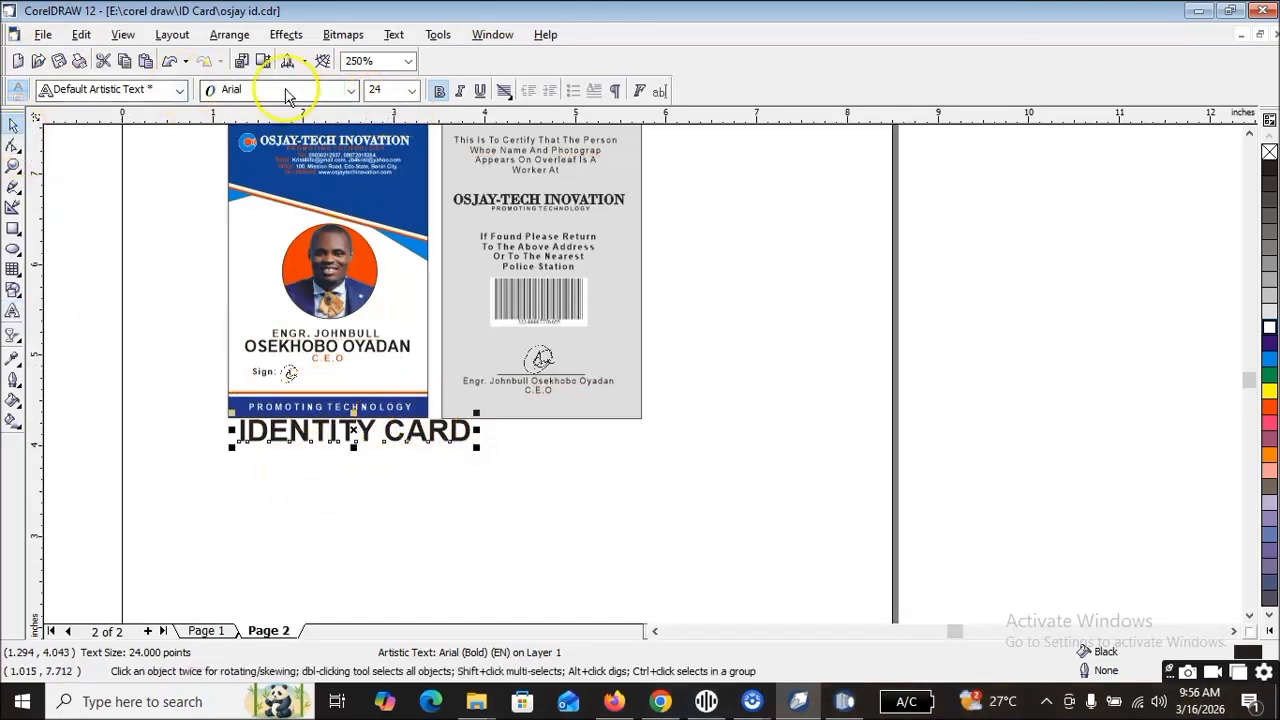
pyautogui.click(440, 91)
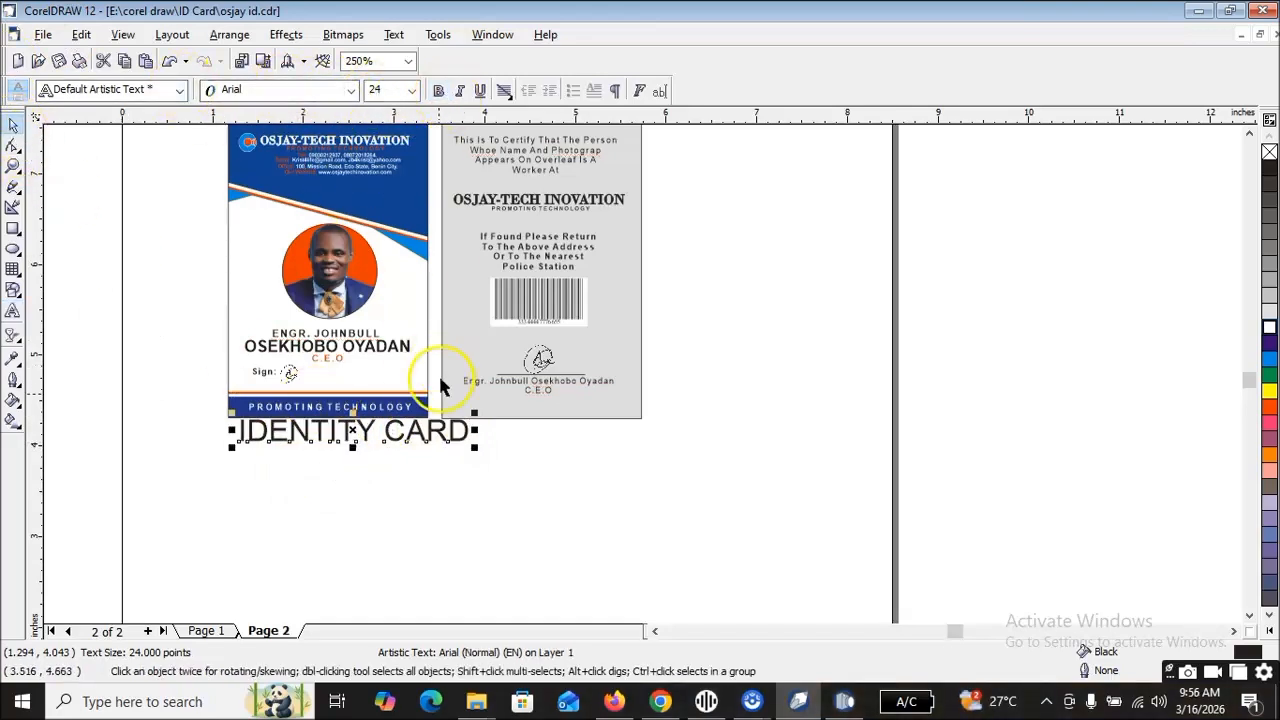
pyautogui.click(411, 90)
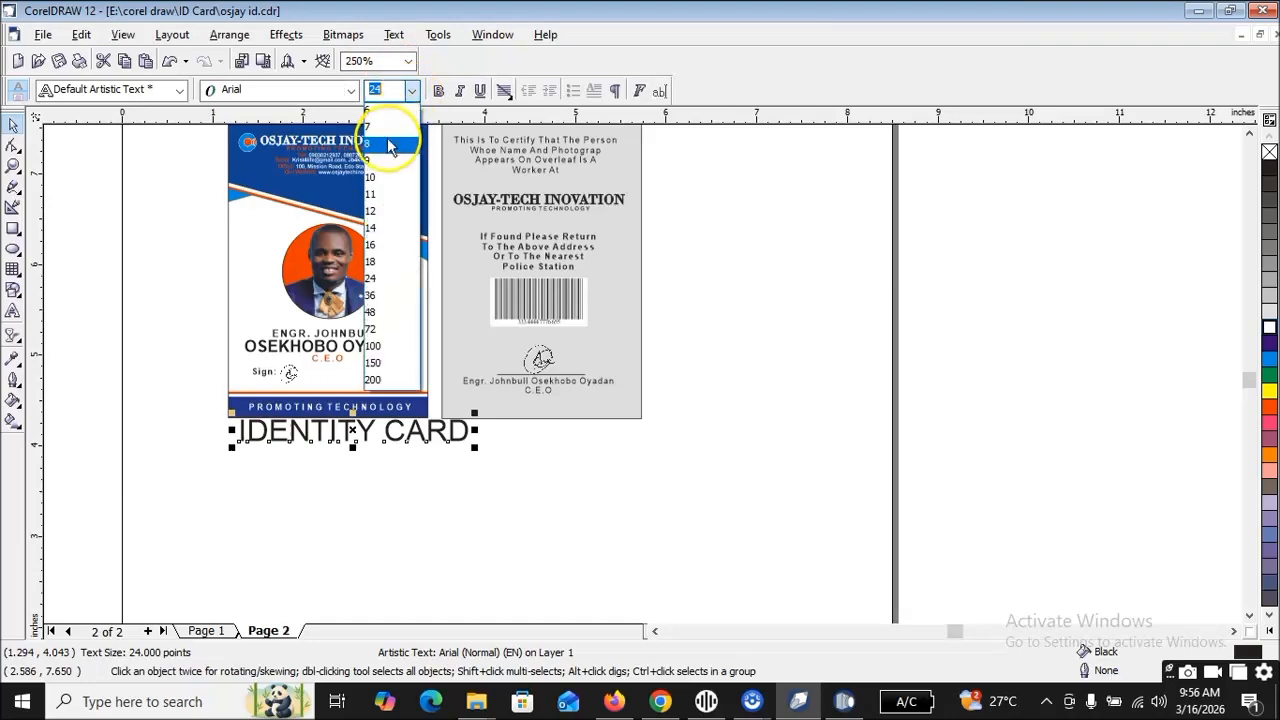
pyautogui.click(391, 163)
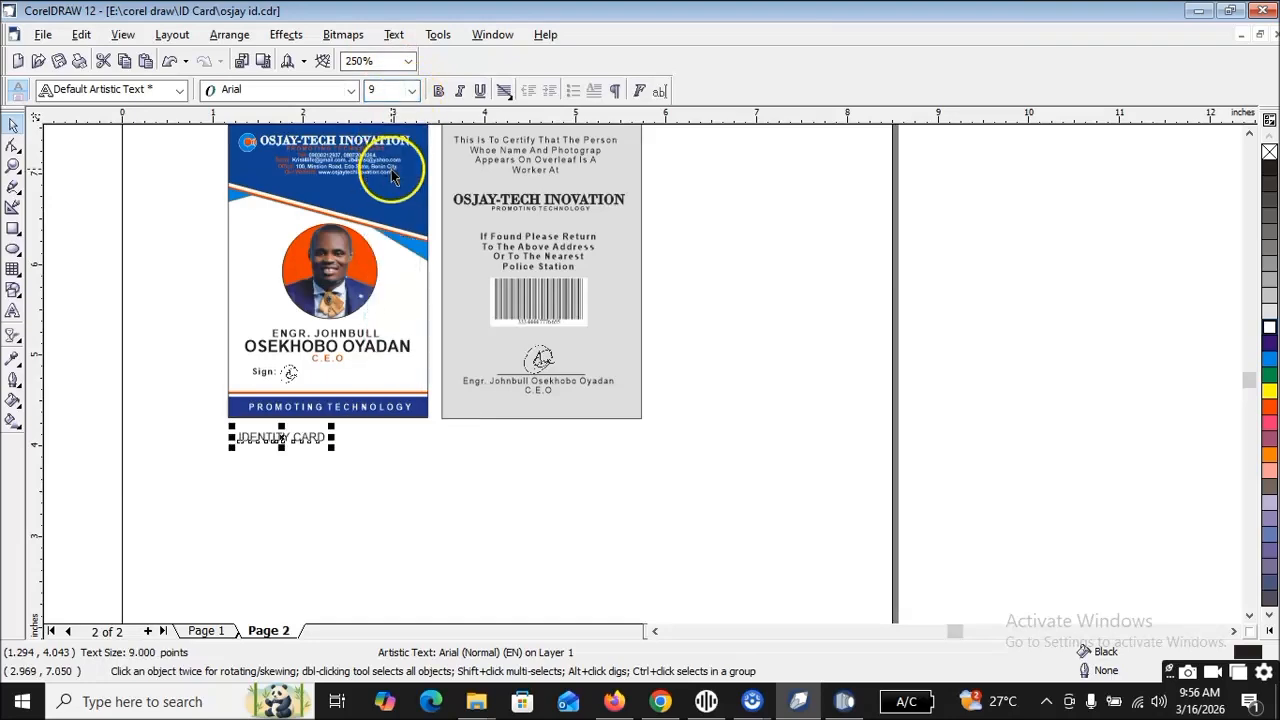
pyautogui.click(411, 91)
pyautogui.click(391, 177)
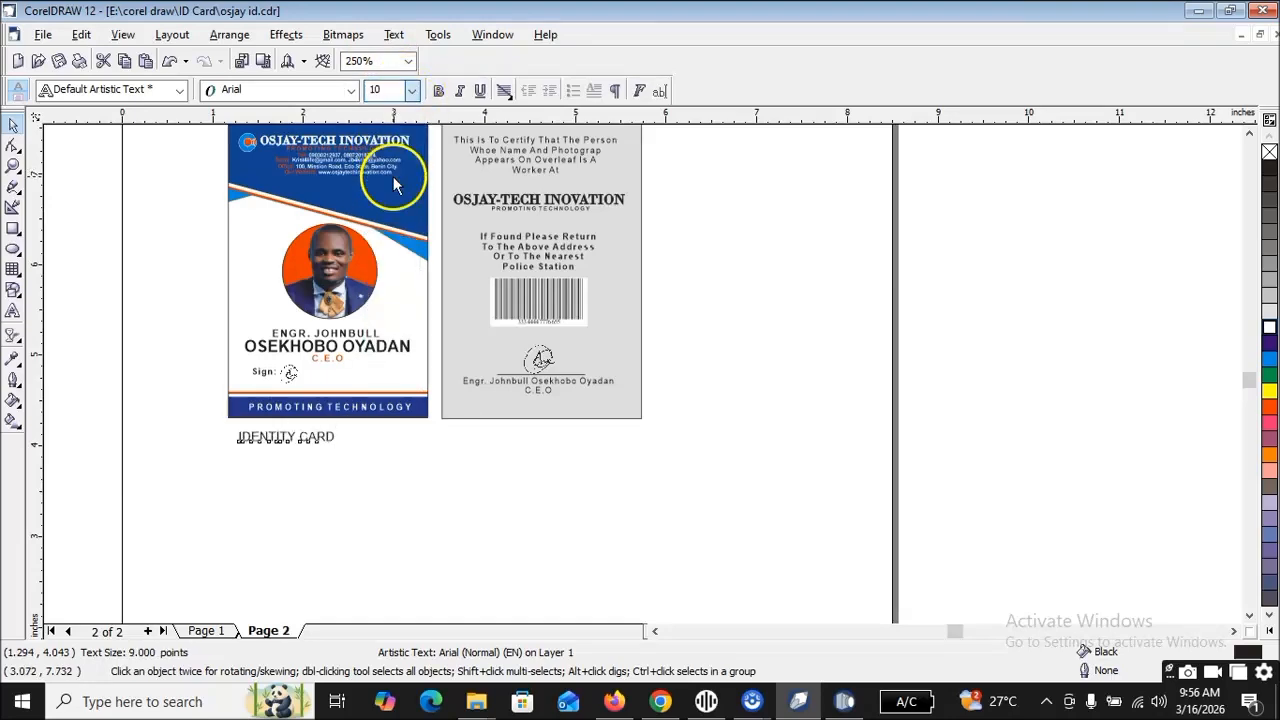
pyautogui.click(442, 91)
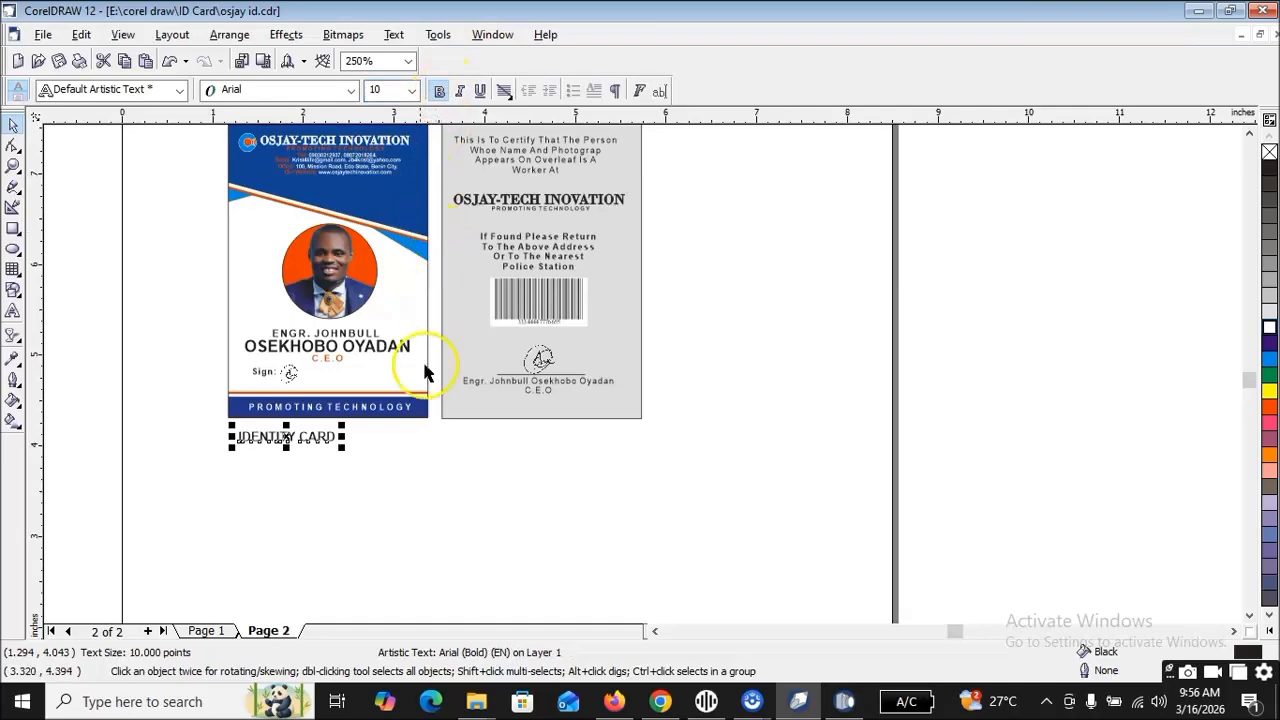
# Widen the letter spacing of IDENTITY CARD
pyautogui.click(13, 146)
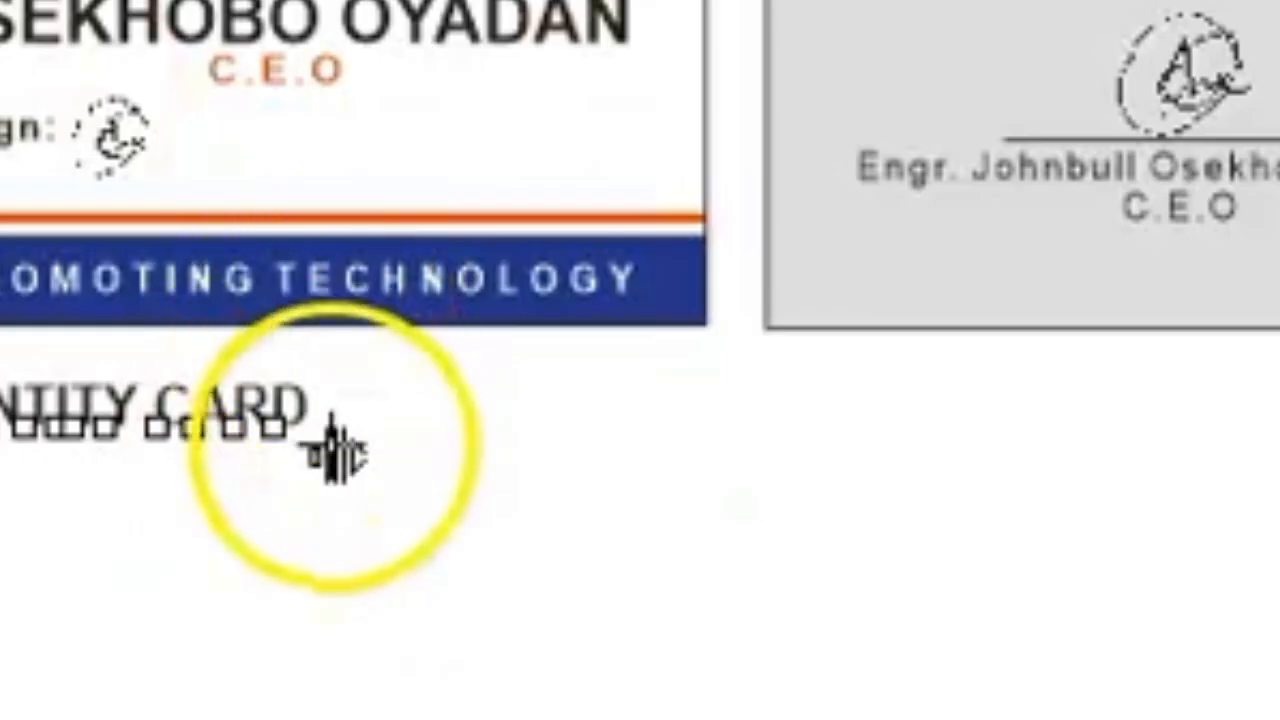
pyautogui.moveTo(343, 448); pyautogui.dragTo(420, 451)
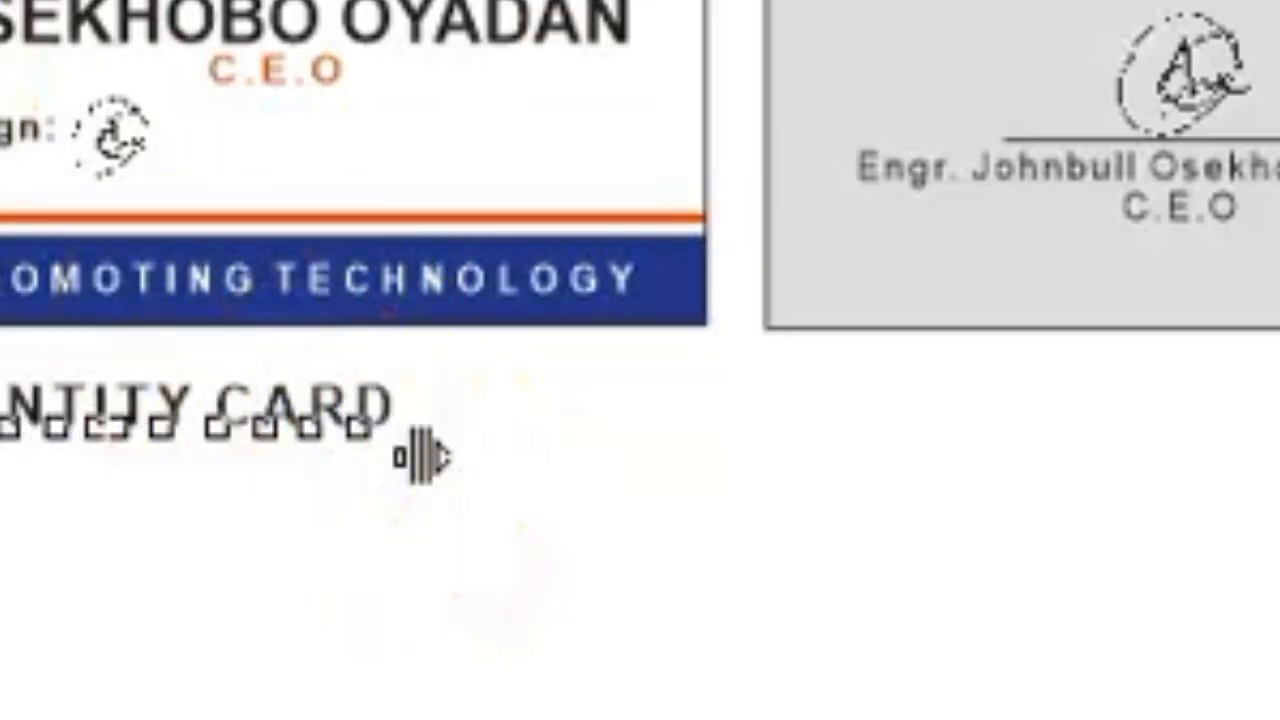
pyautogui.click(13, 122)
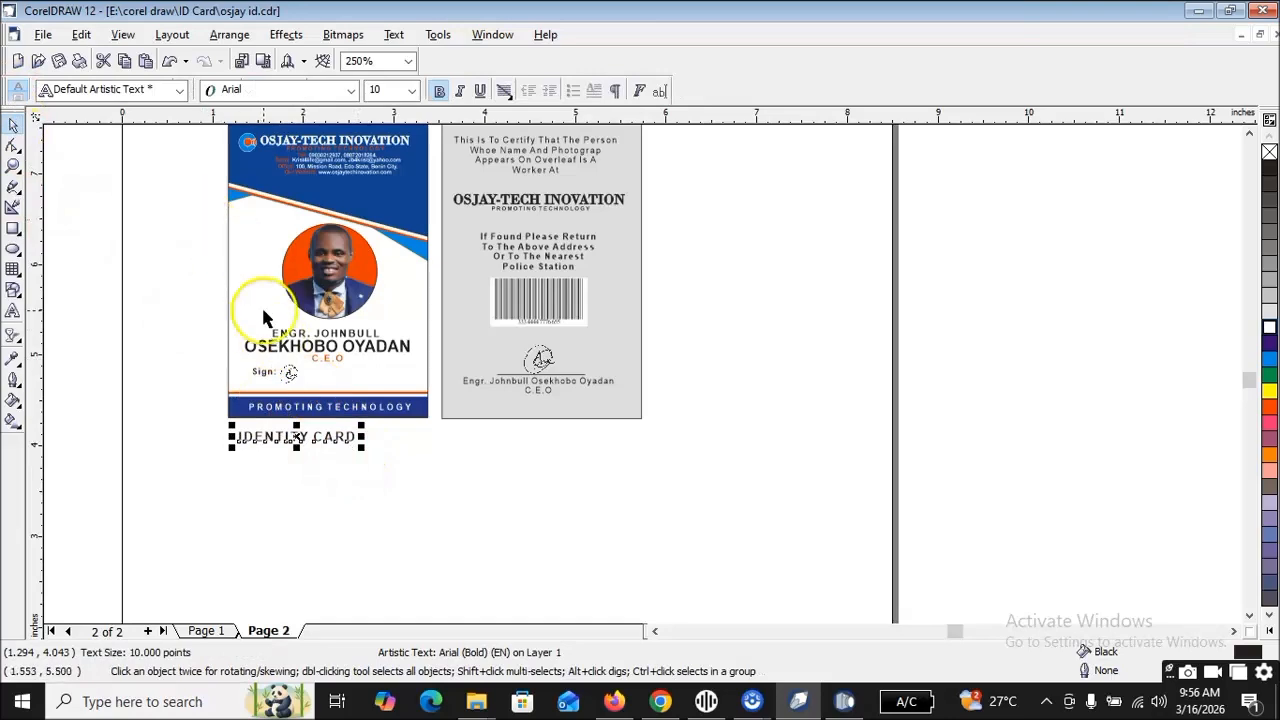
pyautogui.scroll(3, 143, 432)
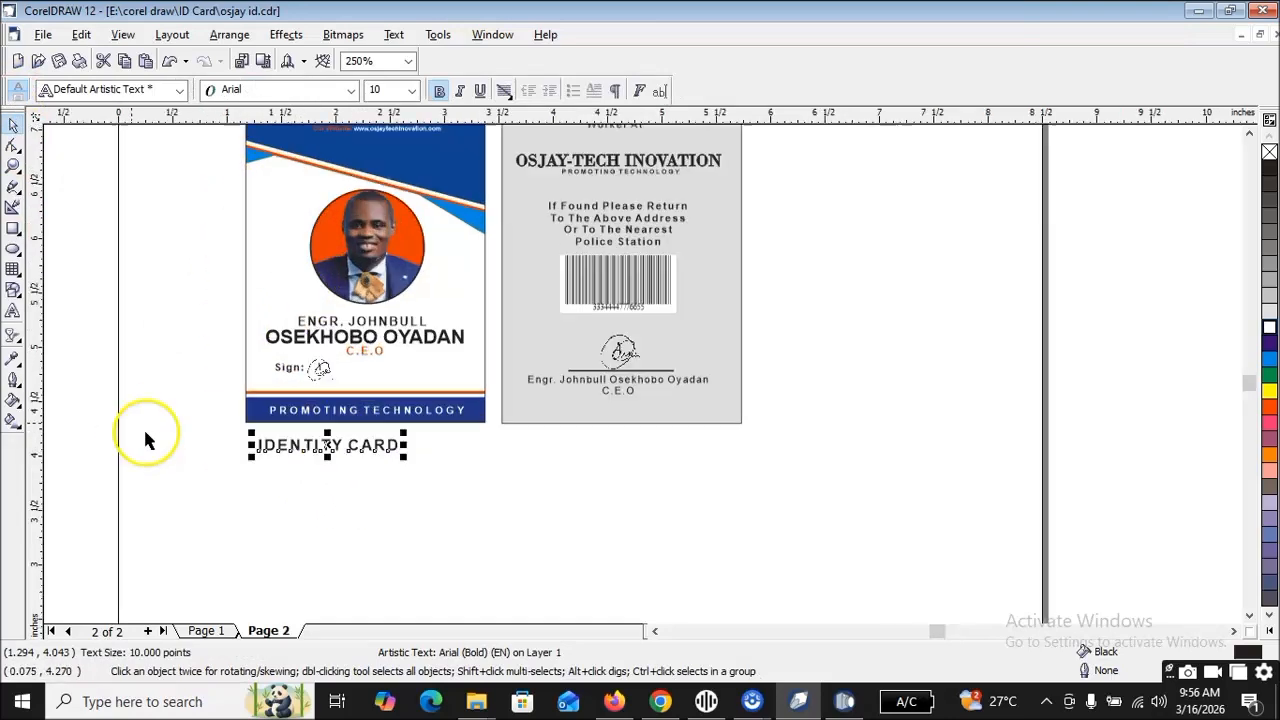
# Rotate the IDENTITY CARD label 90° to stand vertically
pyautogui.click(503, 456)
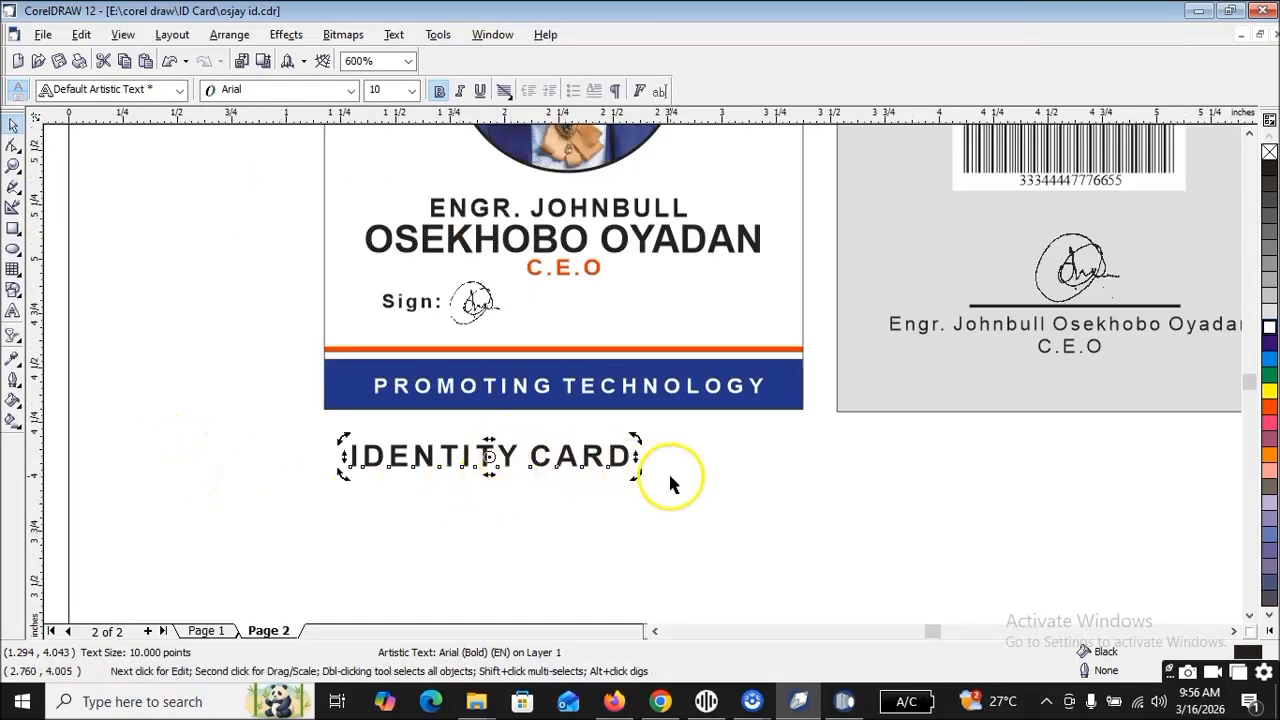
pyautogui.moveTo(641, 484); pyautogui.dragTo(506, 285)
pyautogui.scroll(-2, 471, 430)
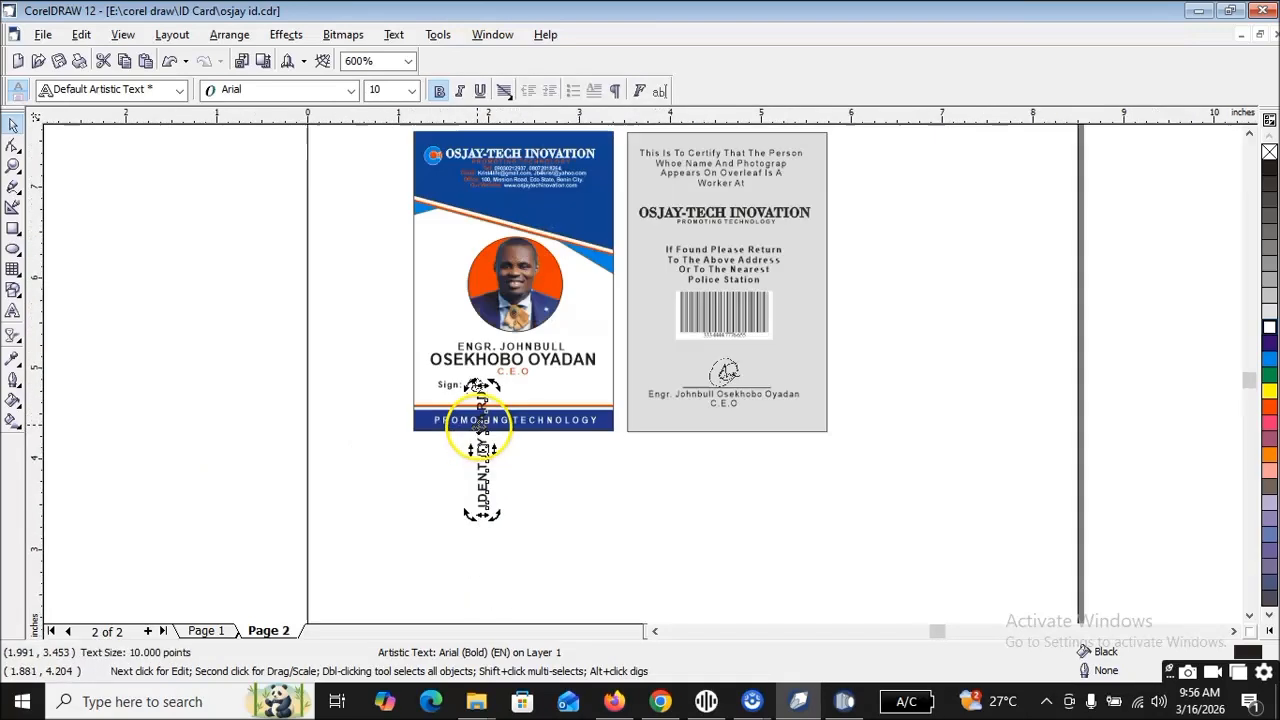
pyautogui.click(487, 470)
# Move the vertical IDENTITY CARD label onto the front card's left edge
pyautogui.moveTo(482, 472); pyautogui.dragTo(436, 254)
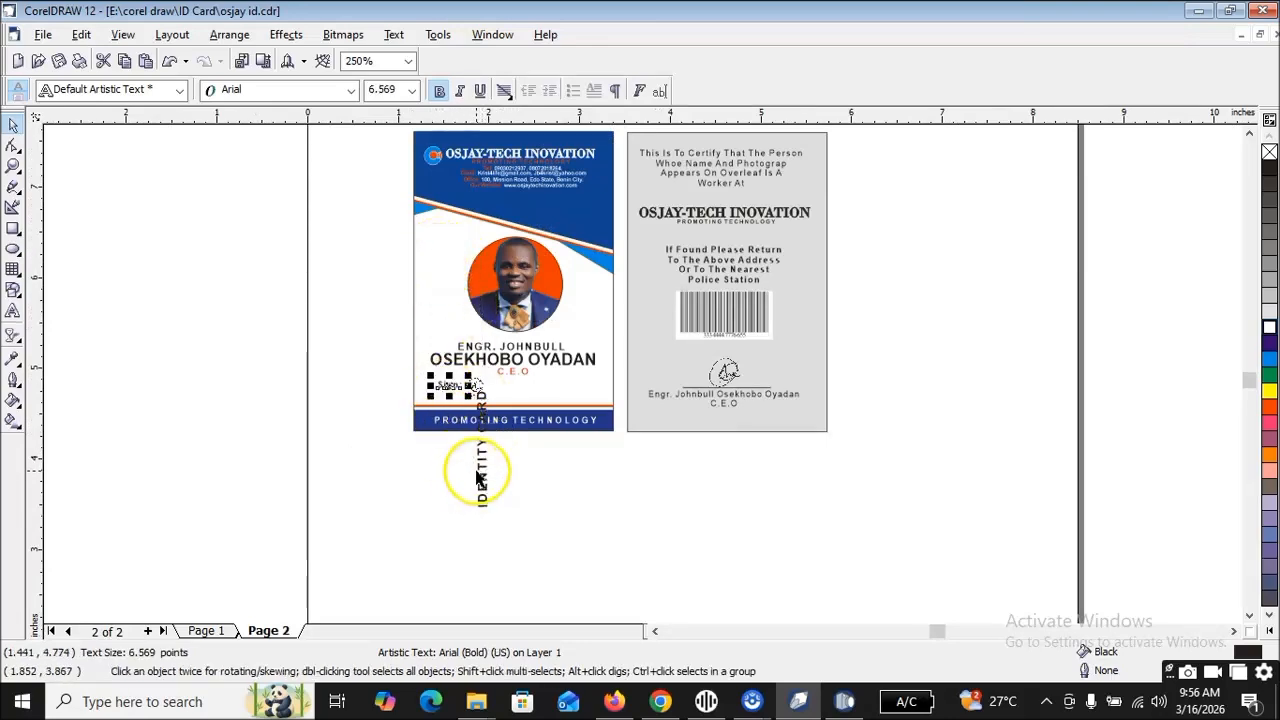
pyautogui.click(485, 468)
pyautogui.click(483, 477)
pyautogui.moveTo(481, 476); pyautogui.dragTo(431, 300)
pyautogui.click(13, 164)
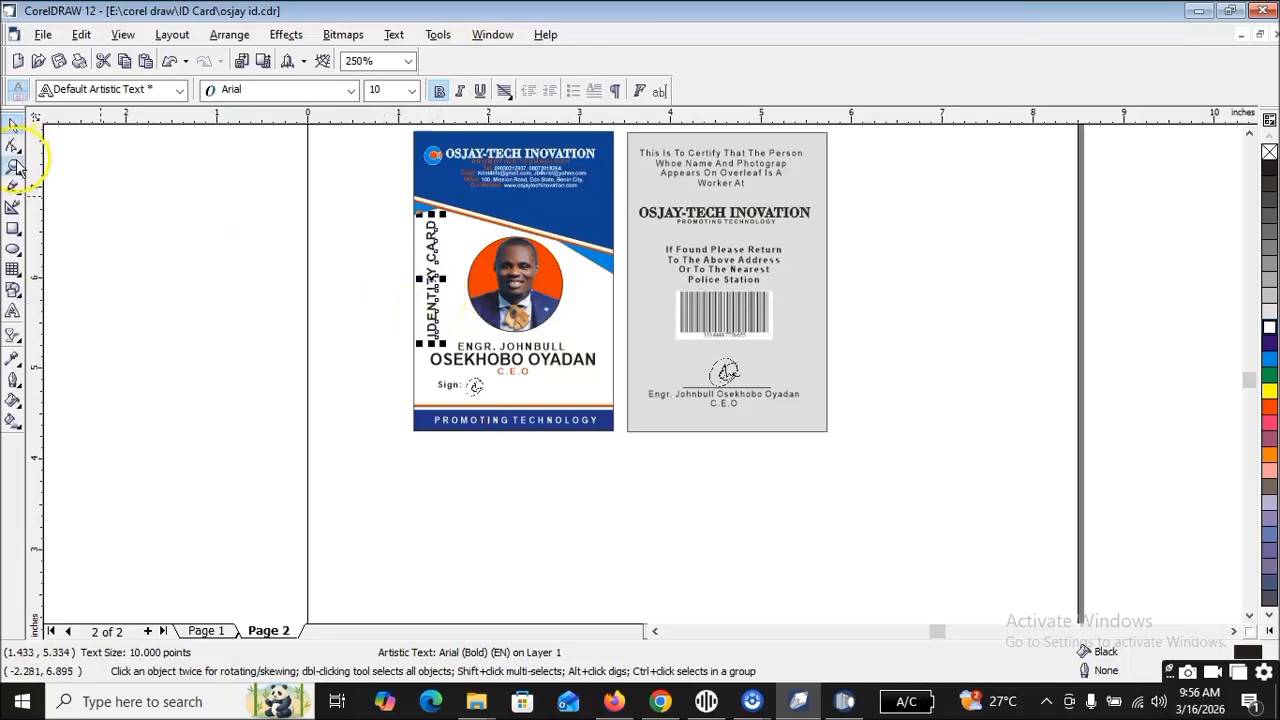
pyautogui.click(167, 90)
pyautogui.click(13, 124)
pyautogui.click(110, 245)
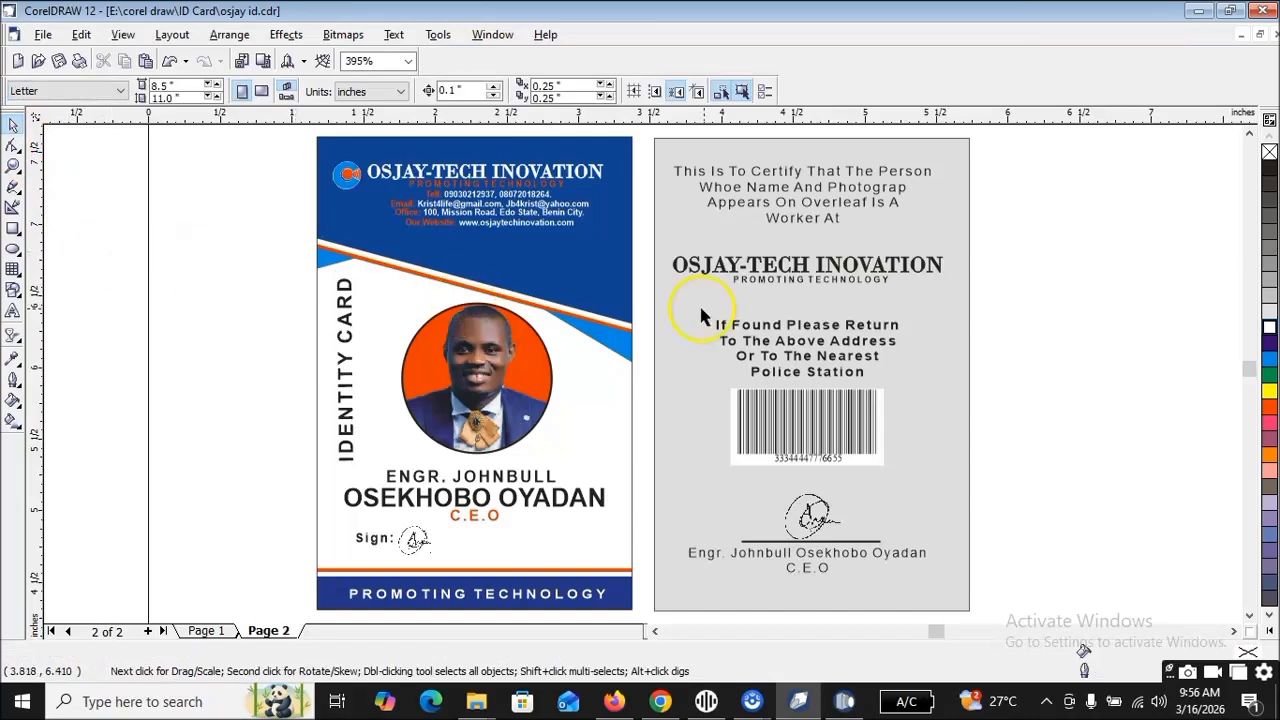
# Remove the black outlines from the back and front cards
pyautogui.click(697, 350)
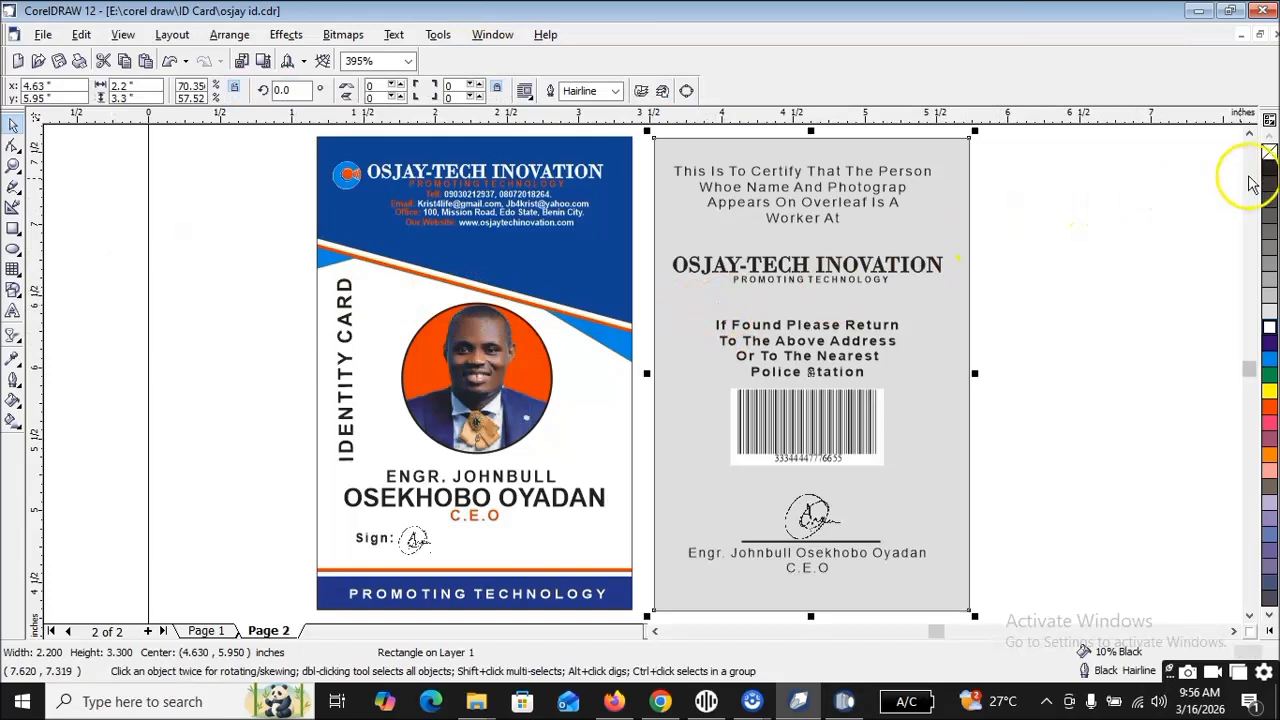
pyautogui.rightClick(1270, 152)
pyautogui.click(603, 414)
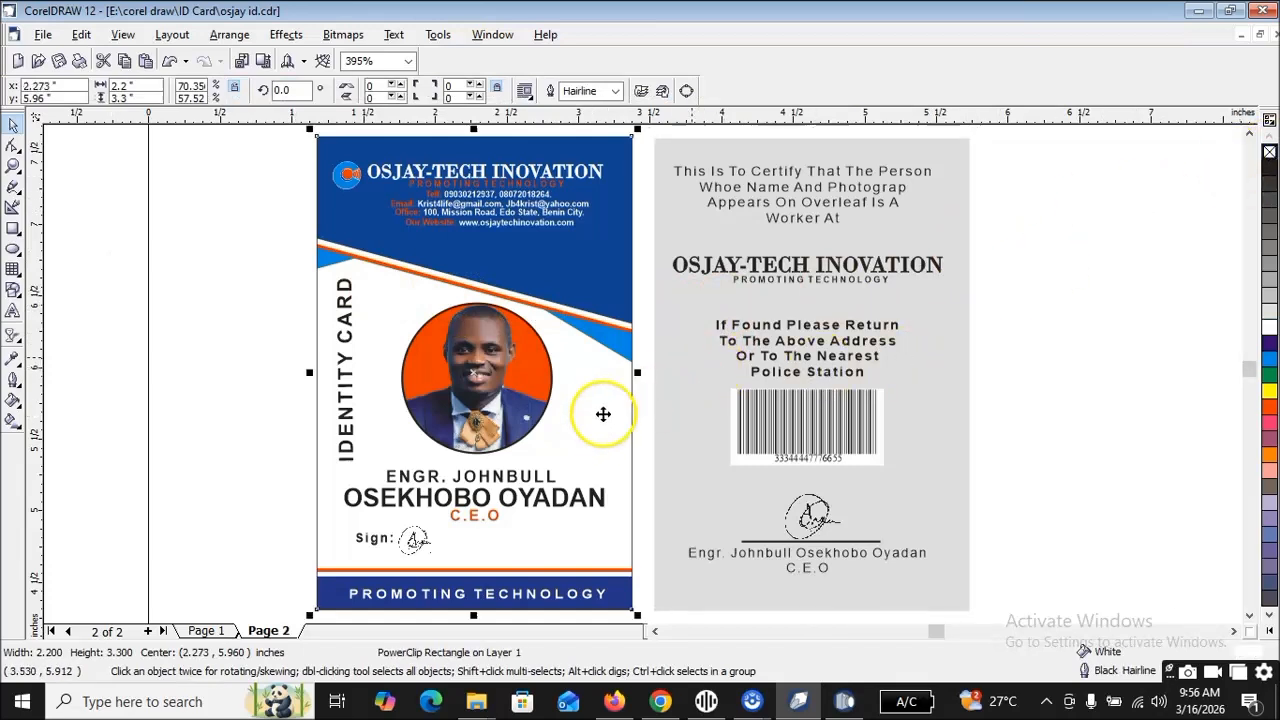
pyautogui.rightClick(1270, 152)
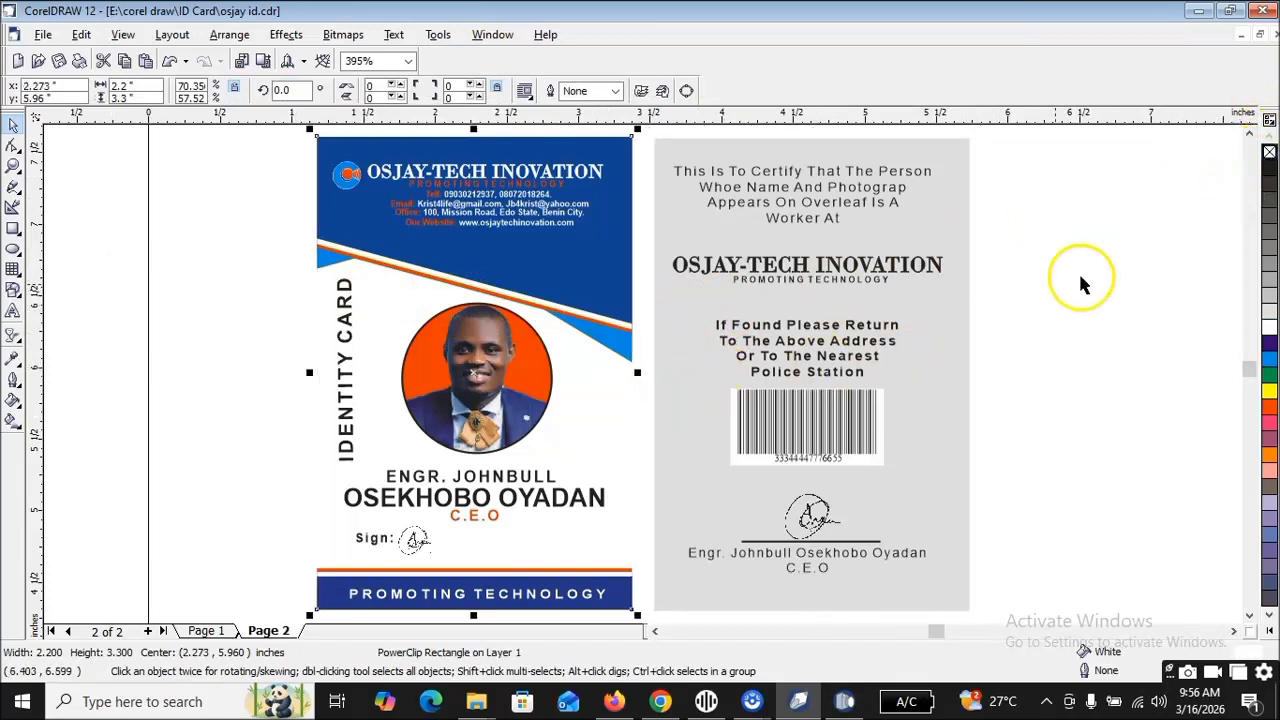
pyautogui.click(1051, 290)
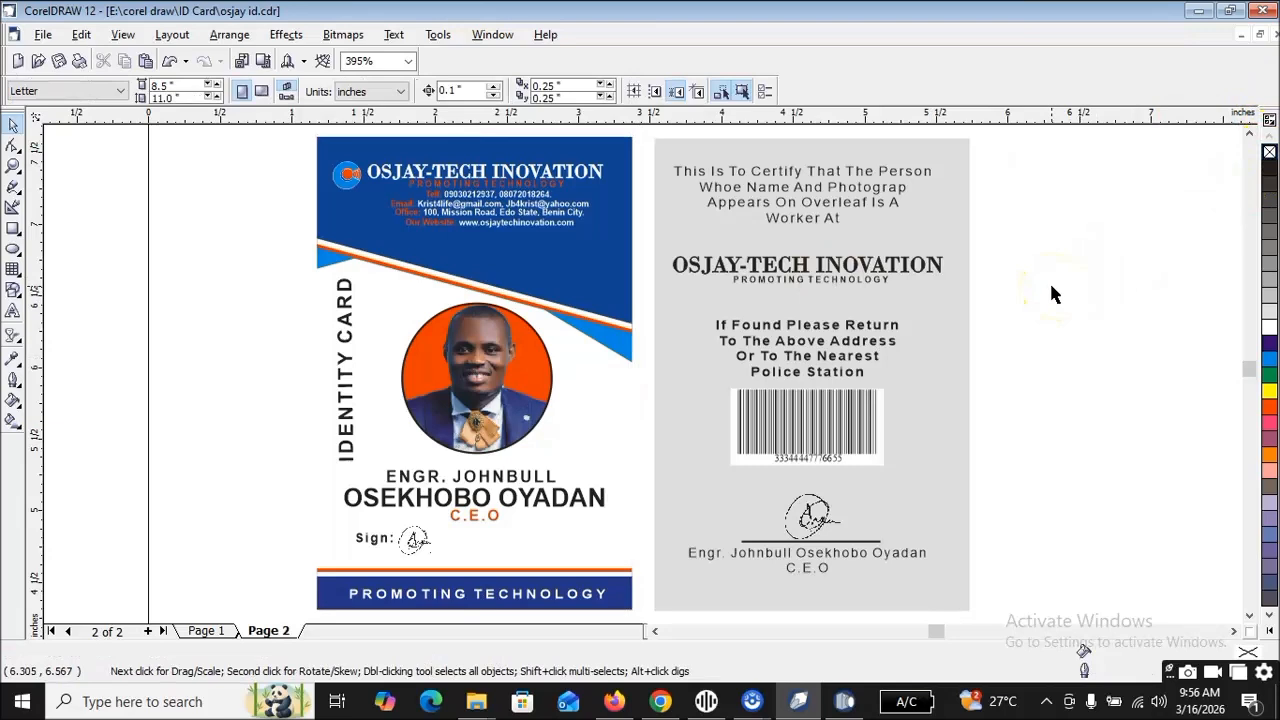